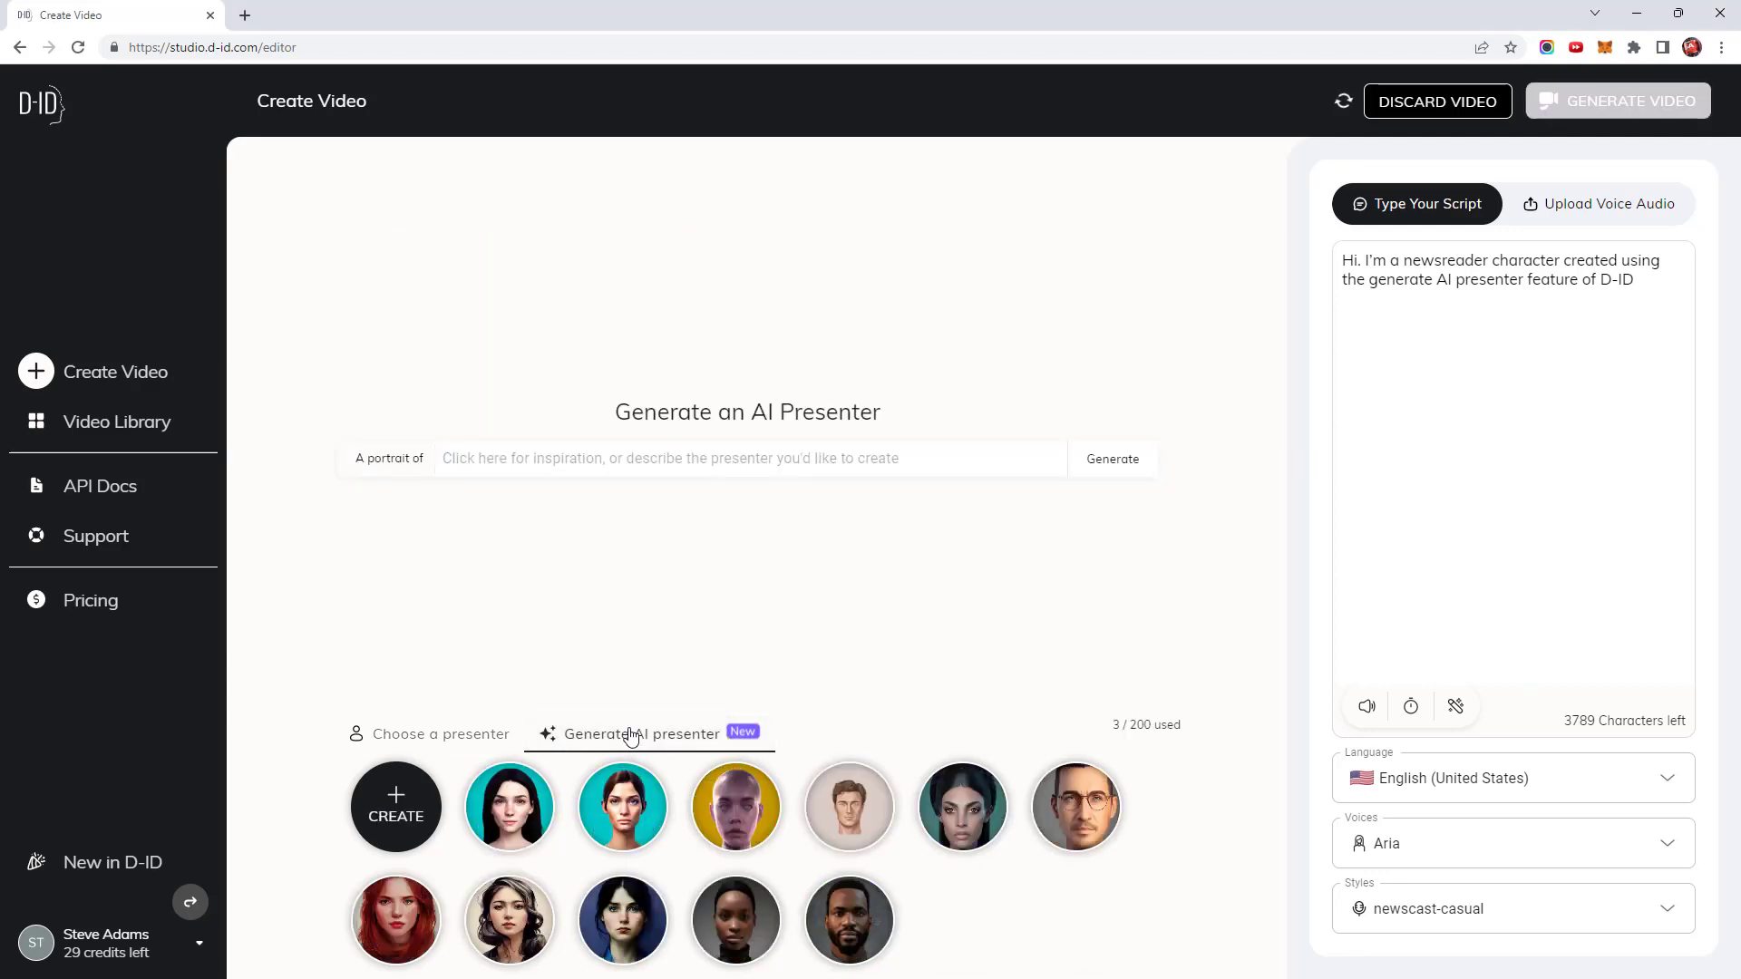
- Generate female newsreader portraits from the pasted description and add the teal-dressed one to the gallery
left_click(495, 456)
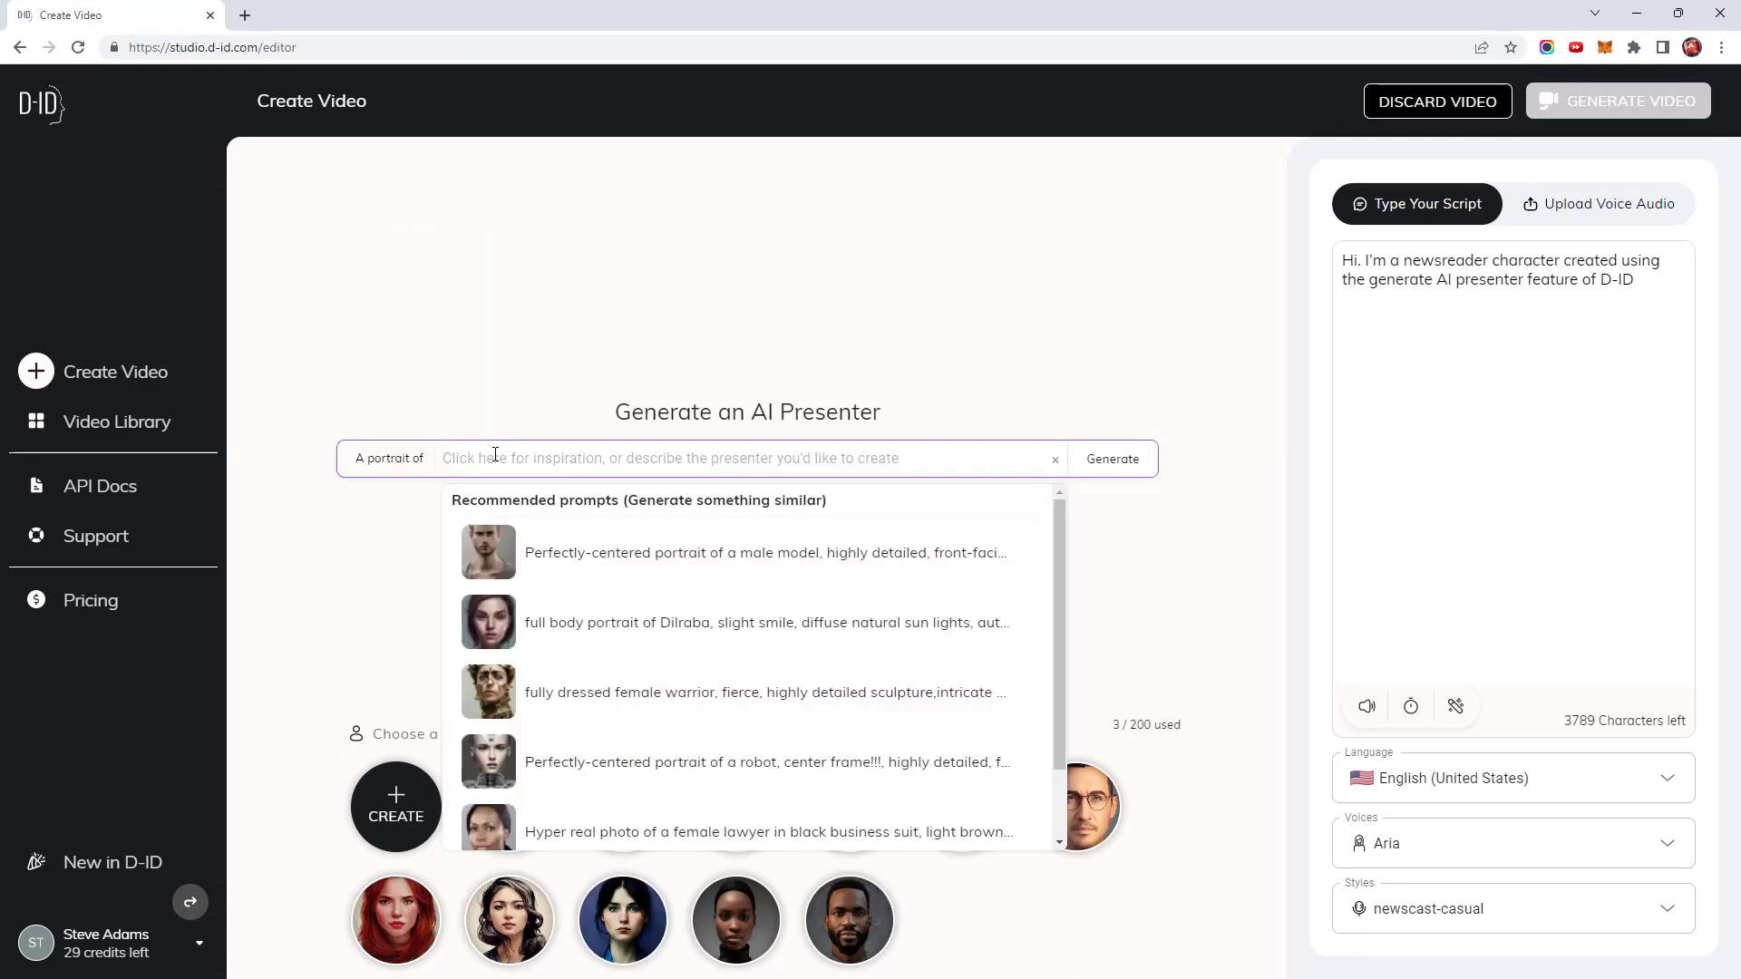
key("ctrl+v")
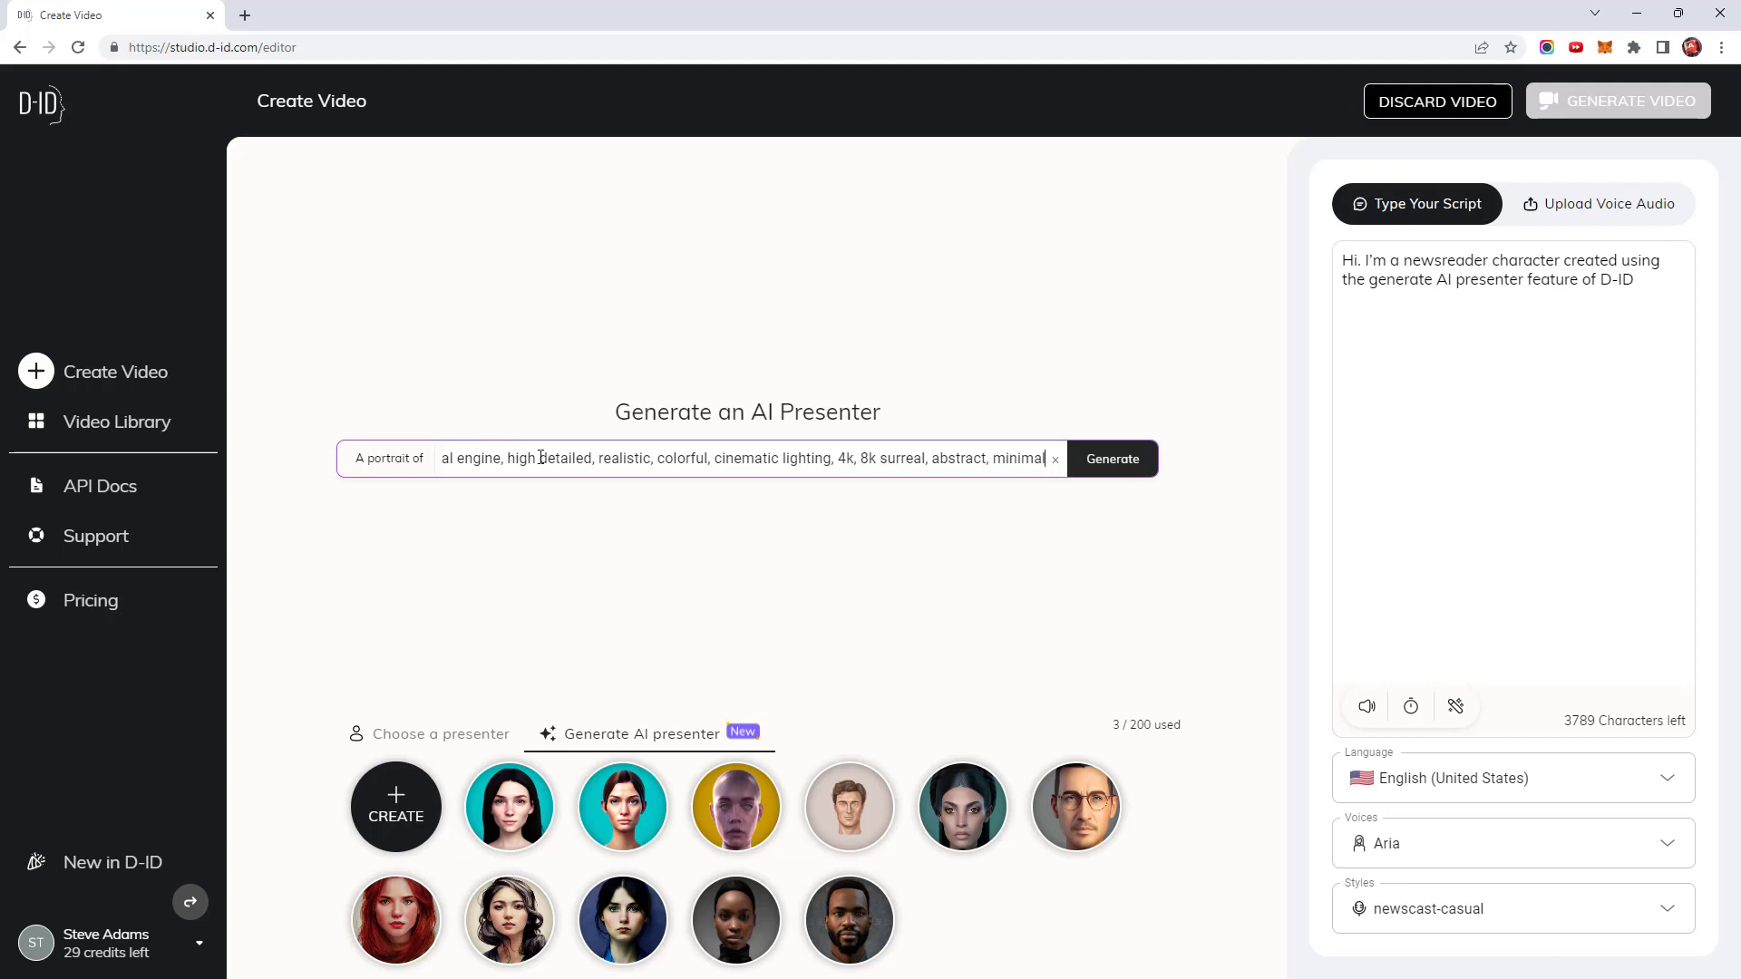
left_click(1113, 460)
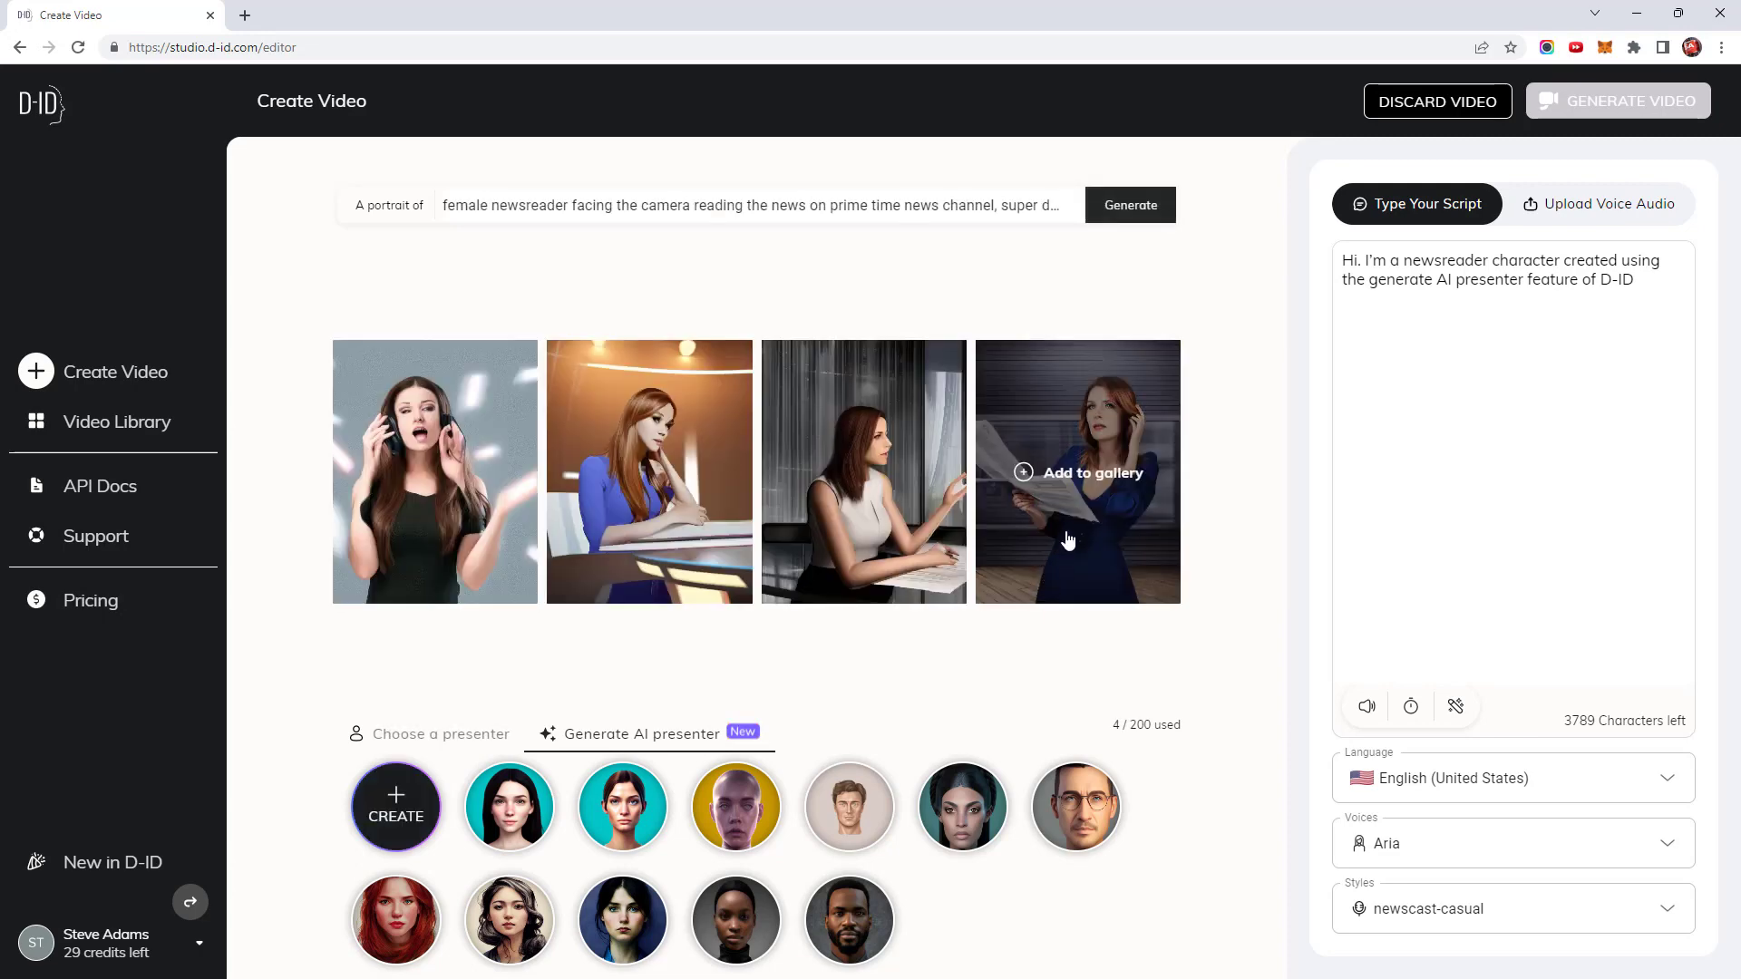
left_click(1129, 209)
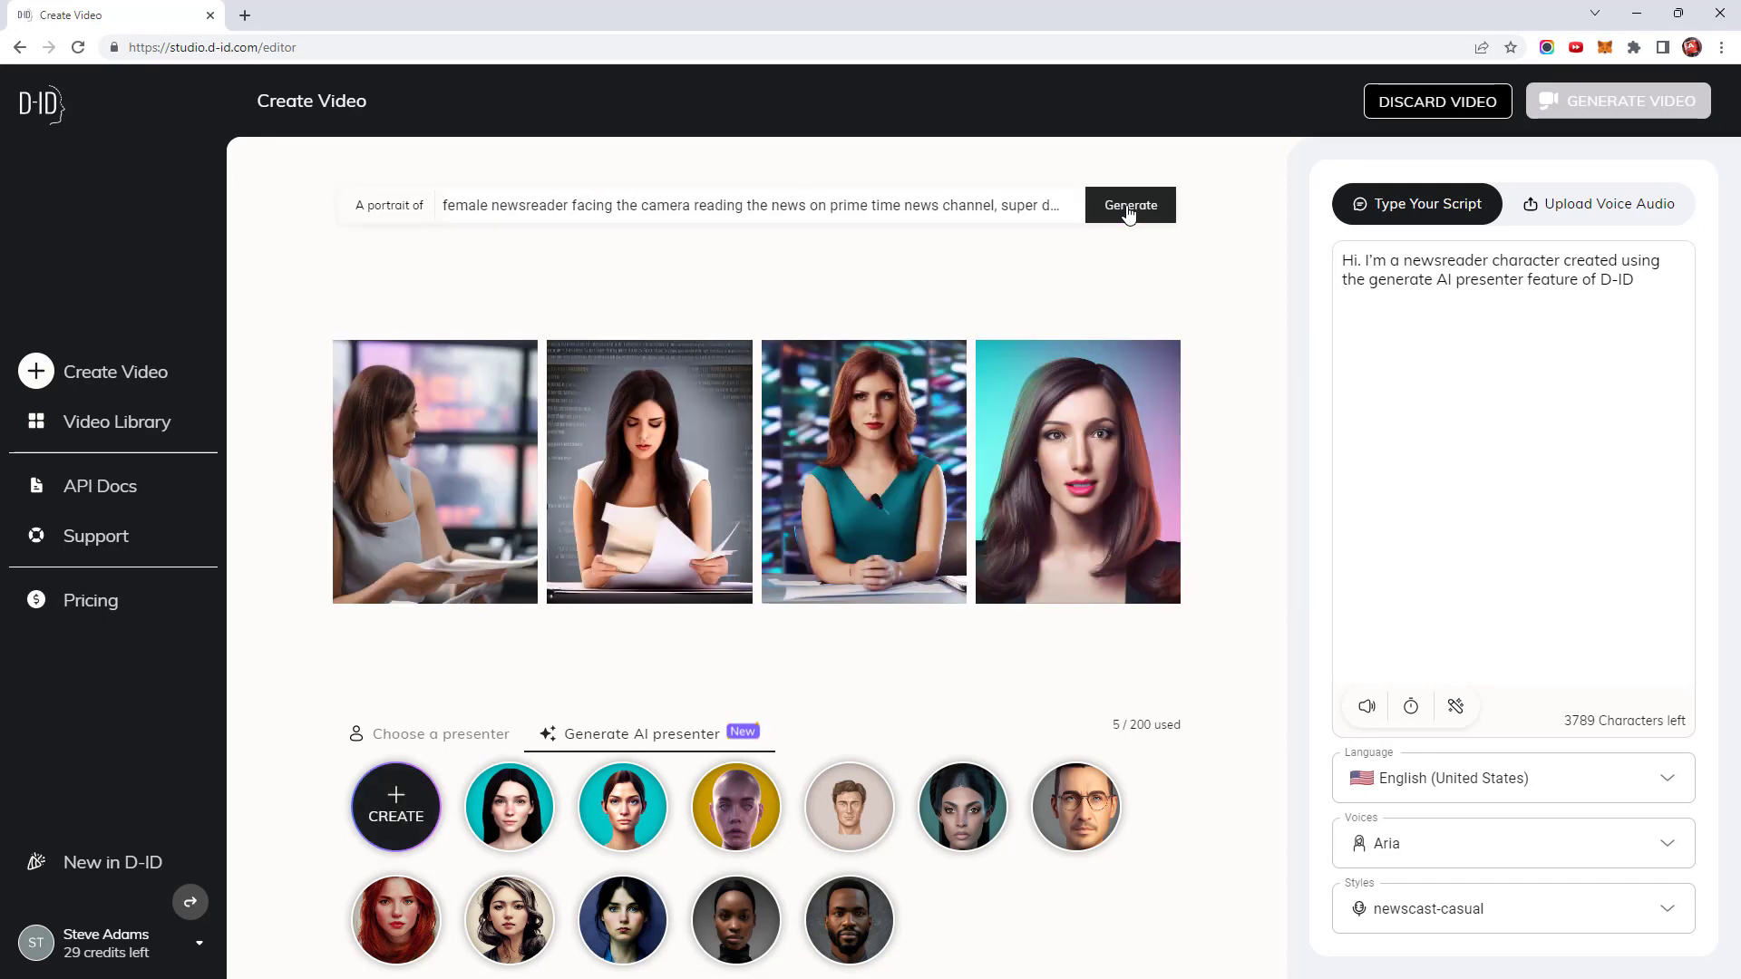
mouse_move(864, 487)
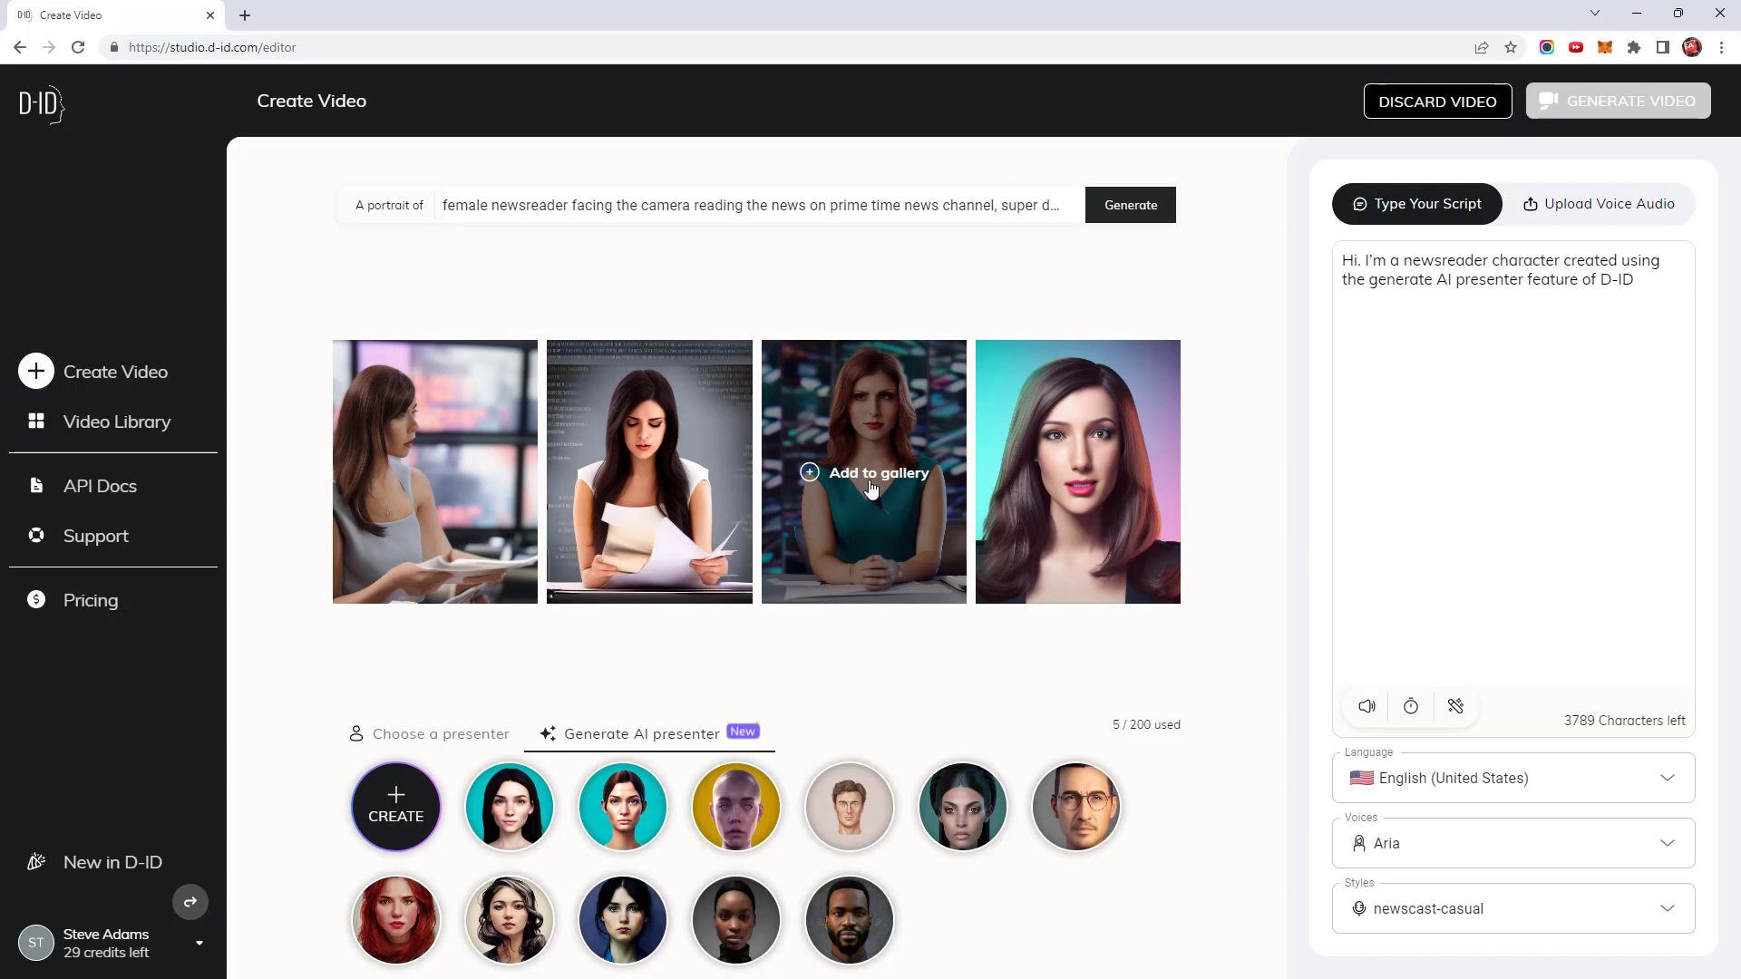
left_click(873, 481)
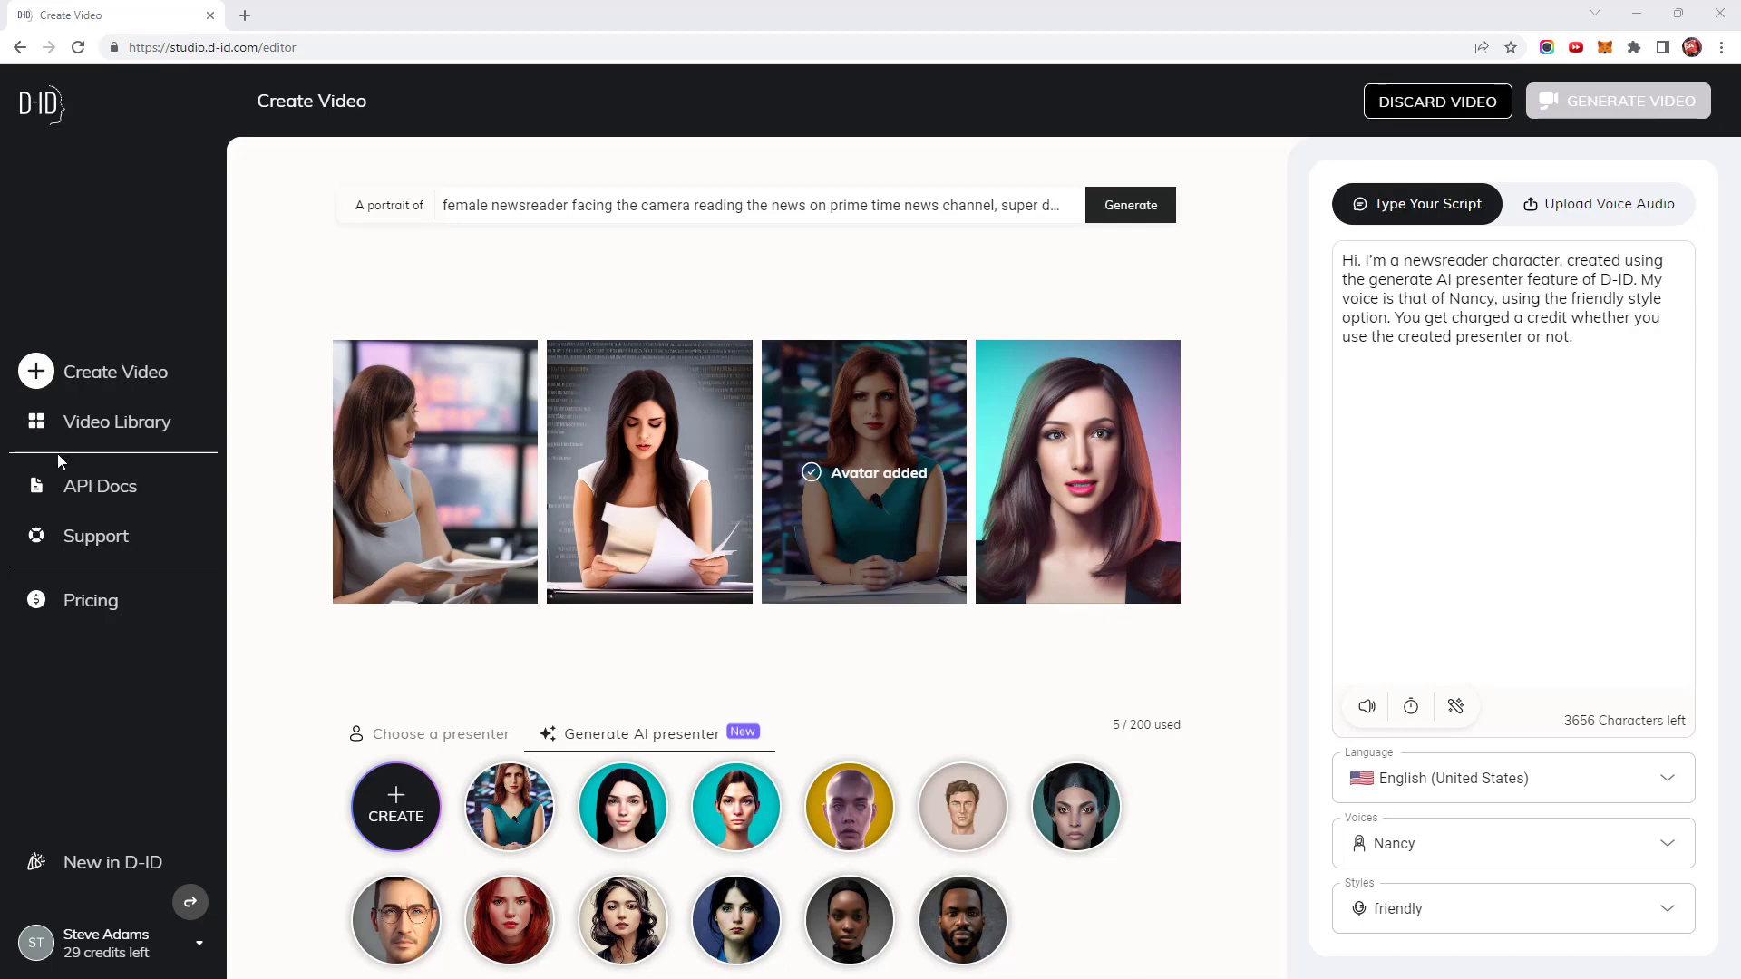
- Preview the script audio, then cancel the two-credit video generation
left_click(1365, 707)
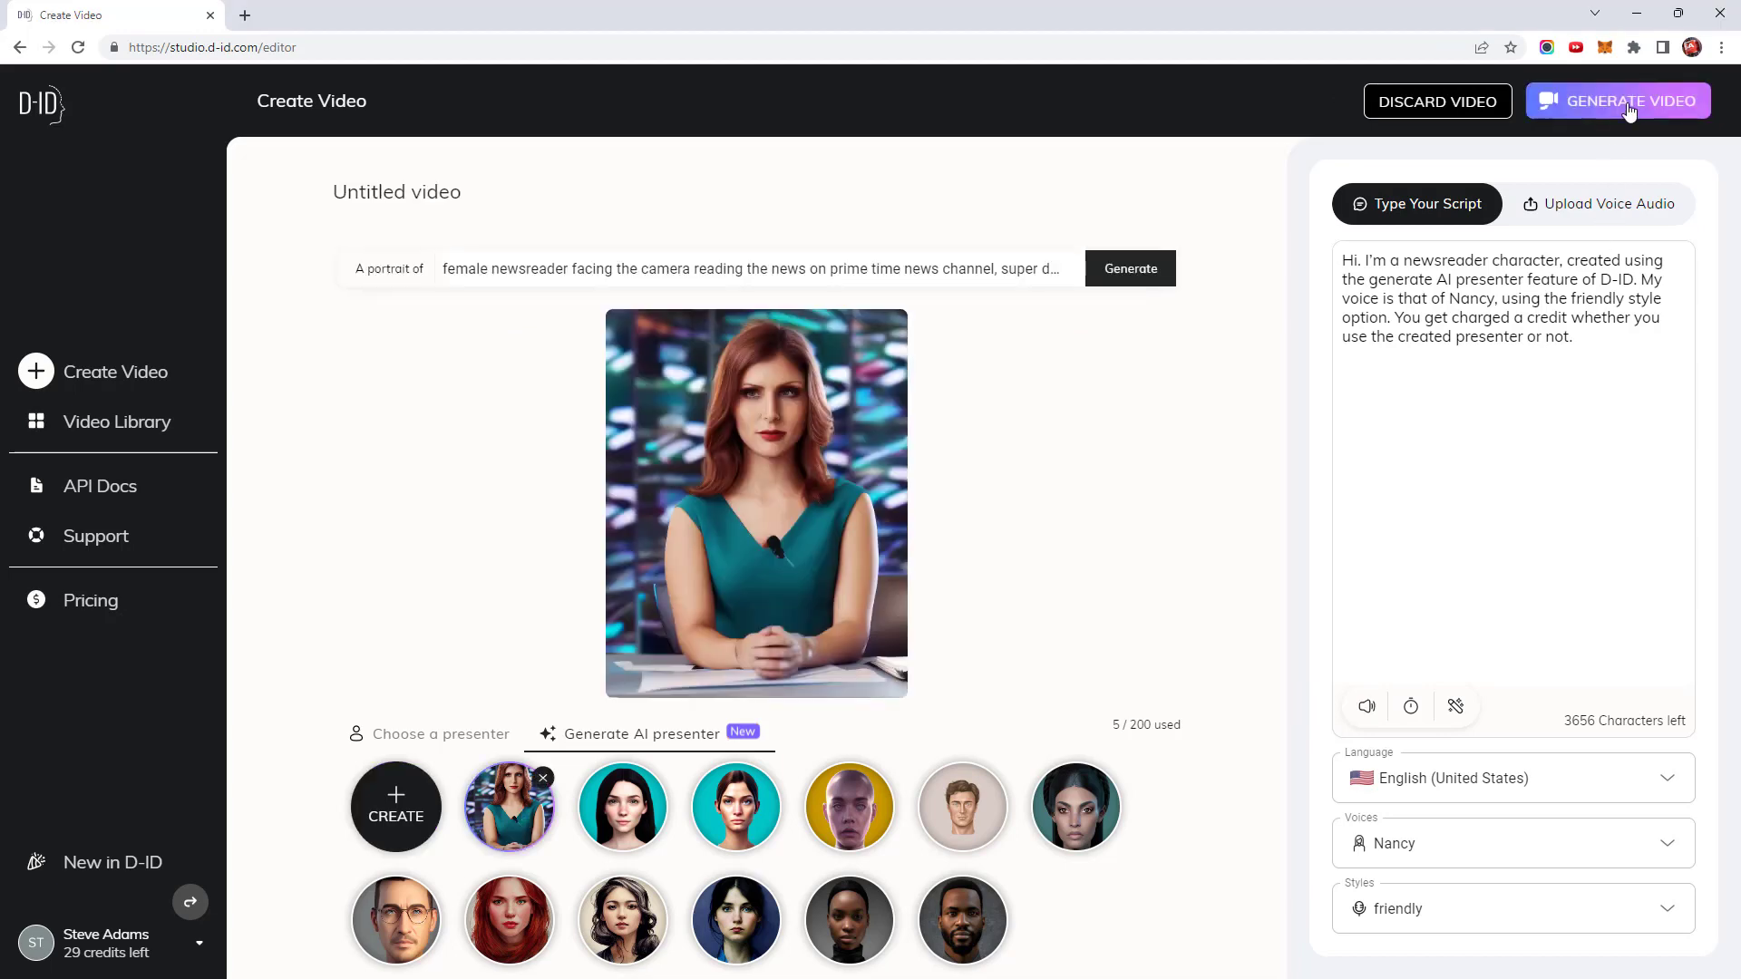
left_click(1630, 104)
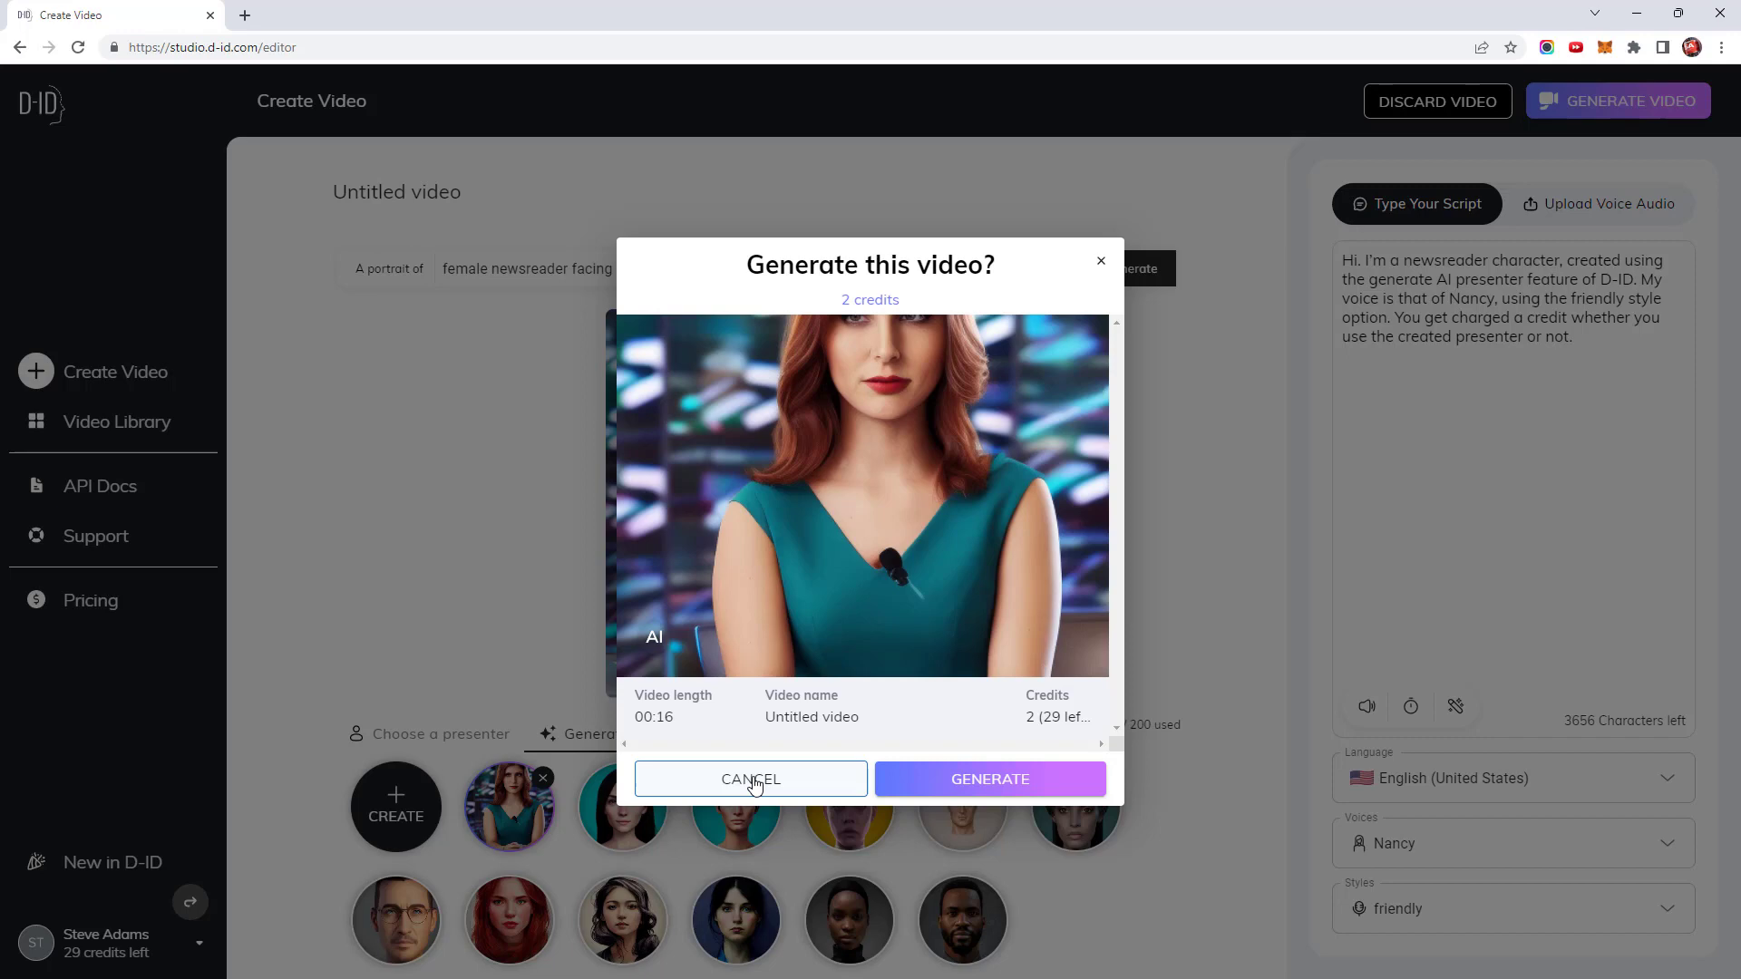
left_click(753, 783)
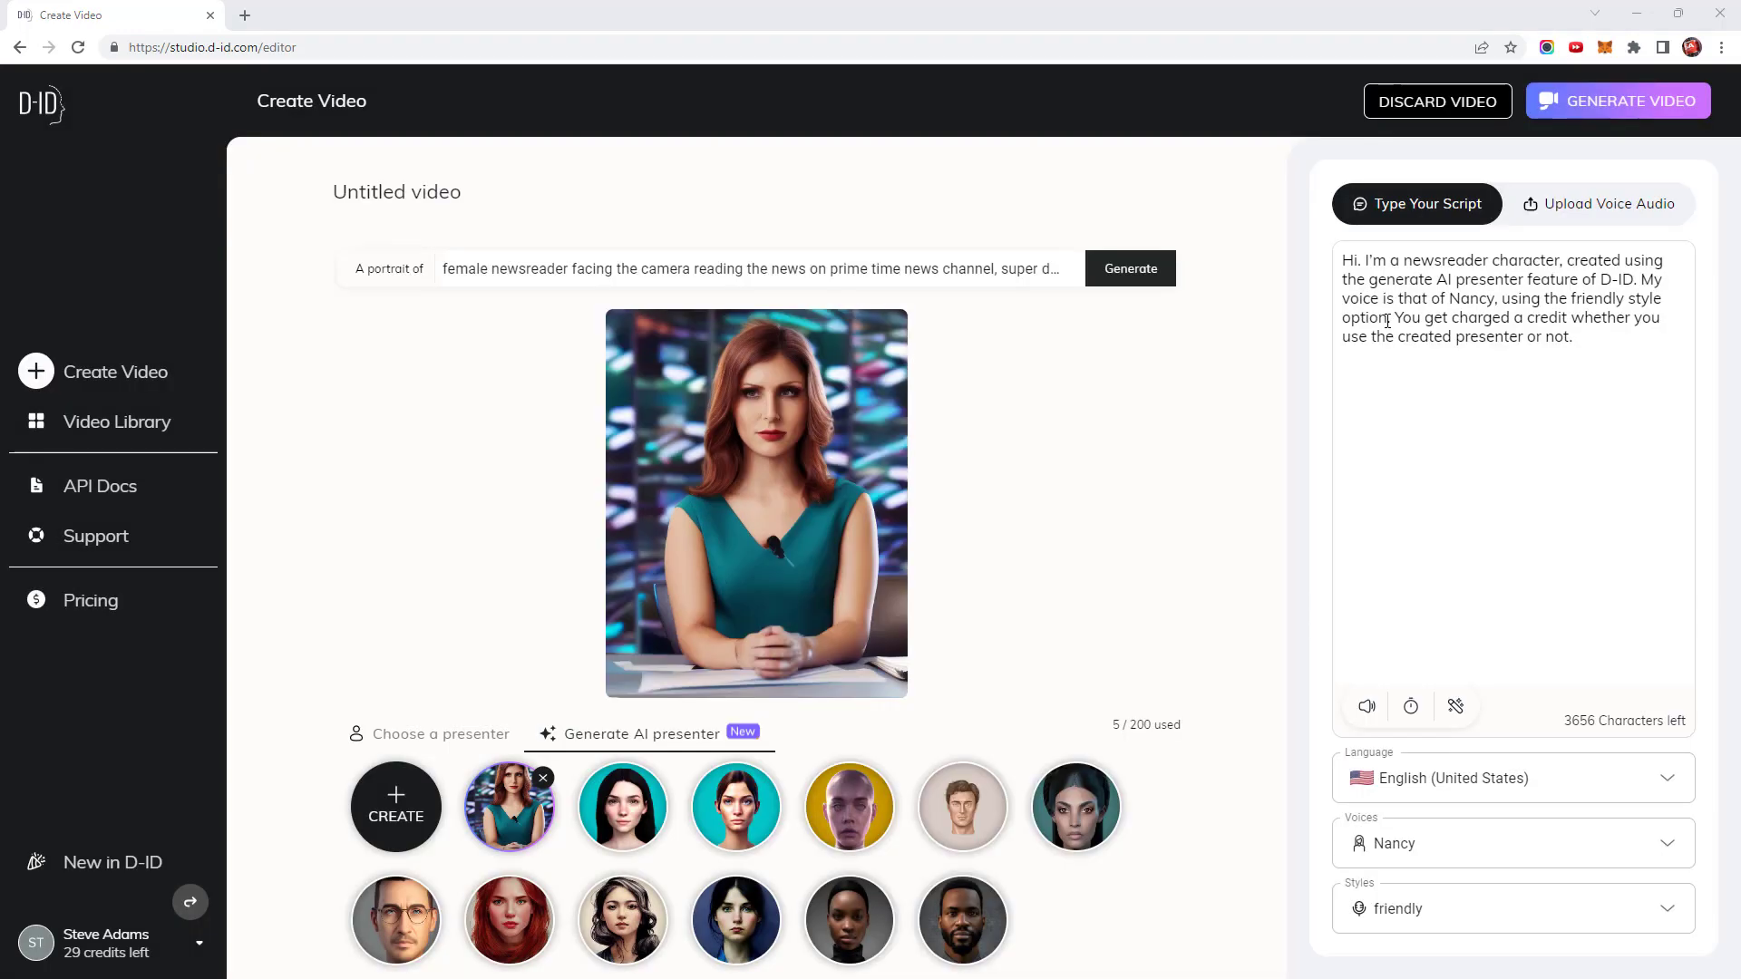
- Remove the friendly-style phrase and generate the shortened video for one credit
left_click_drag(1388, 317, 1496, 300)
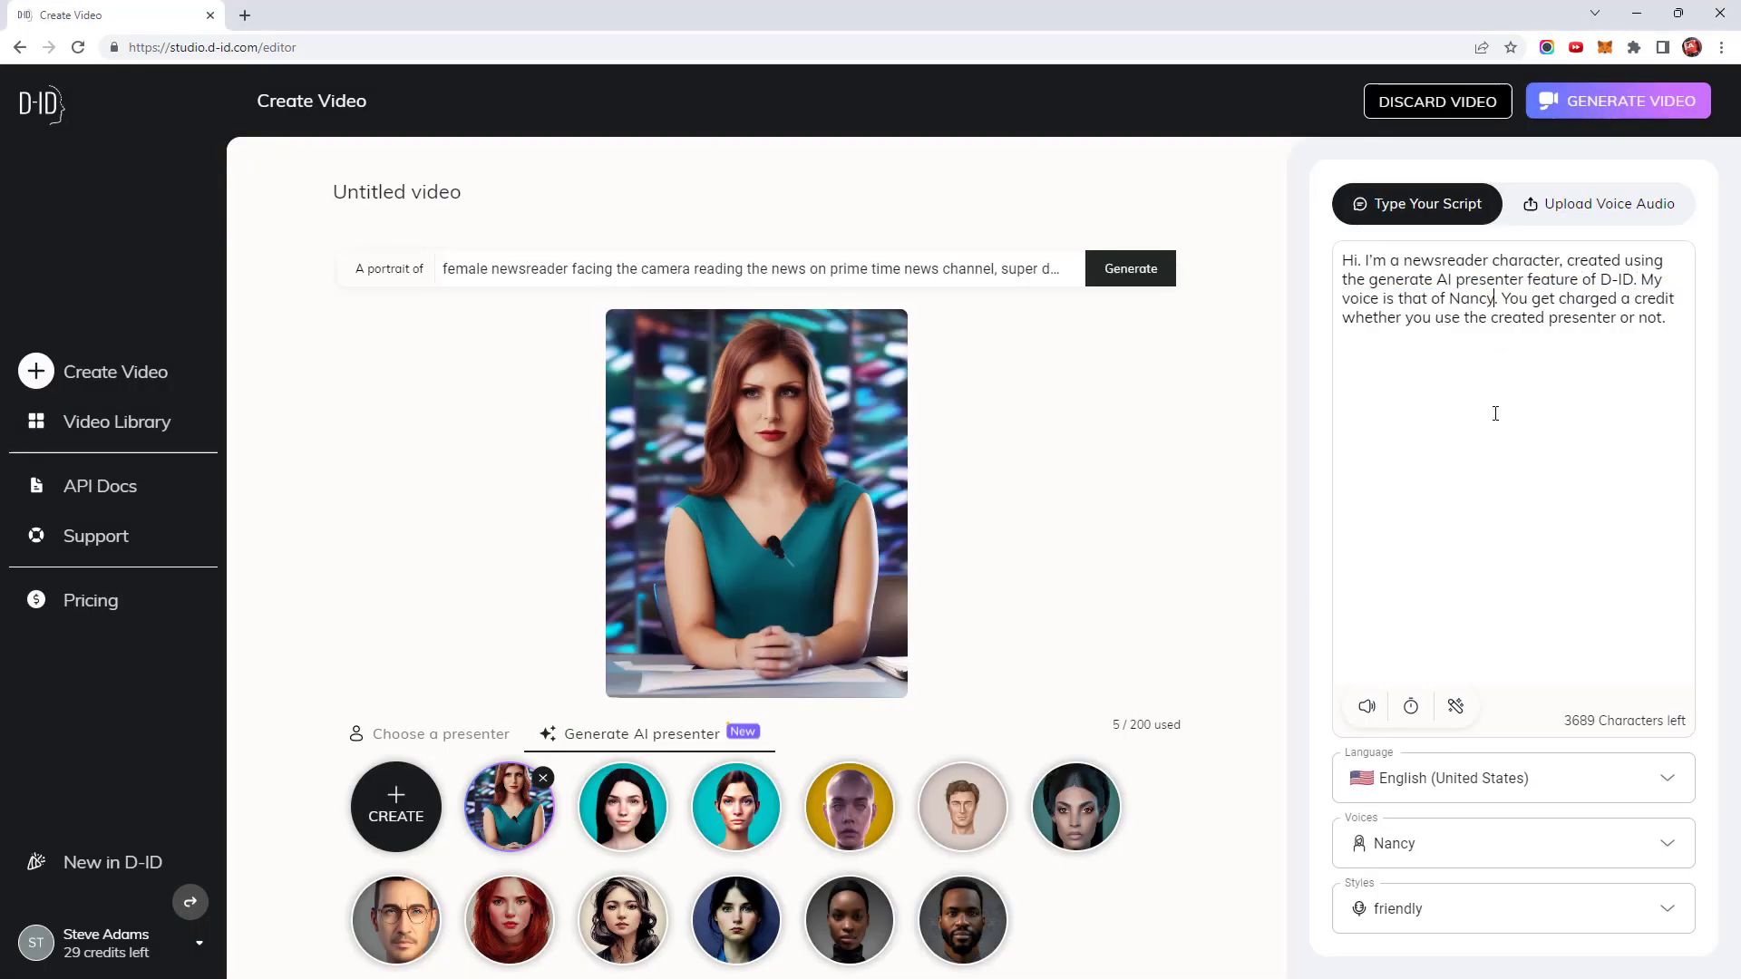
left_click(1608, 105)
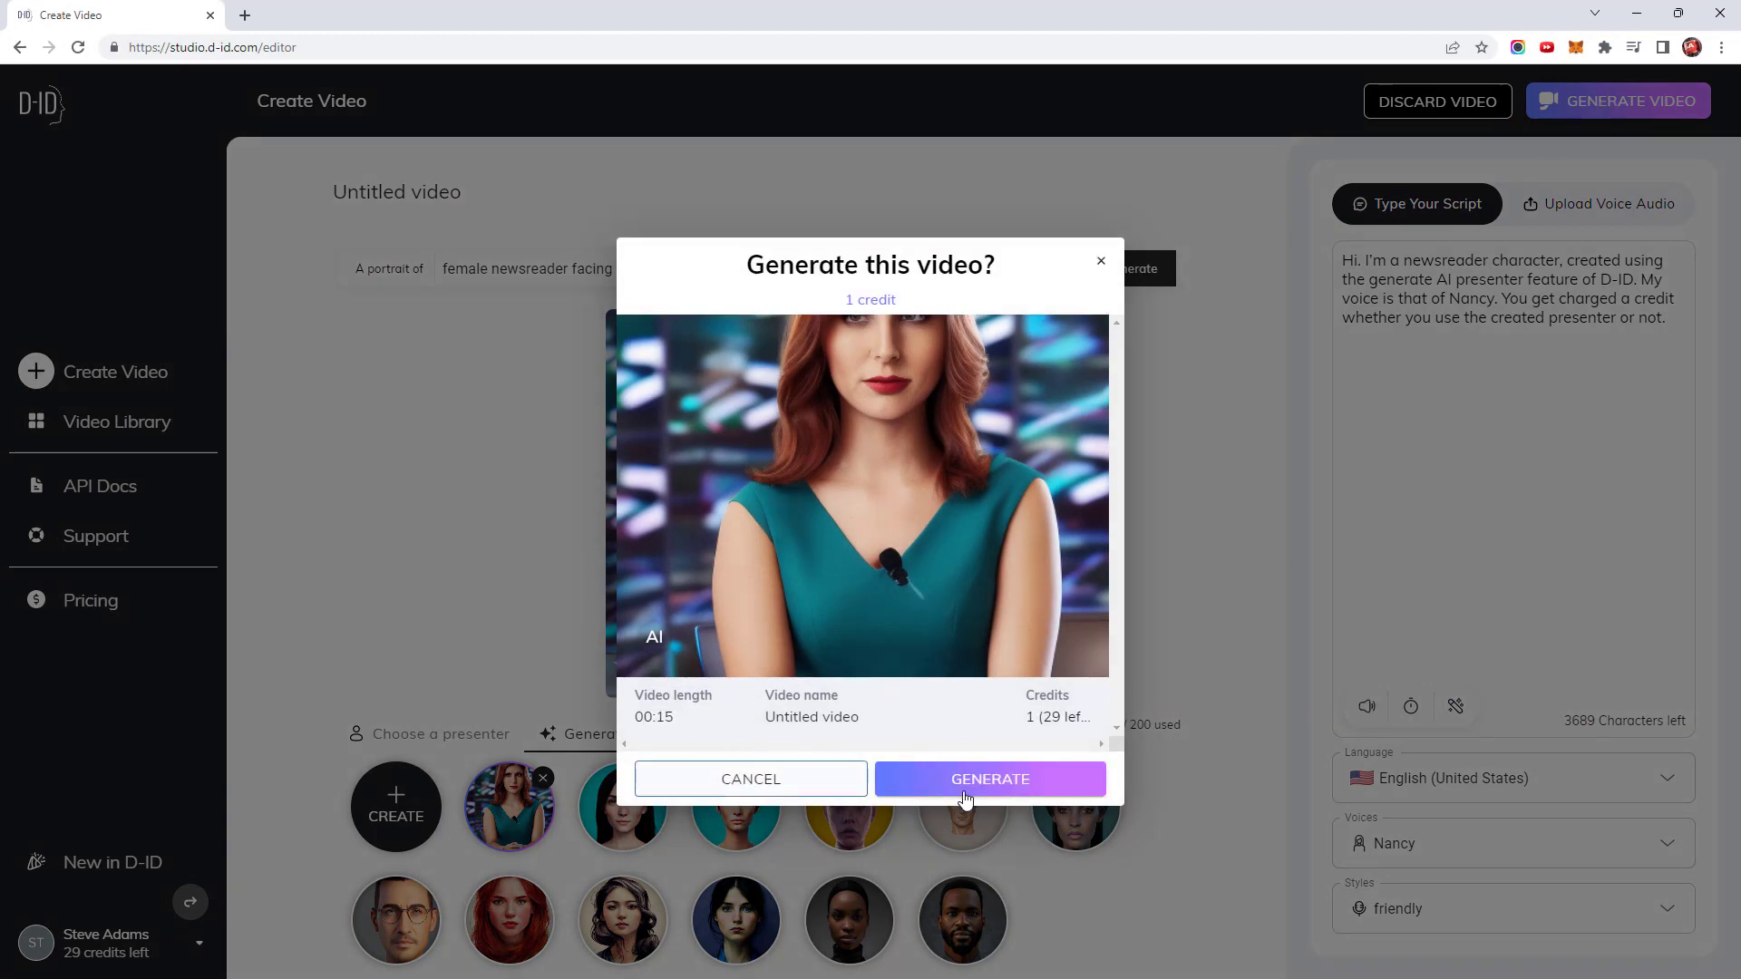
left_click(1009, 785)
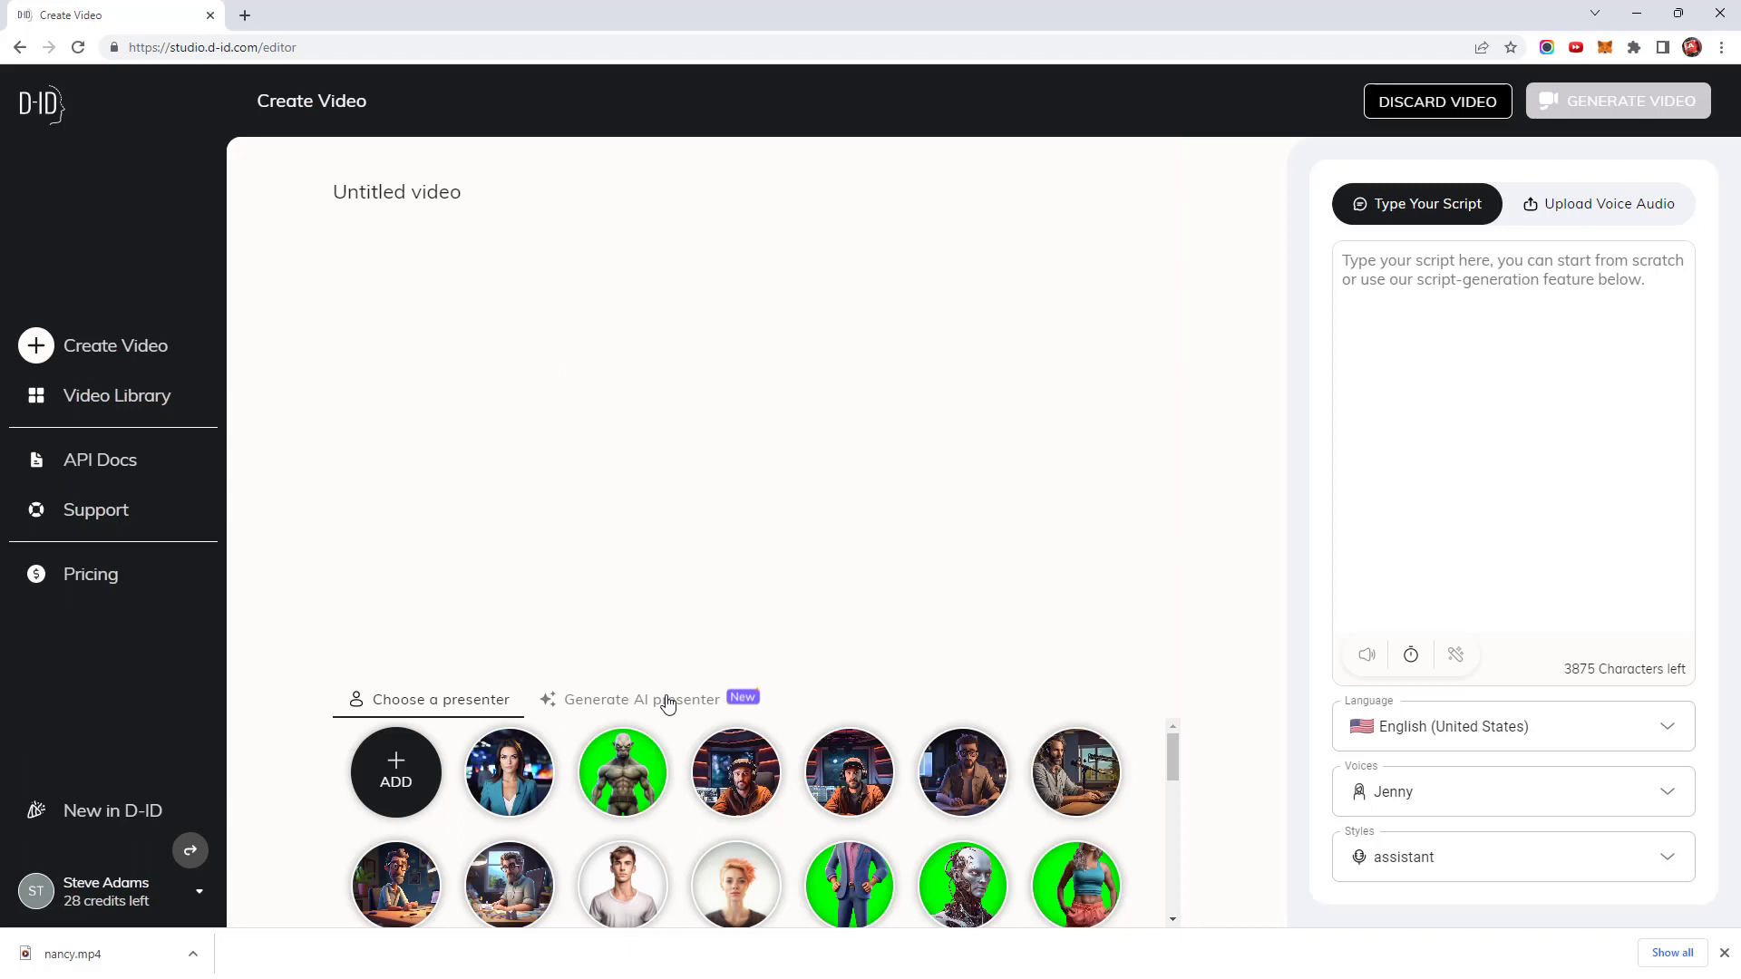
- Generate portraits from the suggested female lawyer prompt and add the second one to the gallery
left_click(668, 703)
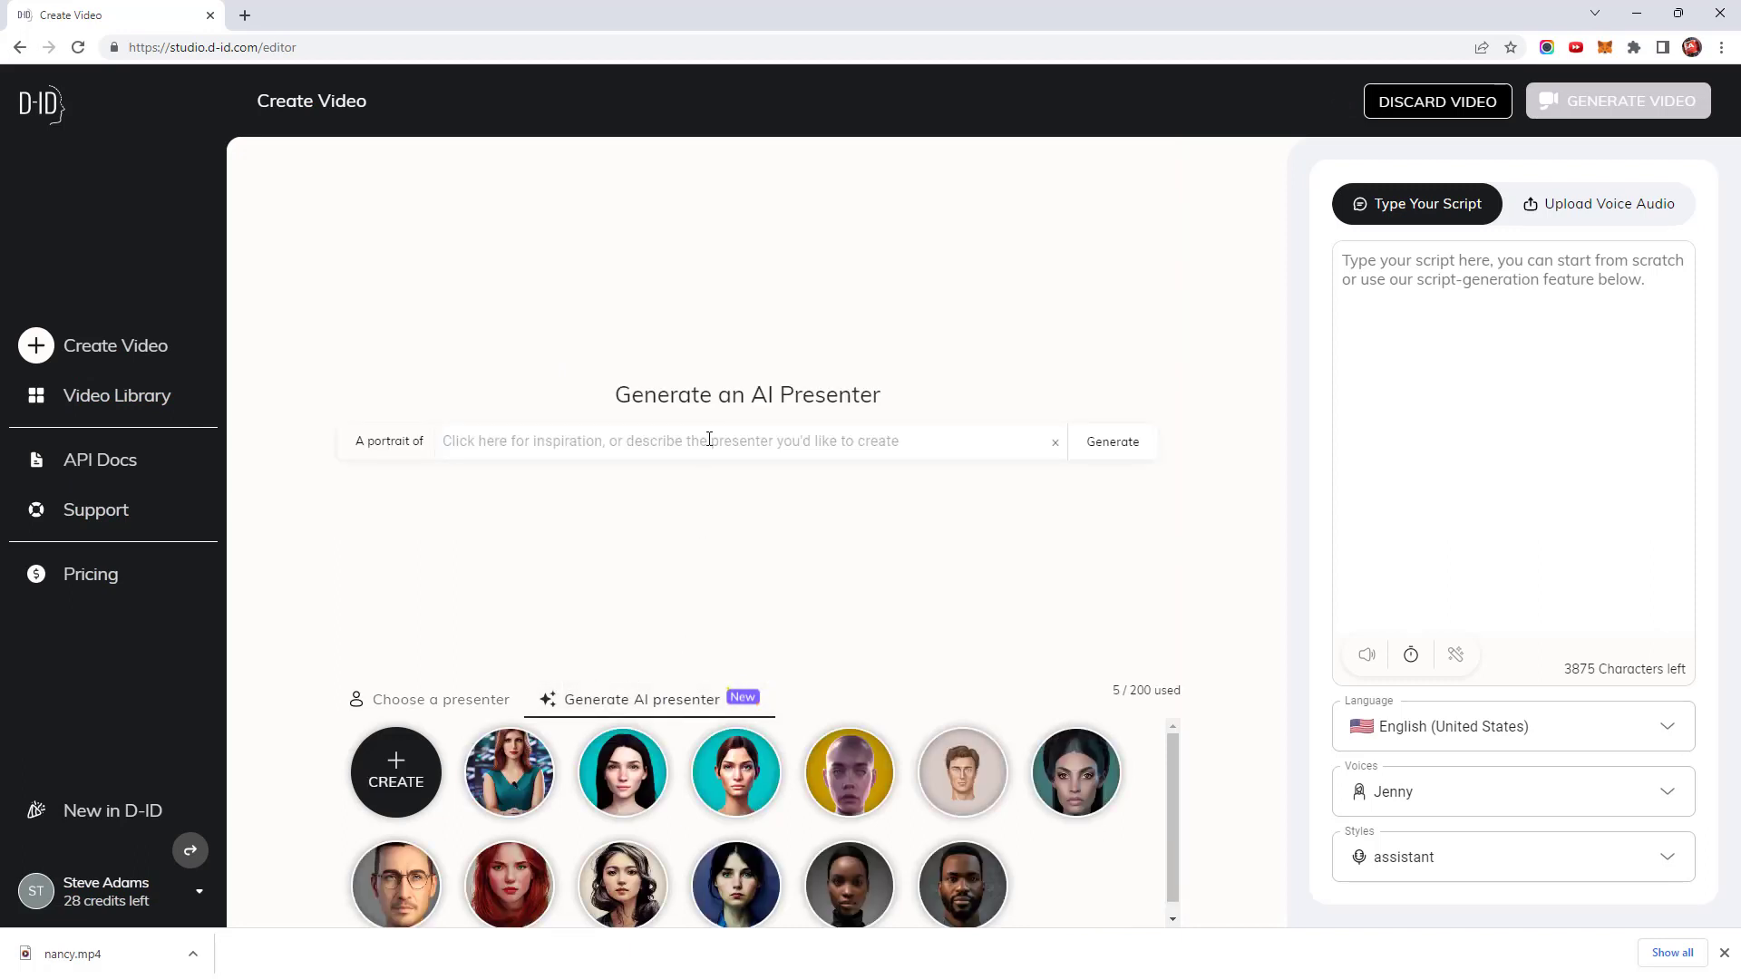
left_click(708, 440)
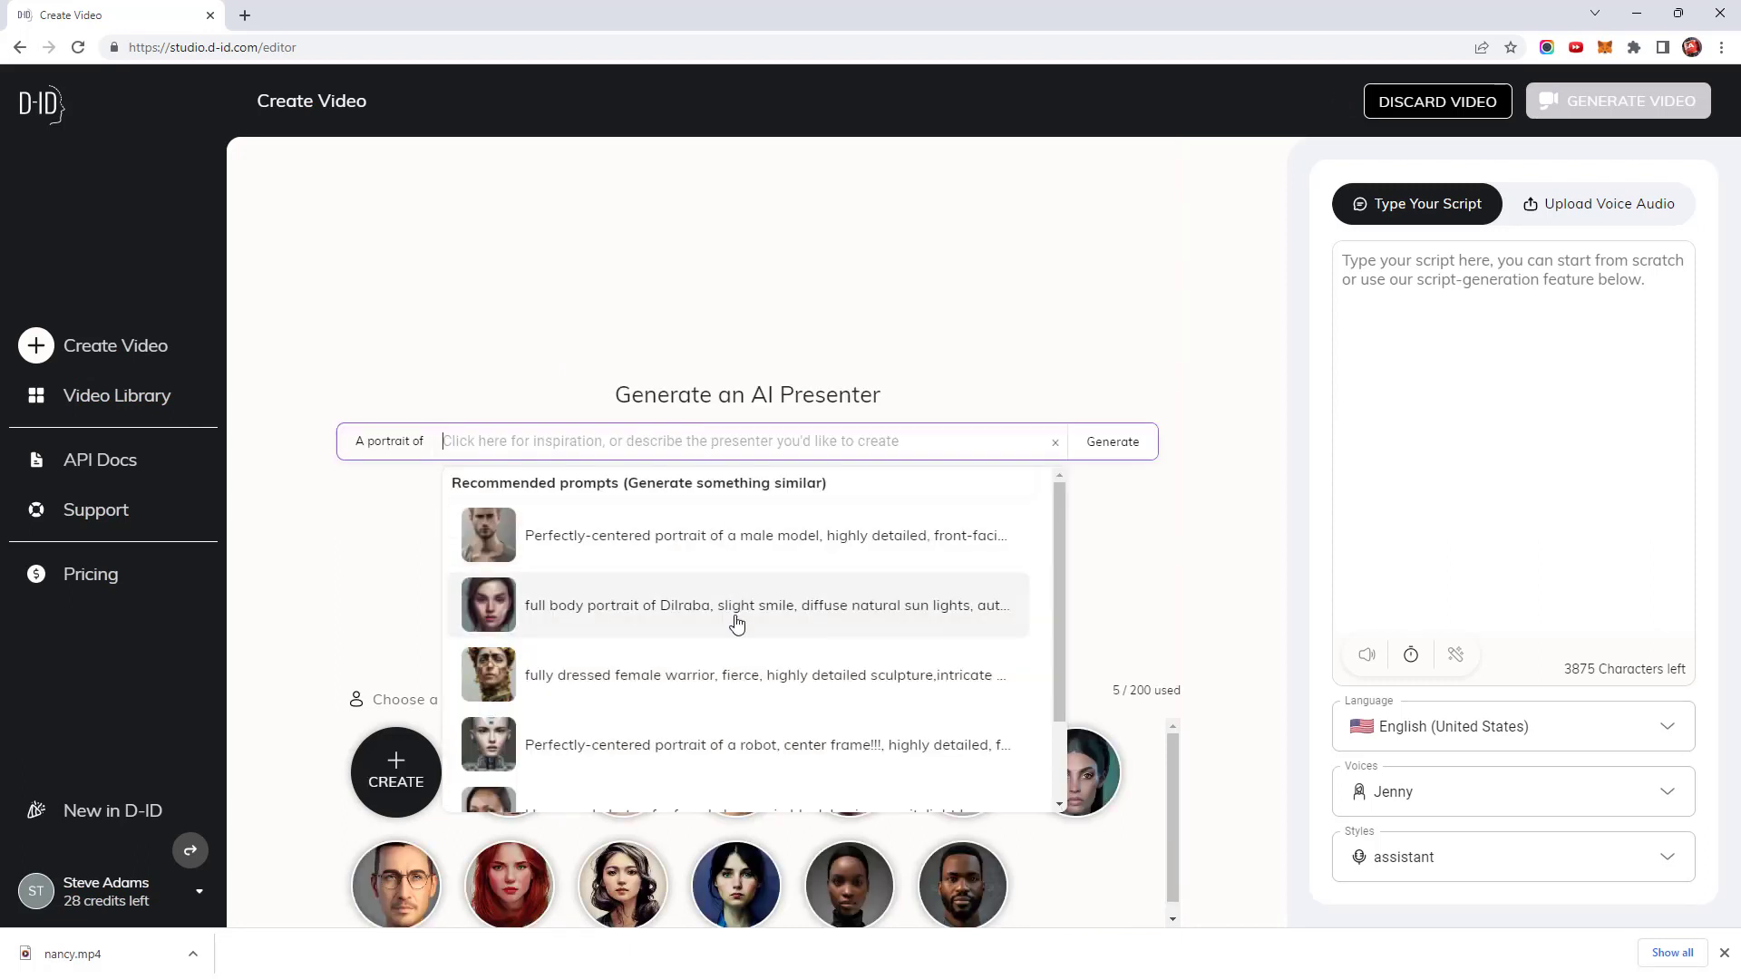
scroll(736, 623, "down", 2)
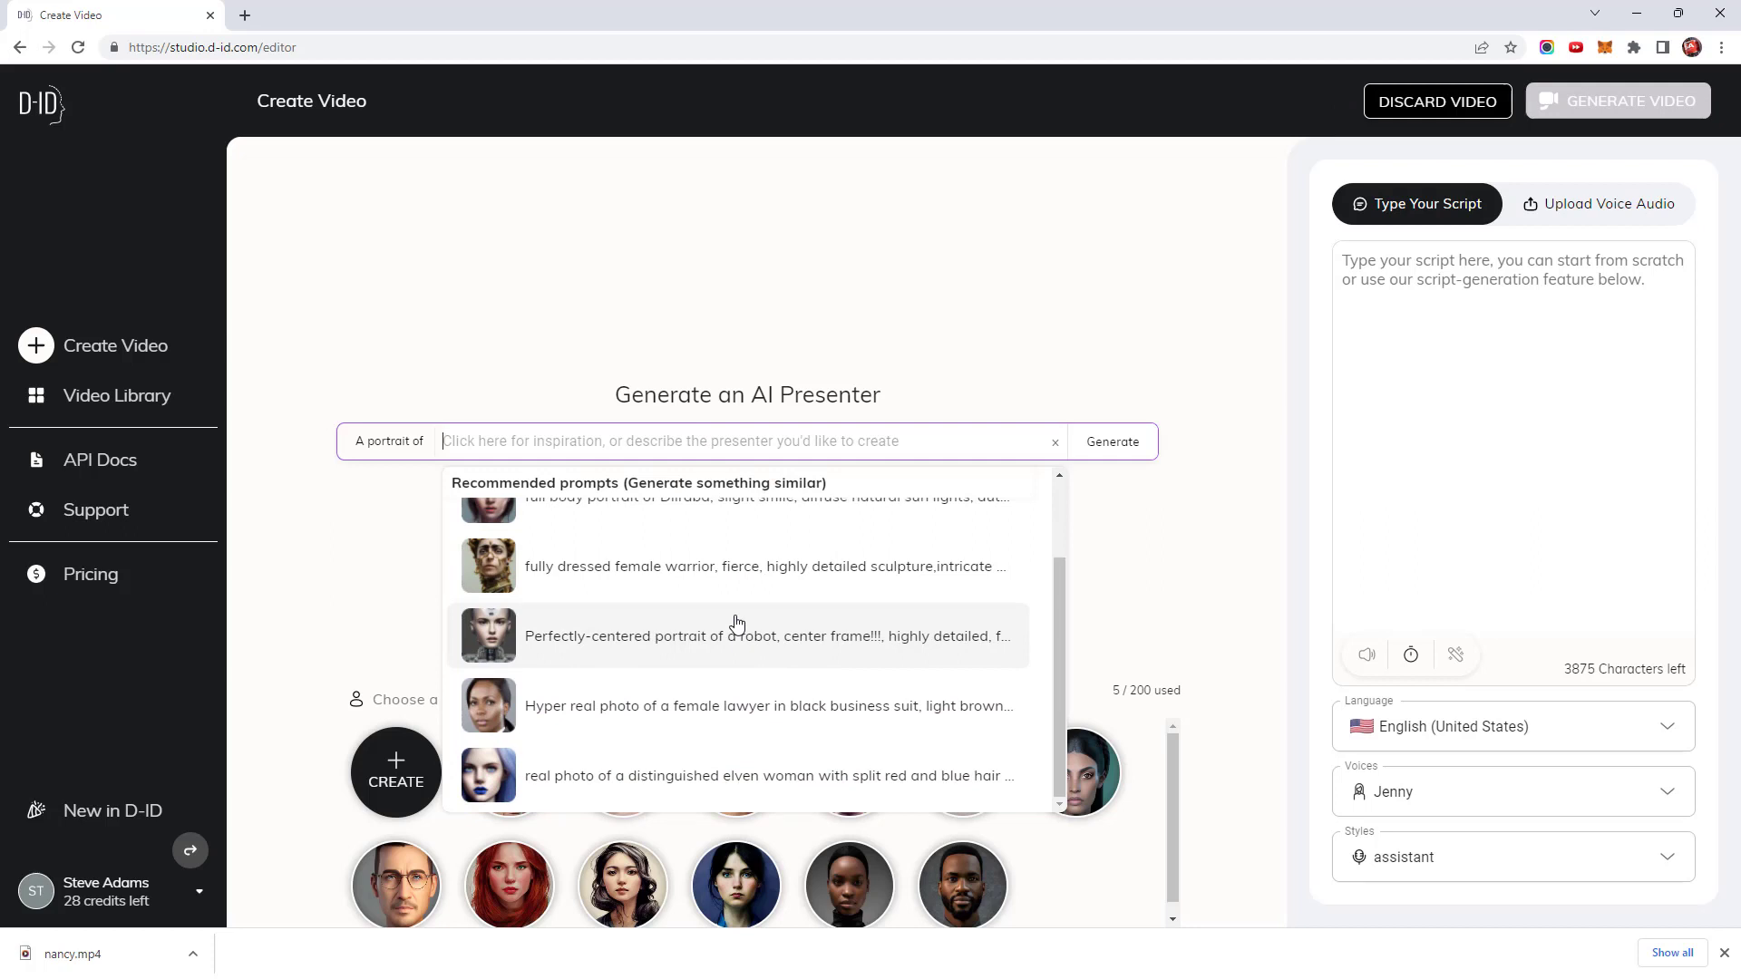
left_click(750, 712)
left_click_drag(751, 442, 1104, 443)
left_click(1108, 442)
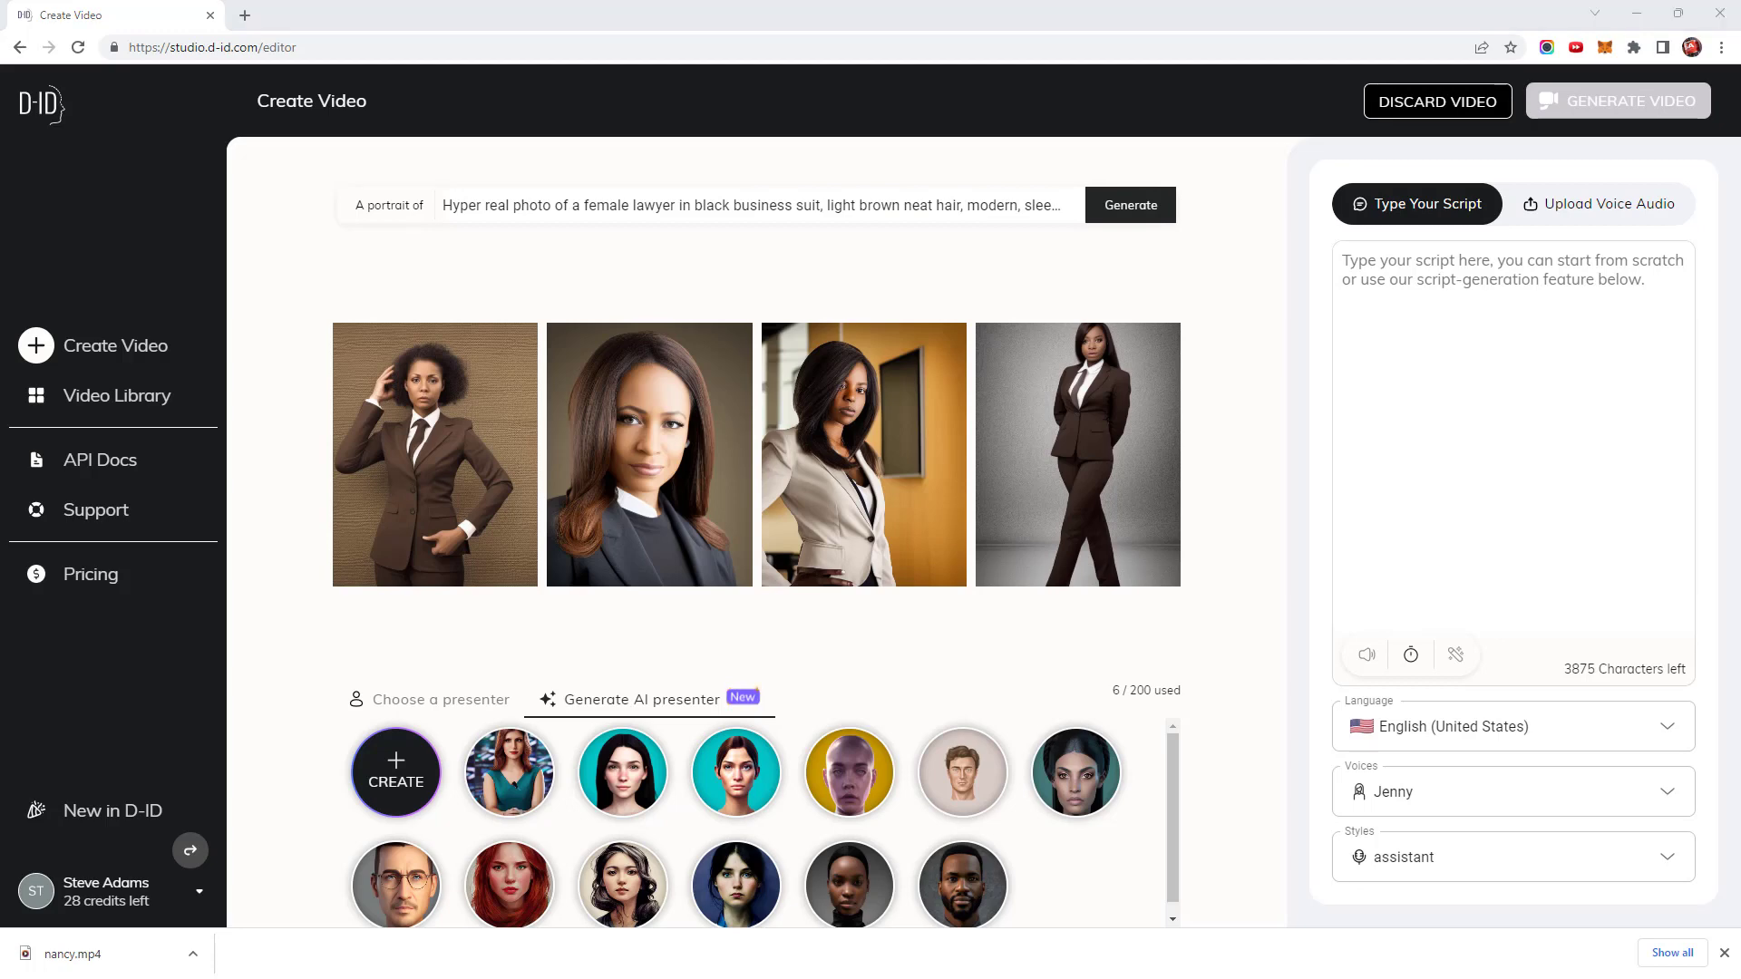
mouse_move(603, 422)
left_click(630, 464)
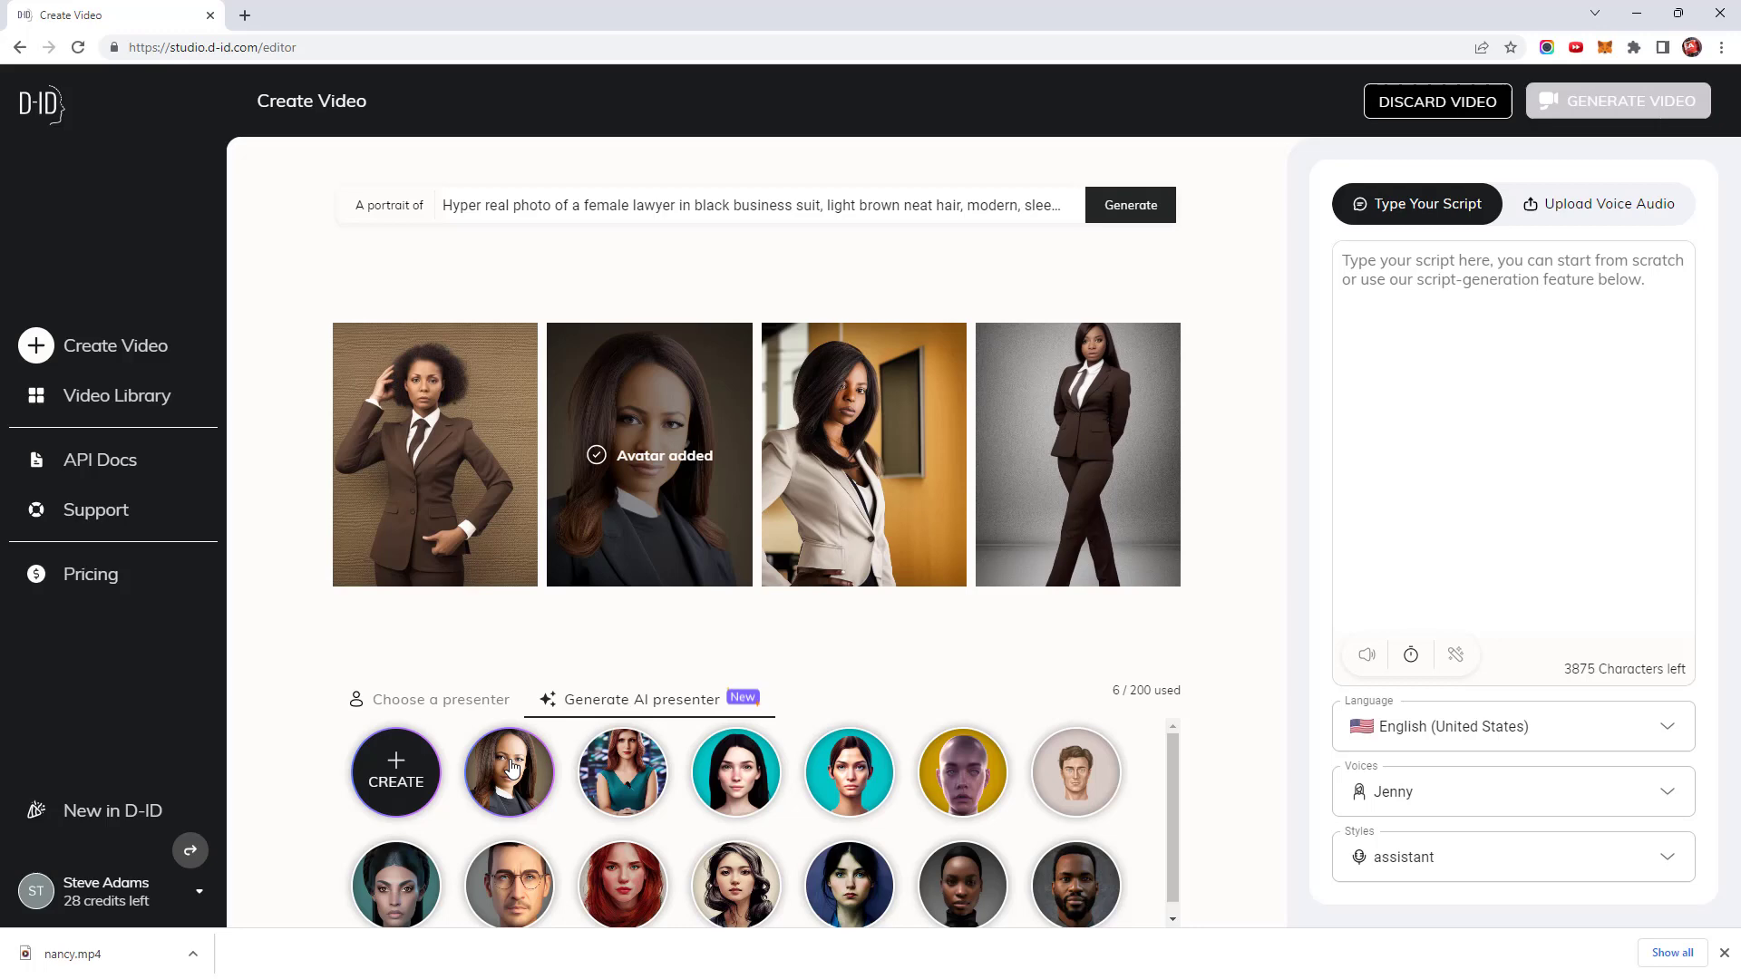
- Make the lawyer the presenter, paste her script, and generate the one-credit video
left_click(512, 773)
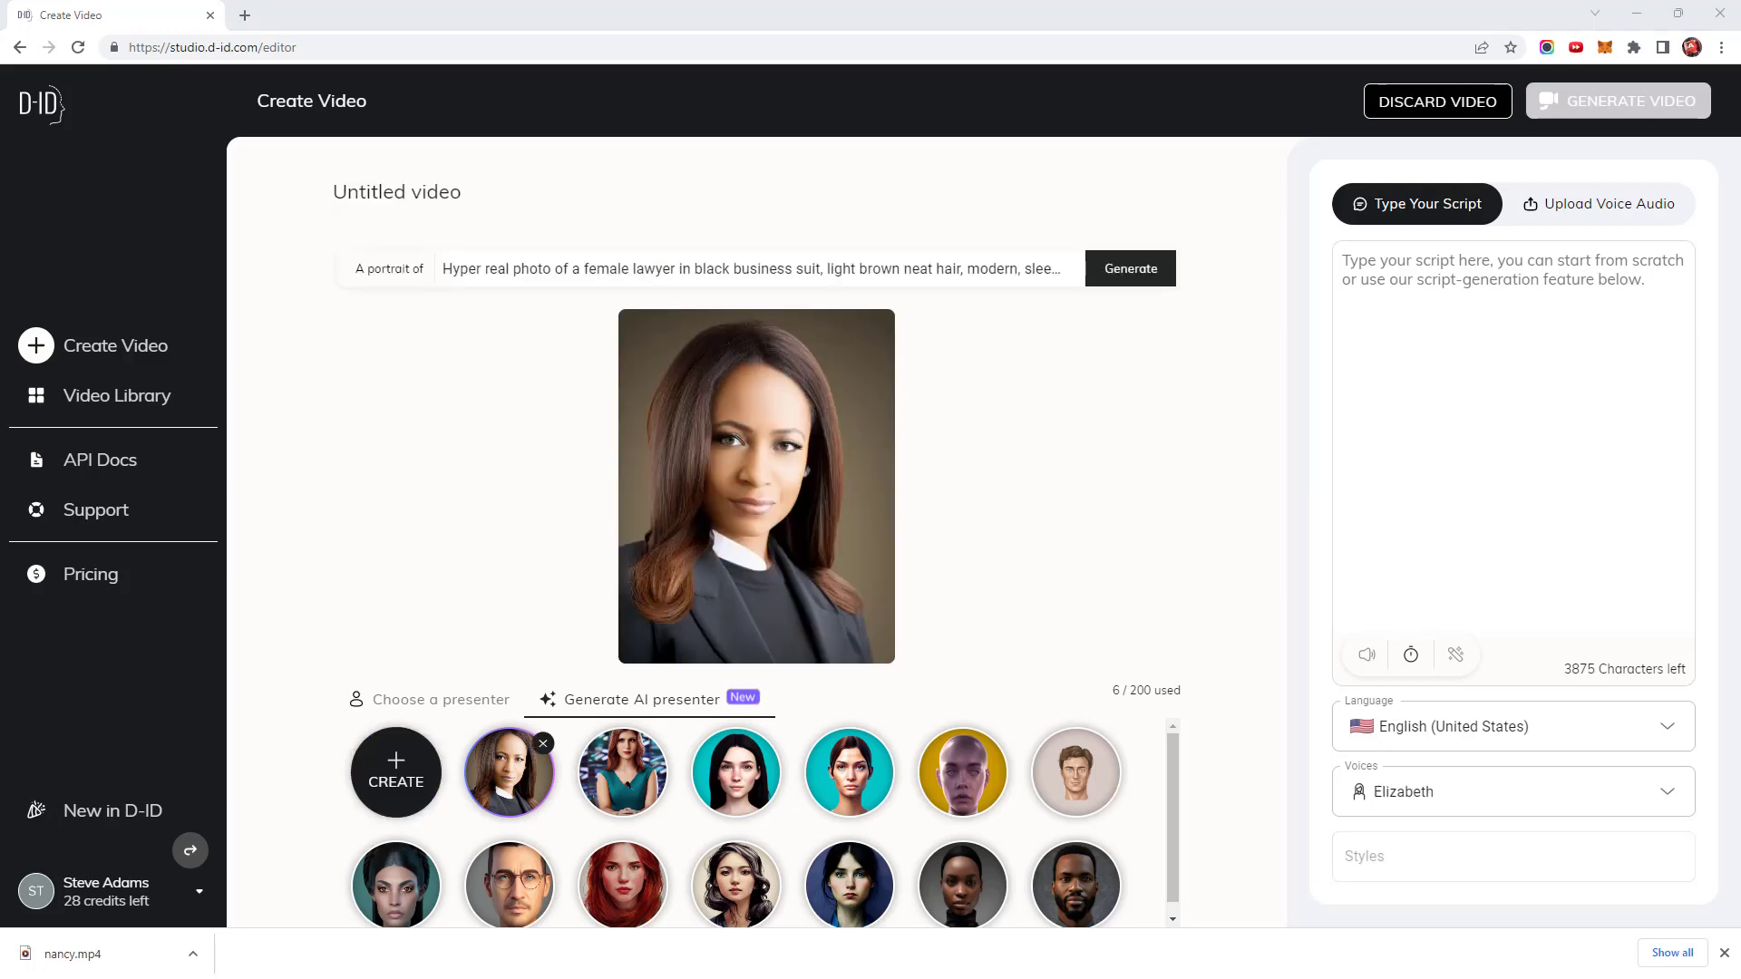
left_click(1472, 315)
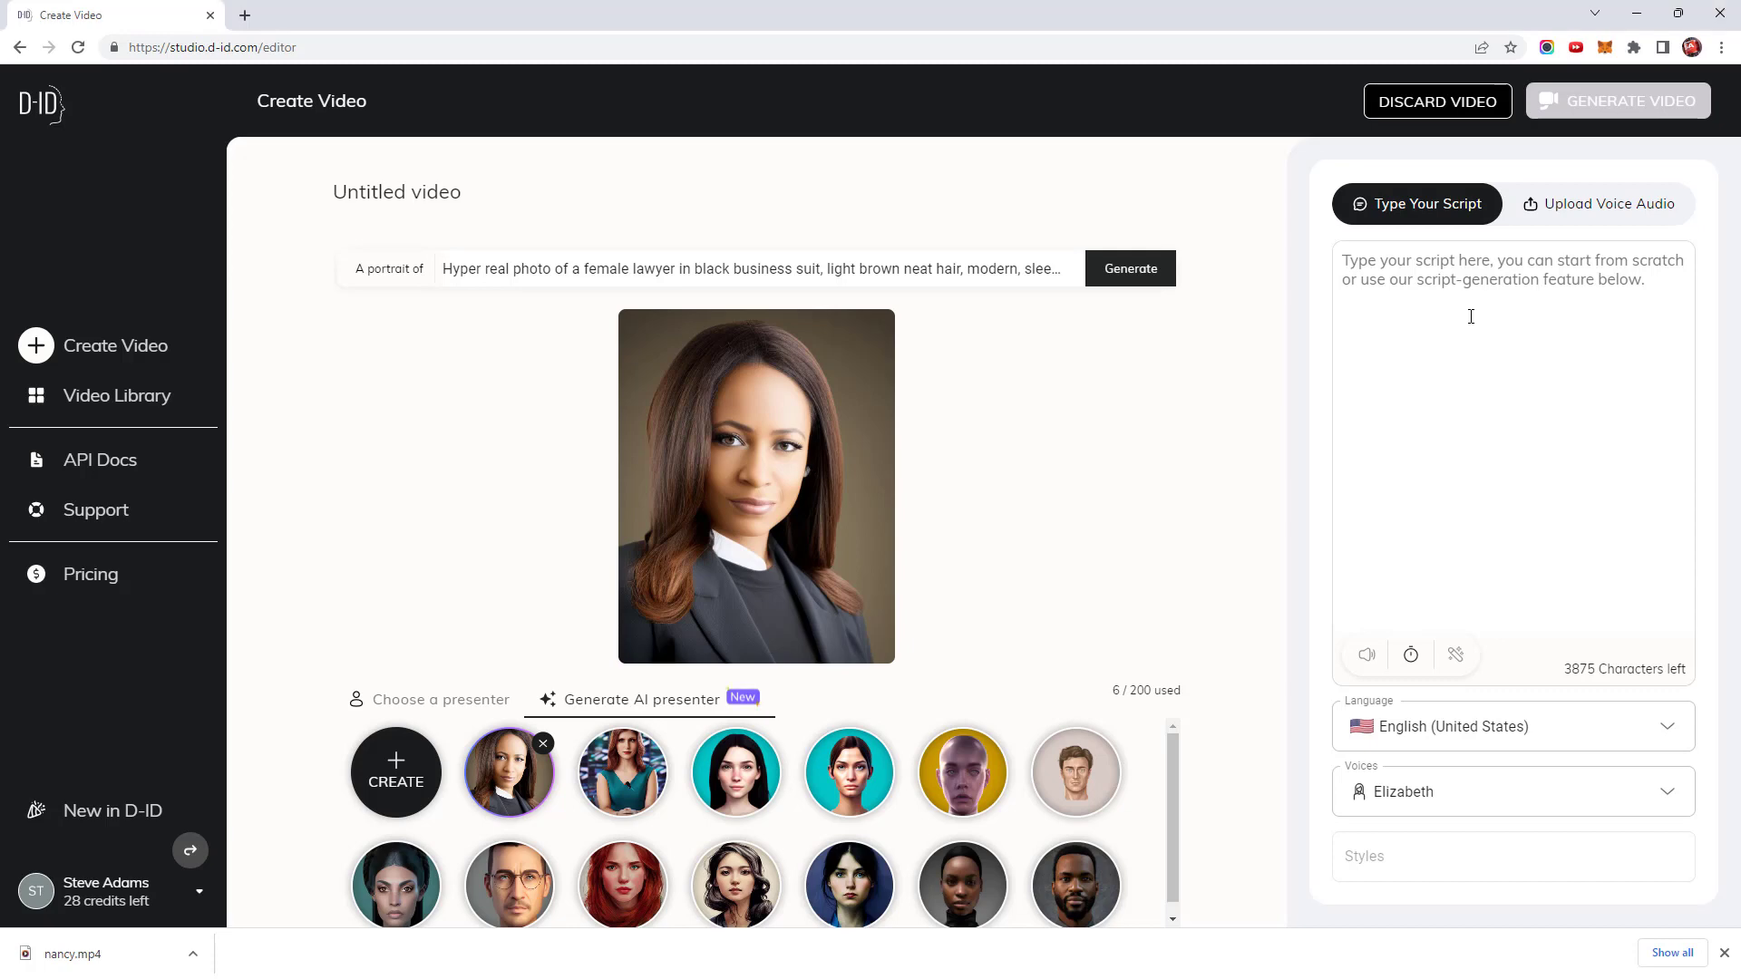
type("Hi my name is Elizabeth, I am a lawyer created using a suggested prompt from the generate AI presenter feature of D-ID. My voice doesn't have any style options. Some voices do, others do not.")
left_click(1605, 101)
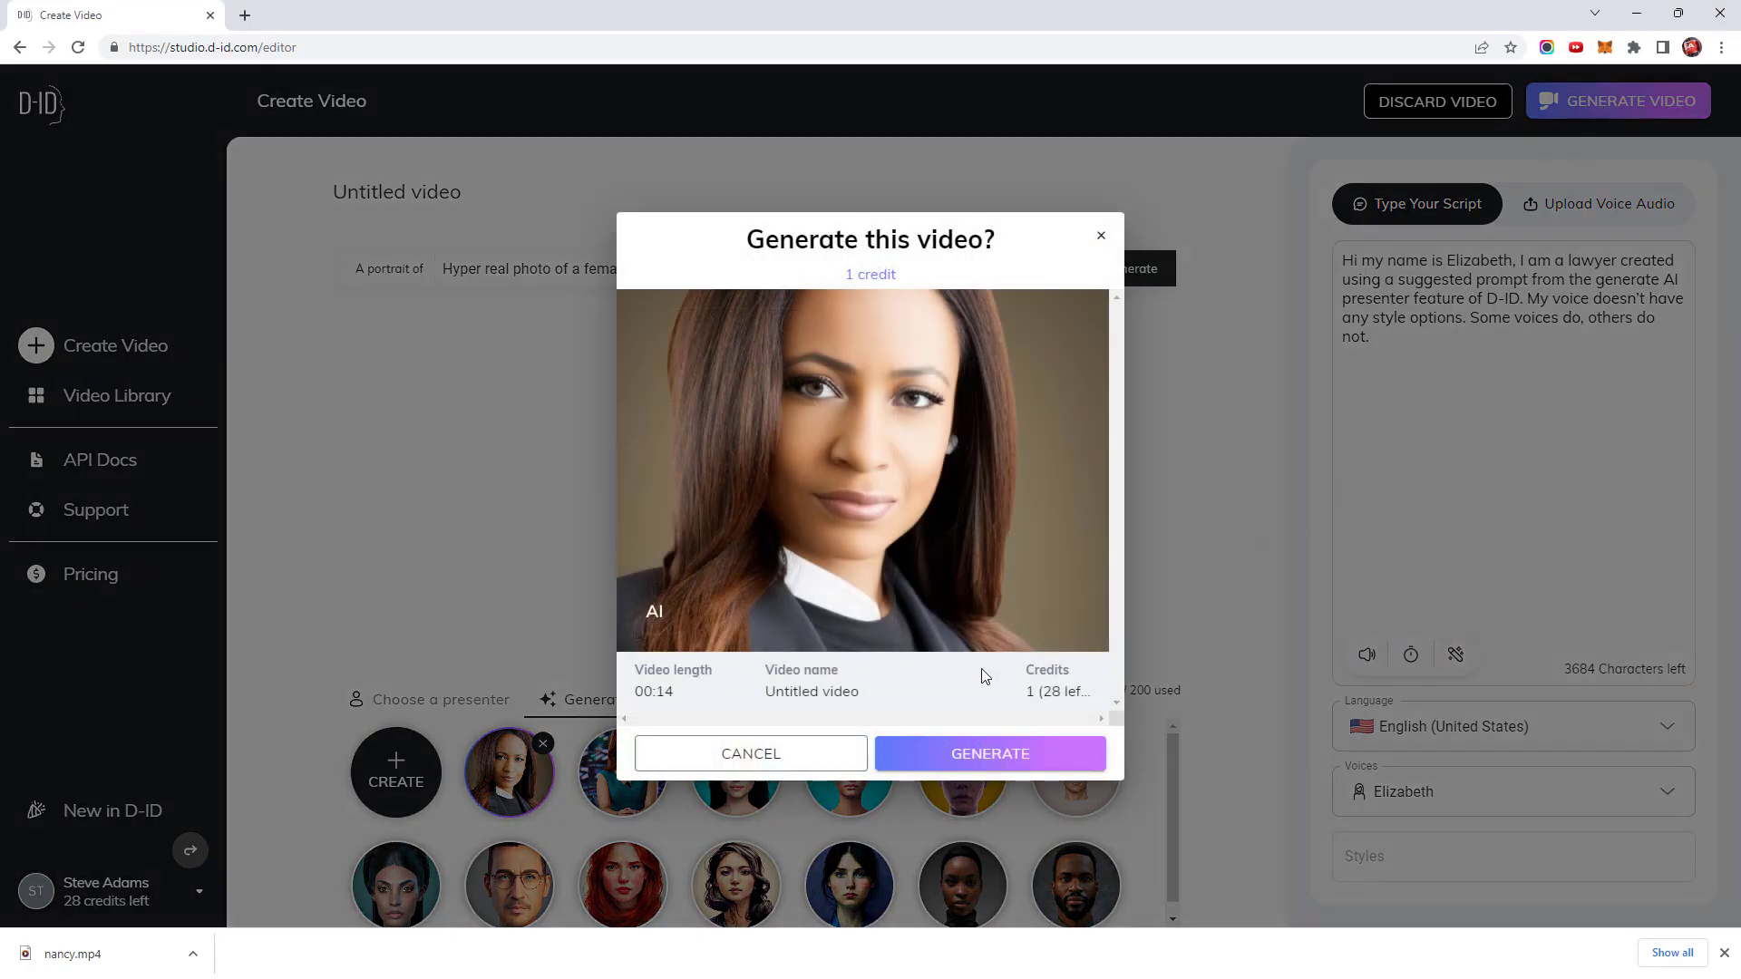
left_click(979, 761)
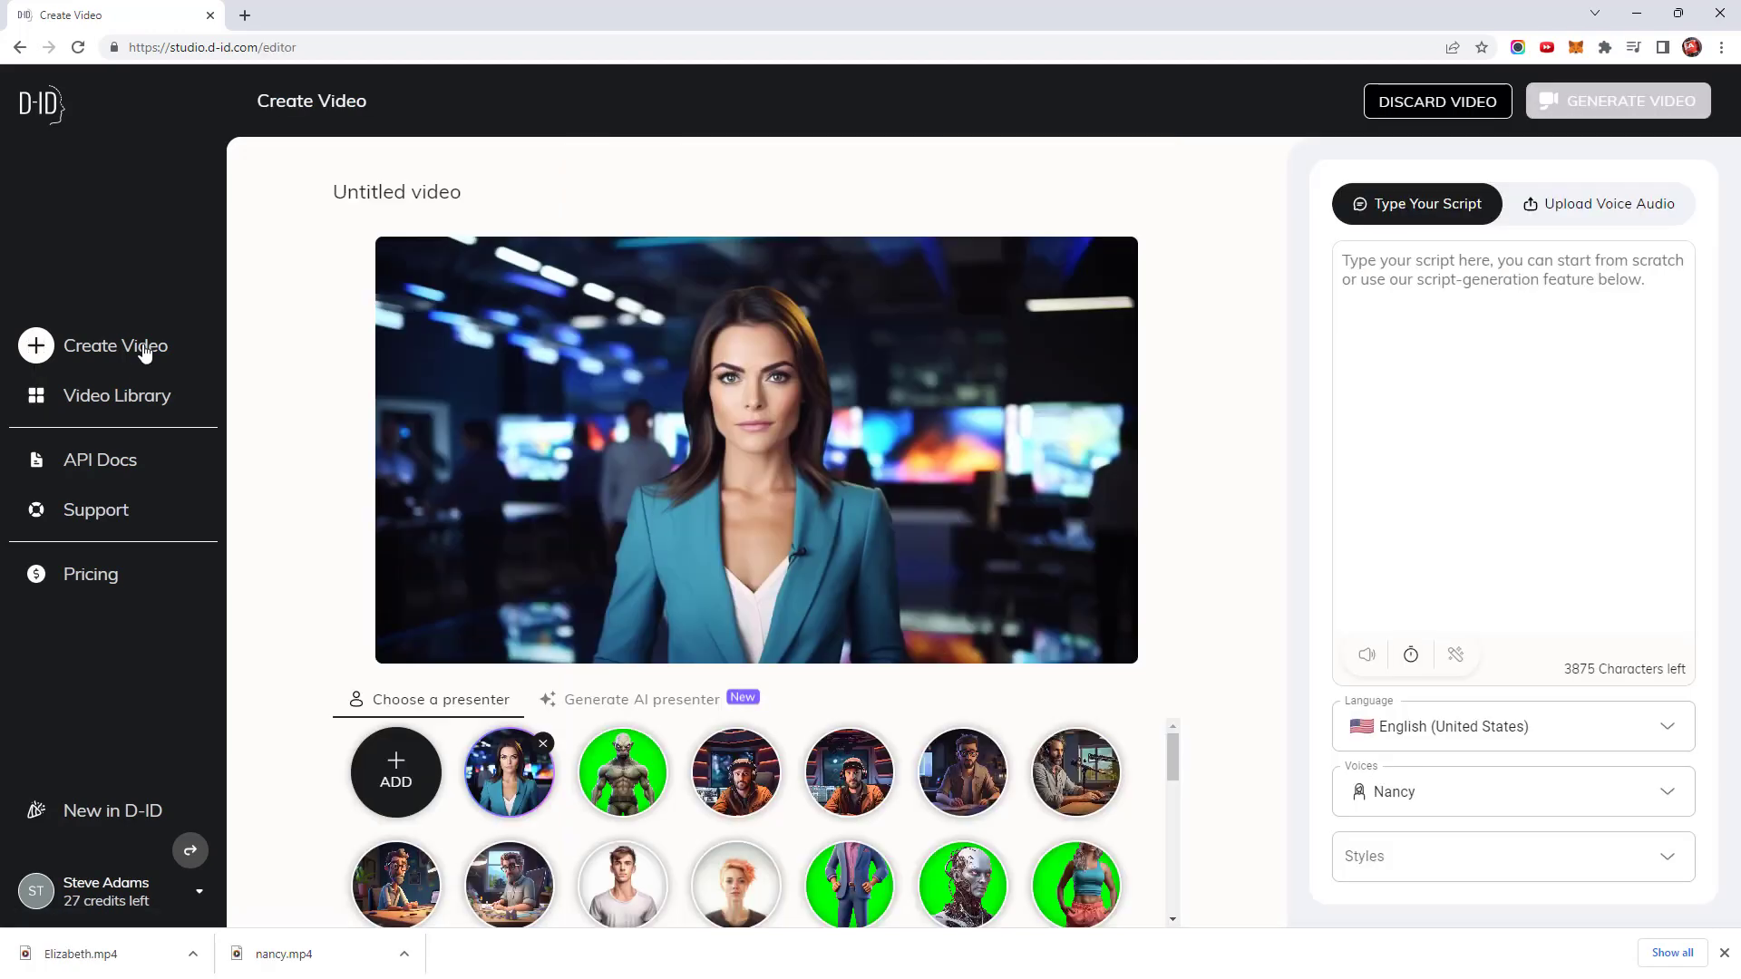
- Open a fresh Untitled video in the editor and scroll down the presenter grid
left_click(145, 350)
scroll(478, 818, "down", 3)
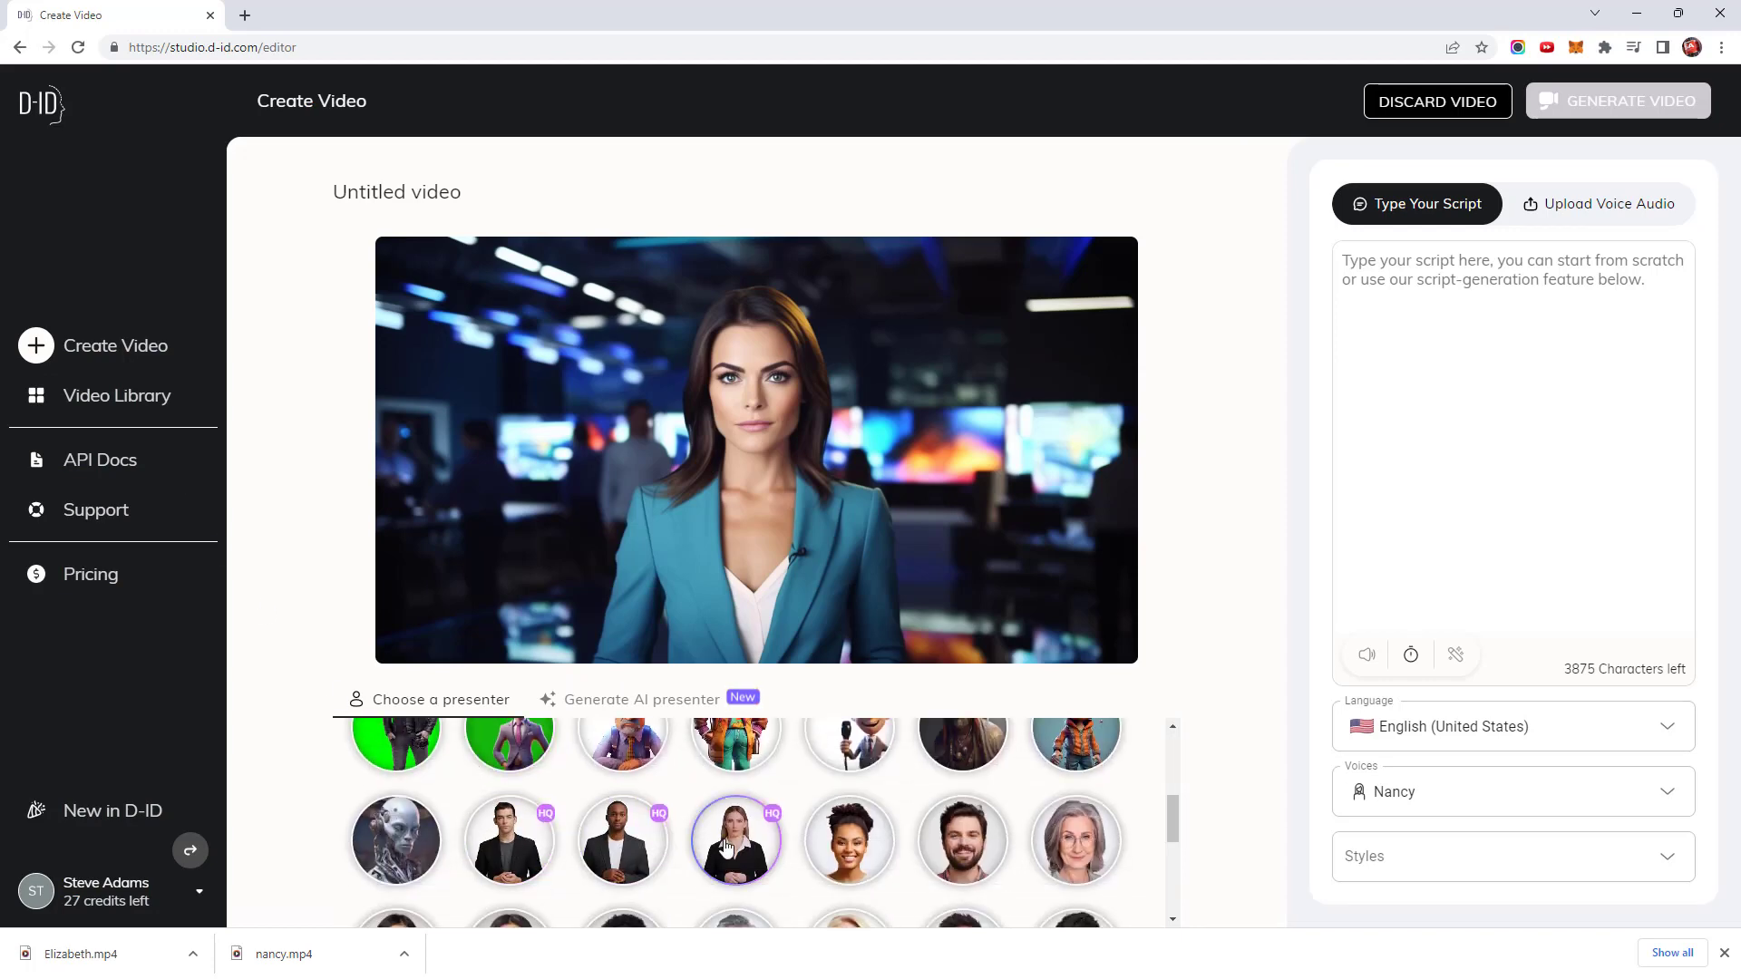
- Make the suited man the presenter with Tony's cheerful voice, paste the script and preview it
left_click(517, 848)
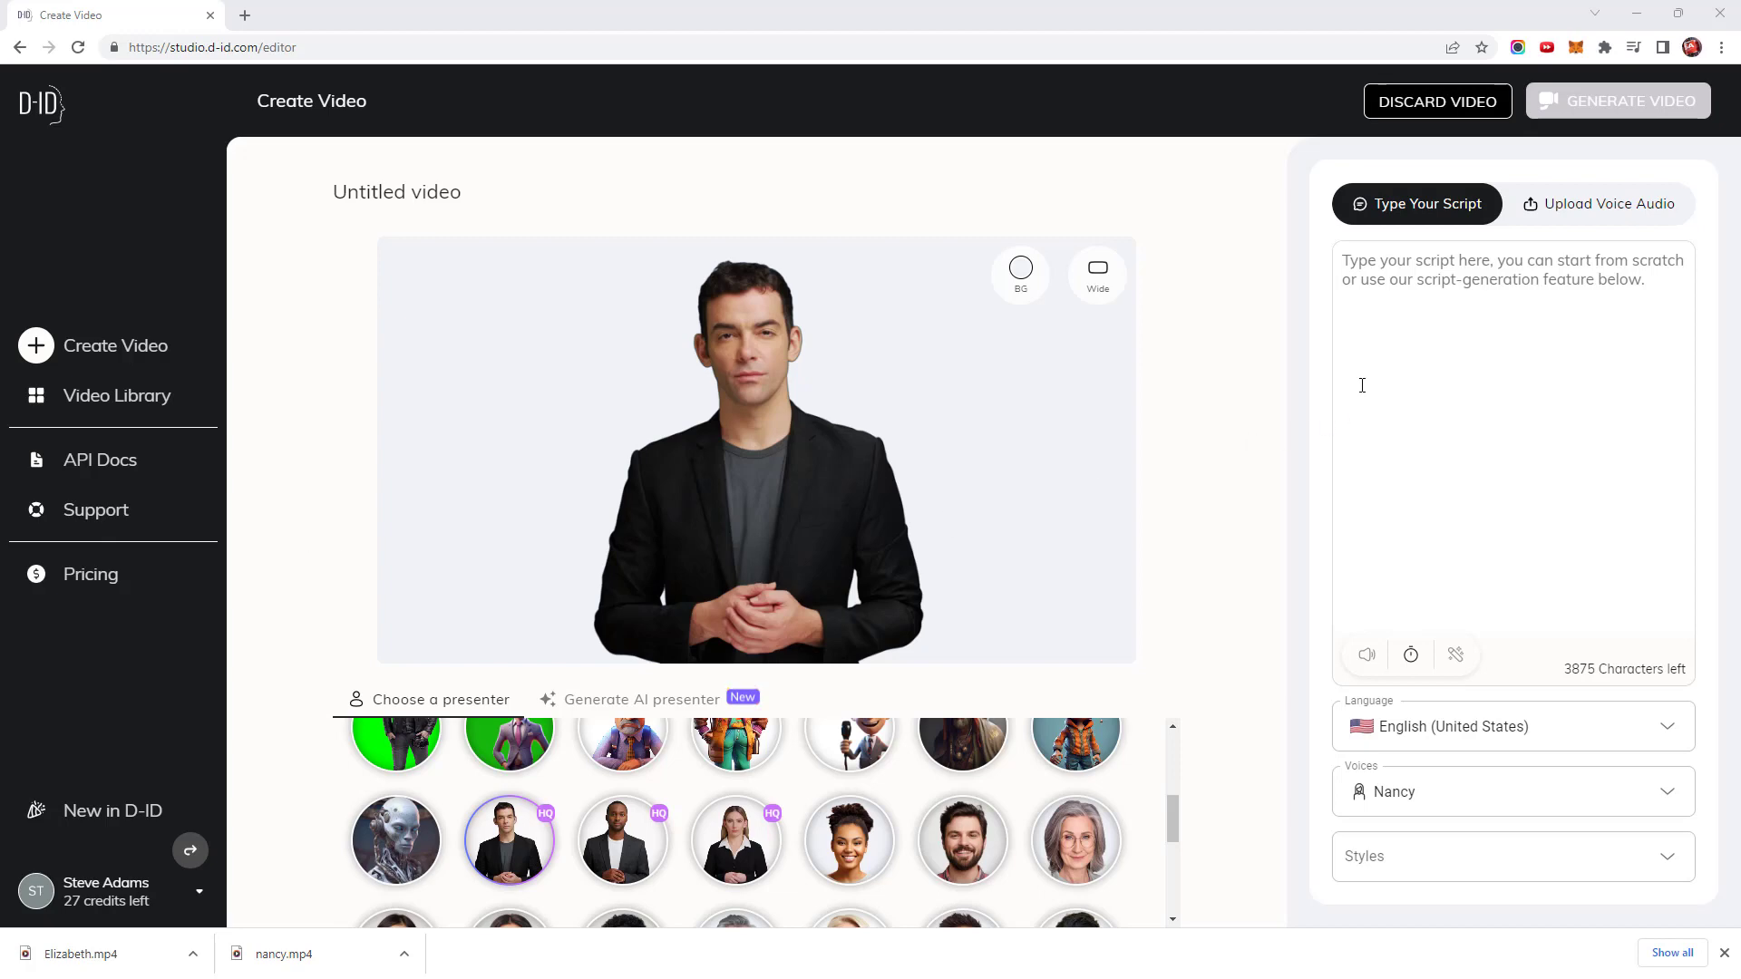
left_click(1438, 795)
scroll(1430, 668, "down", 5)
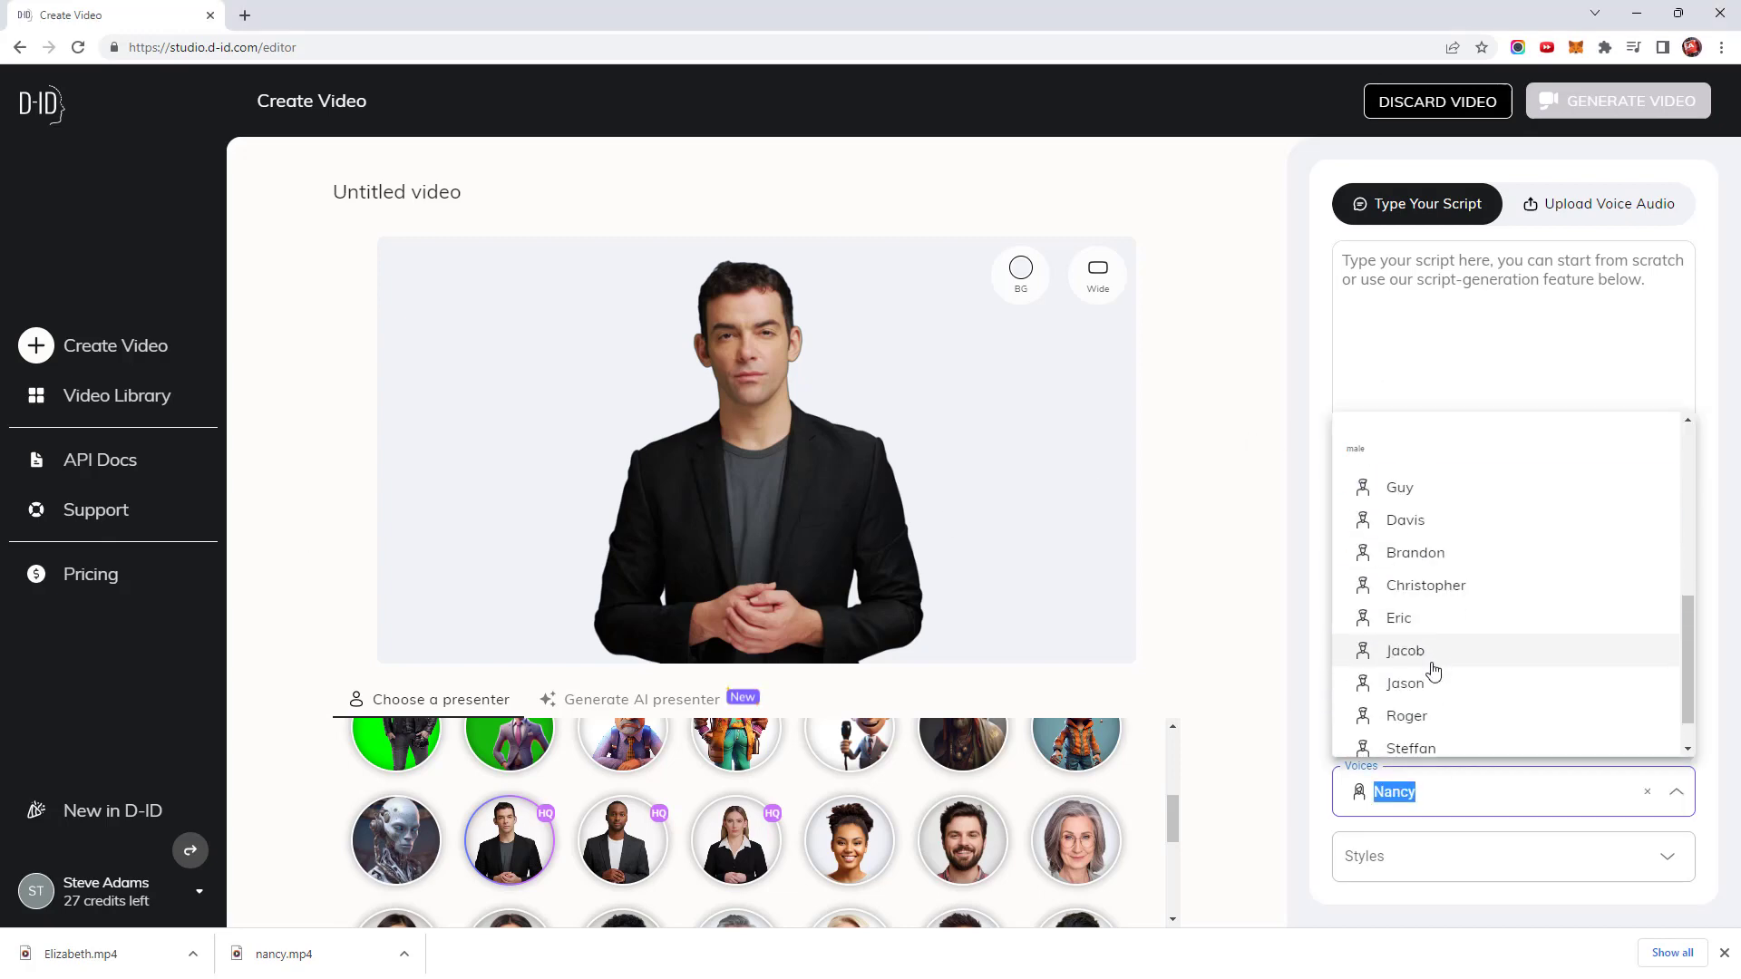
left_click(1413, 736)
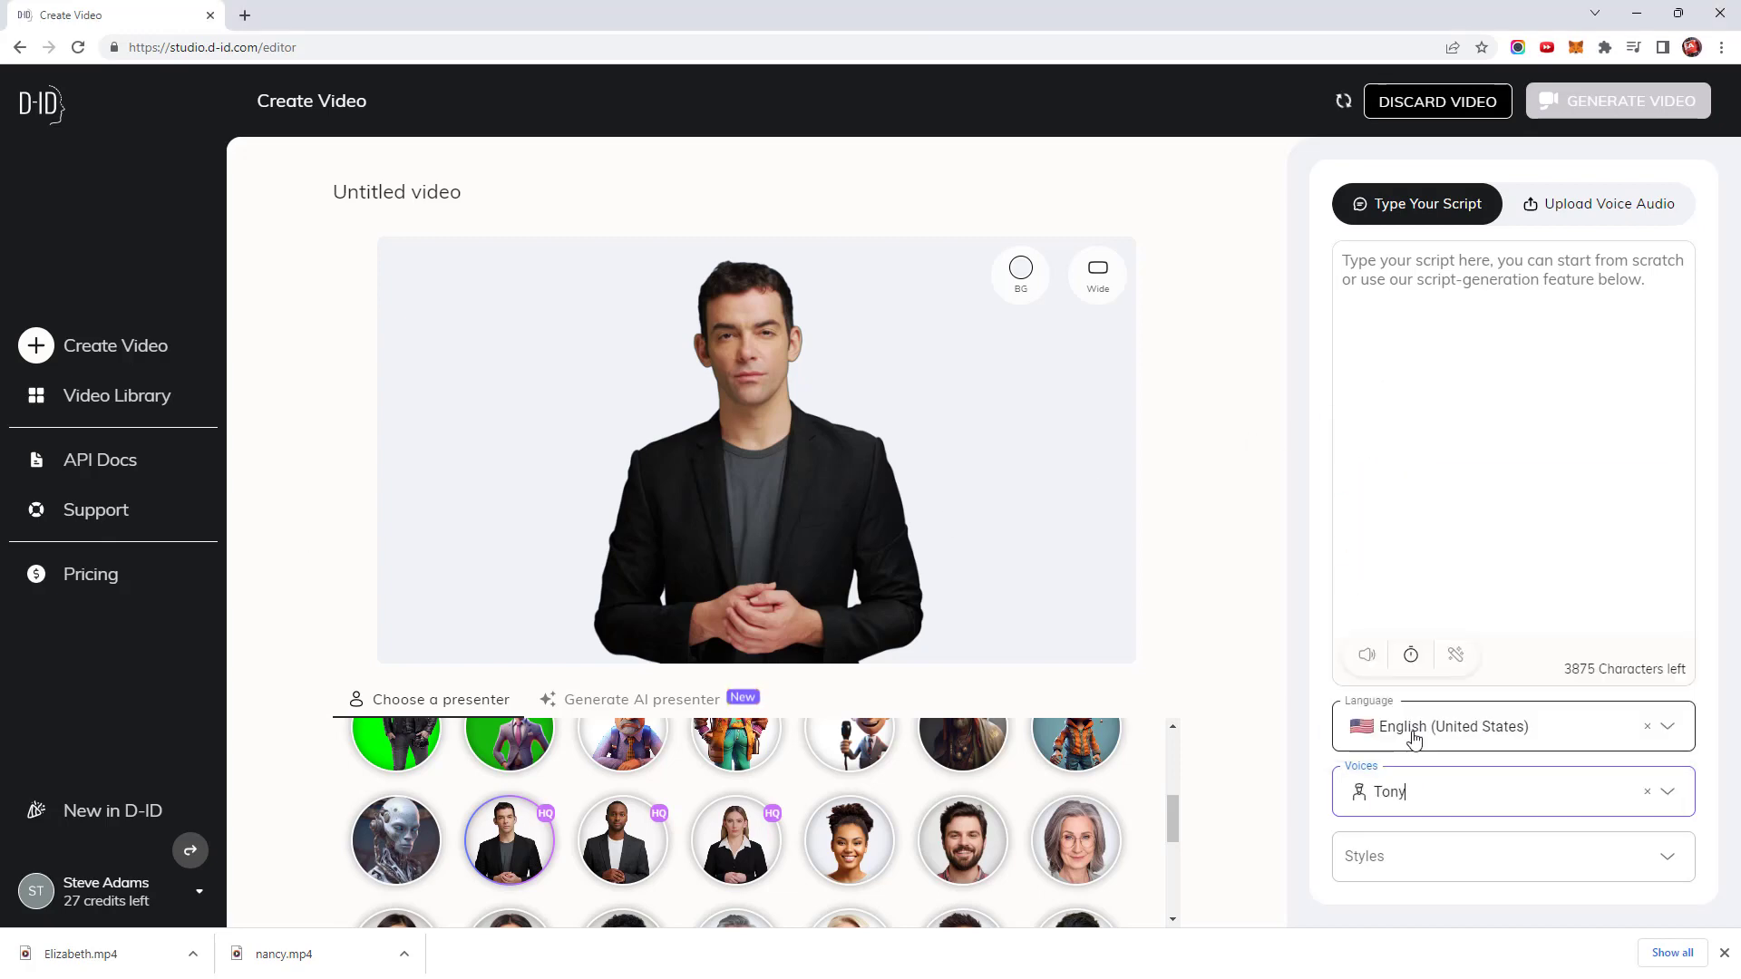
left_click(1402, 853)
left_click(1388, 541)
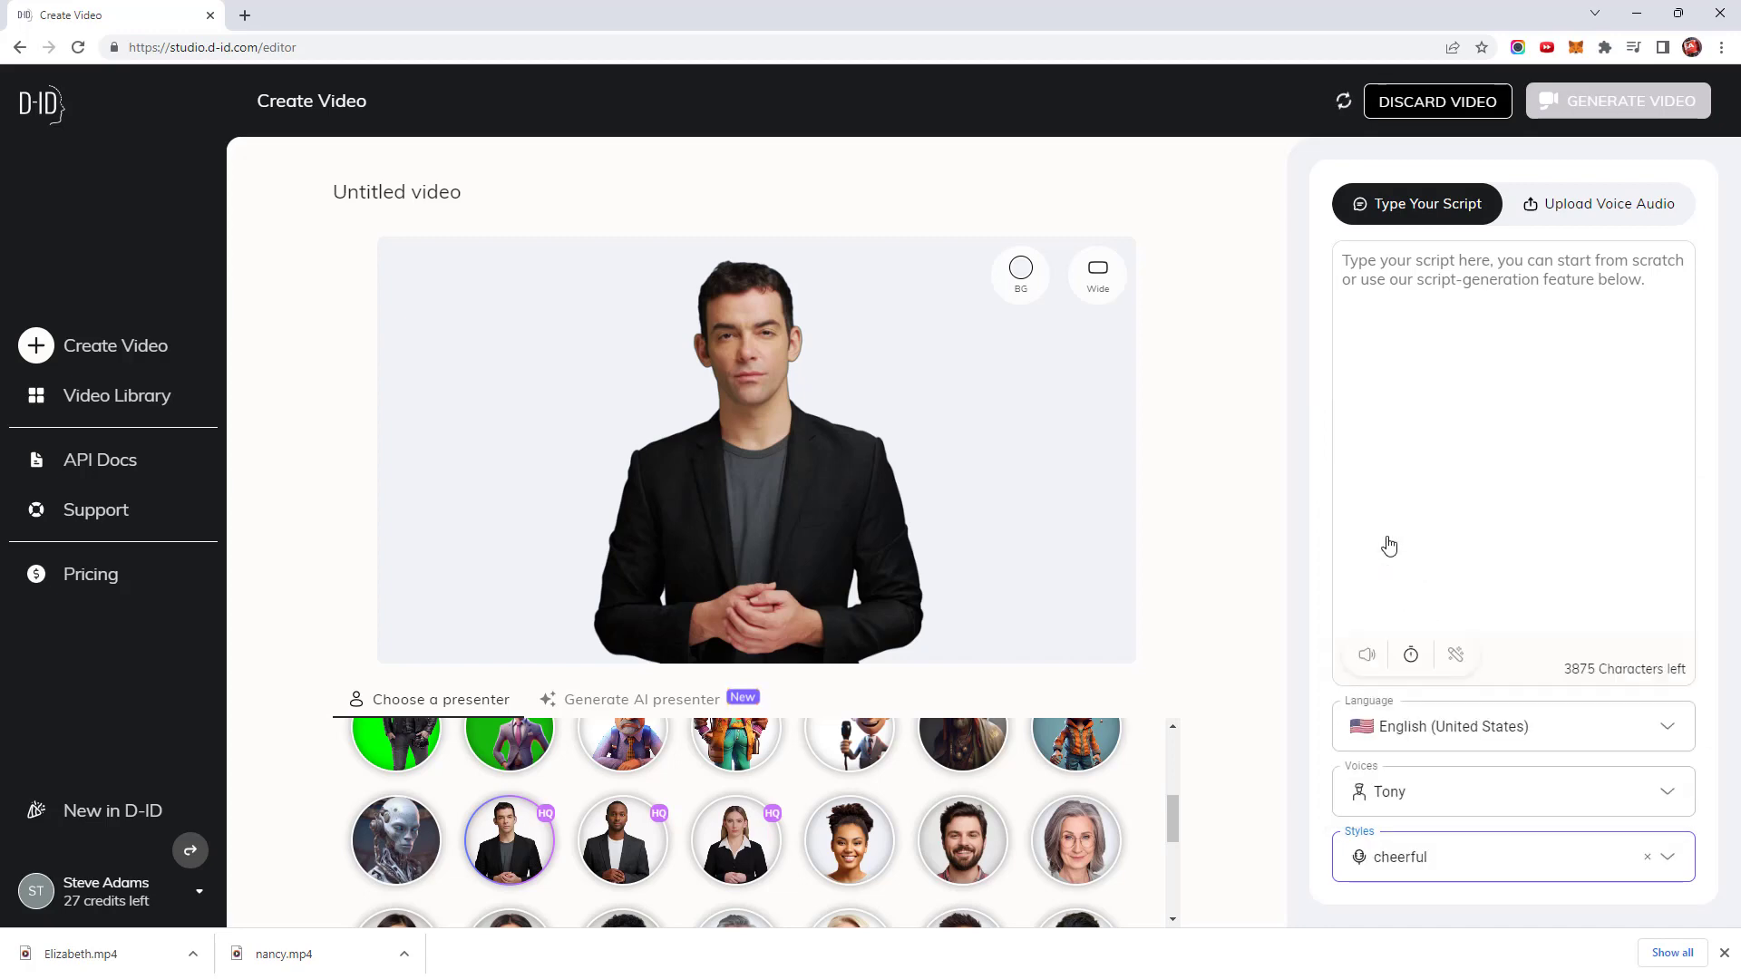
left_click(1651, 285)
type("Hi I'm one of the high quality presenters available with pro level plan and above. My voice is that of Tony, with a cheerful style. Being a premium presenter I can be expressive with my hands.")
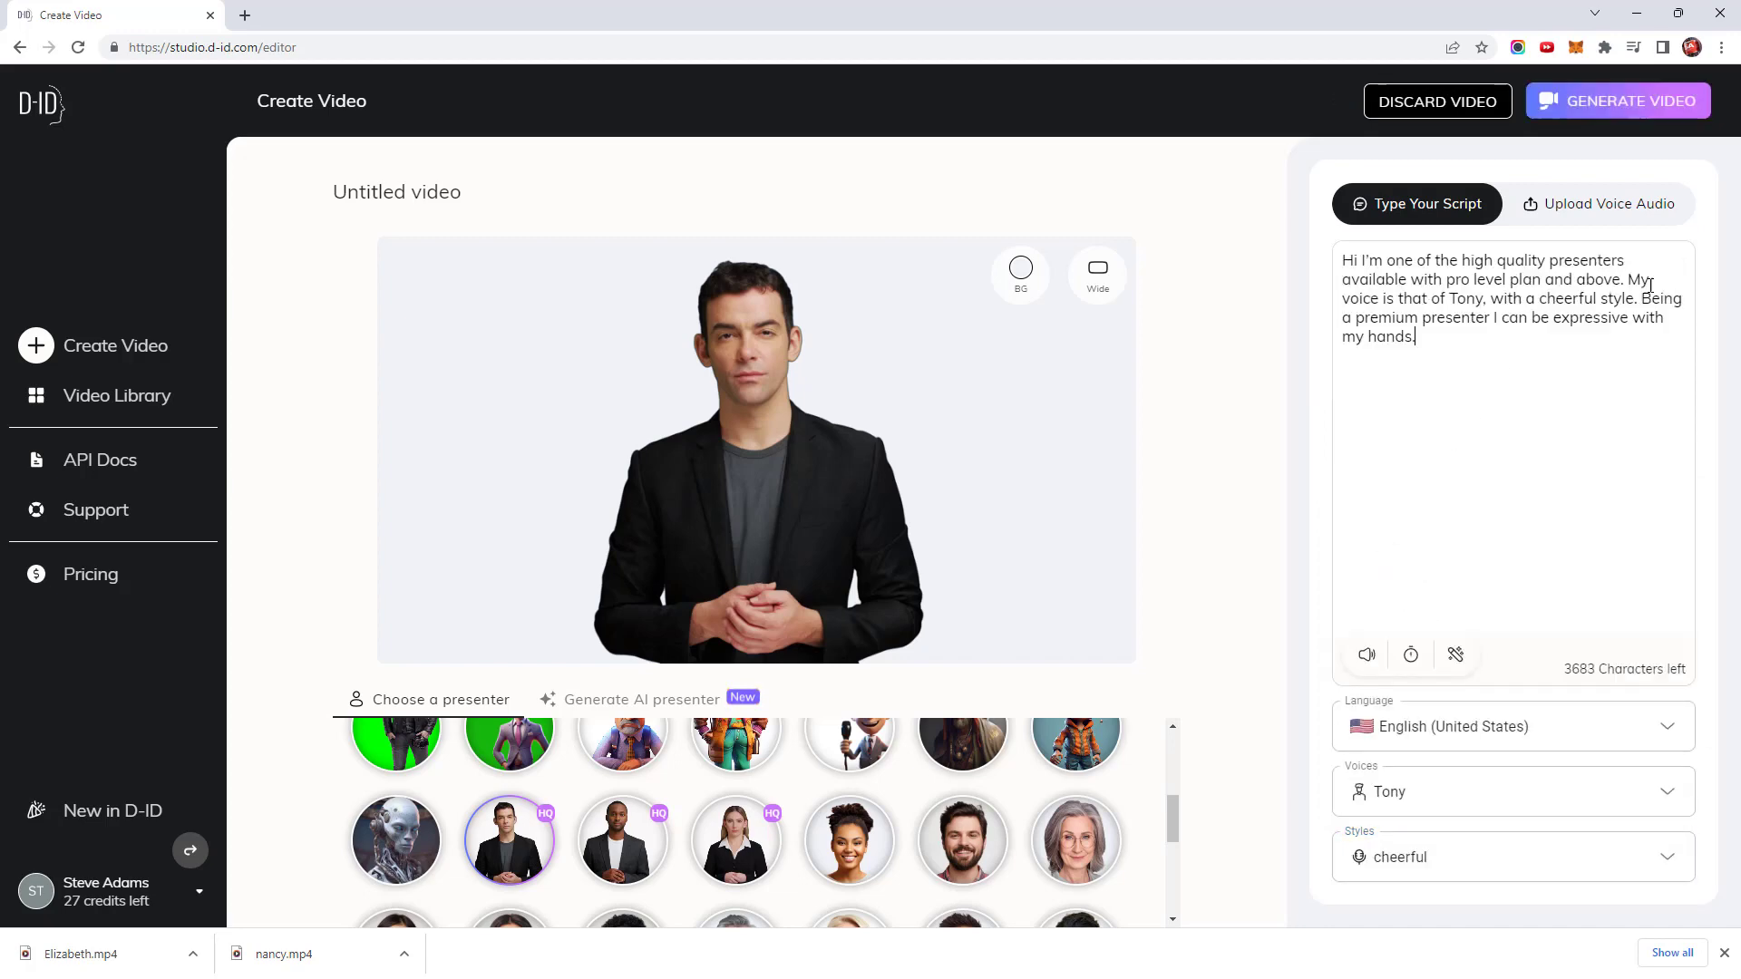
left_click(1366, 655)
- Switch the video to vertical shape on a light-blue background and generate it
left_click(1099, 274)
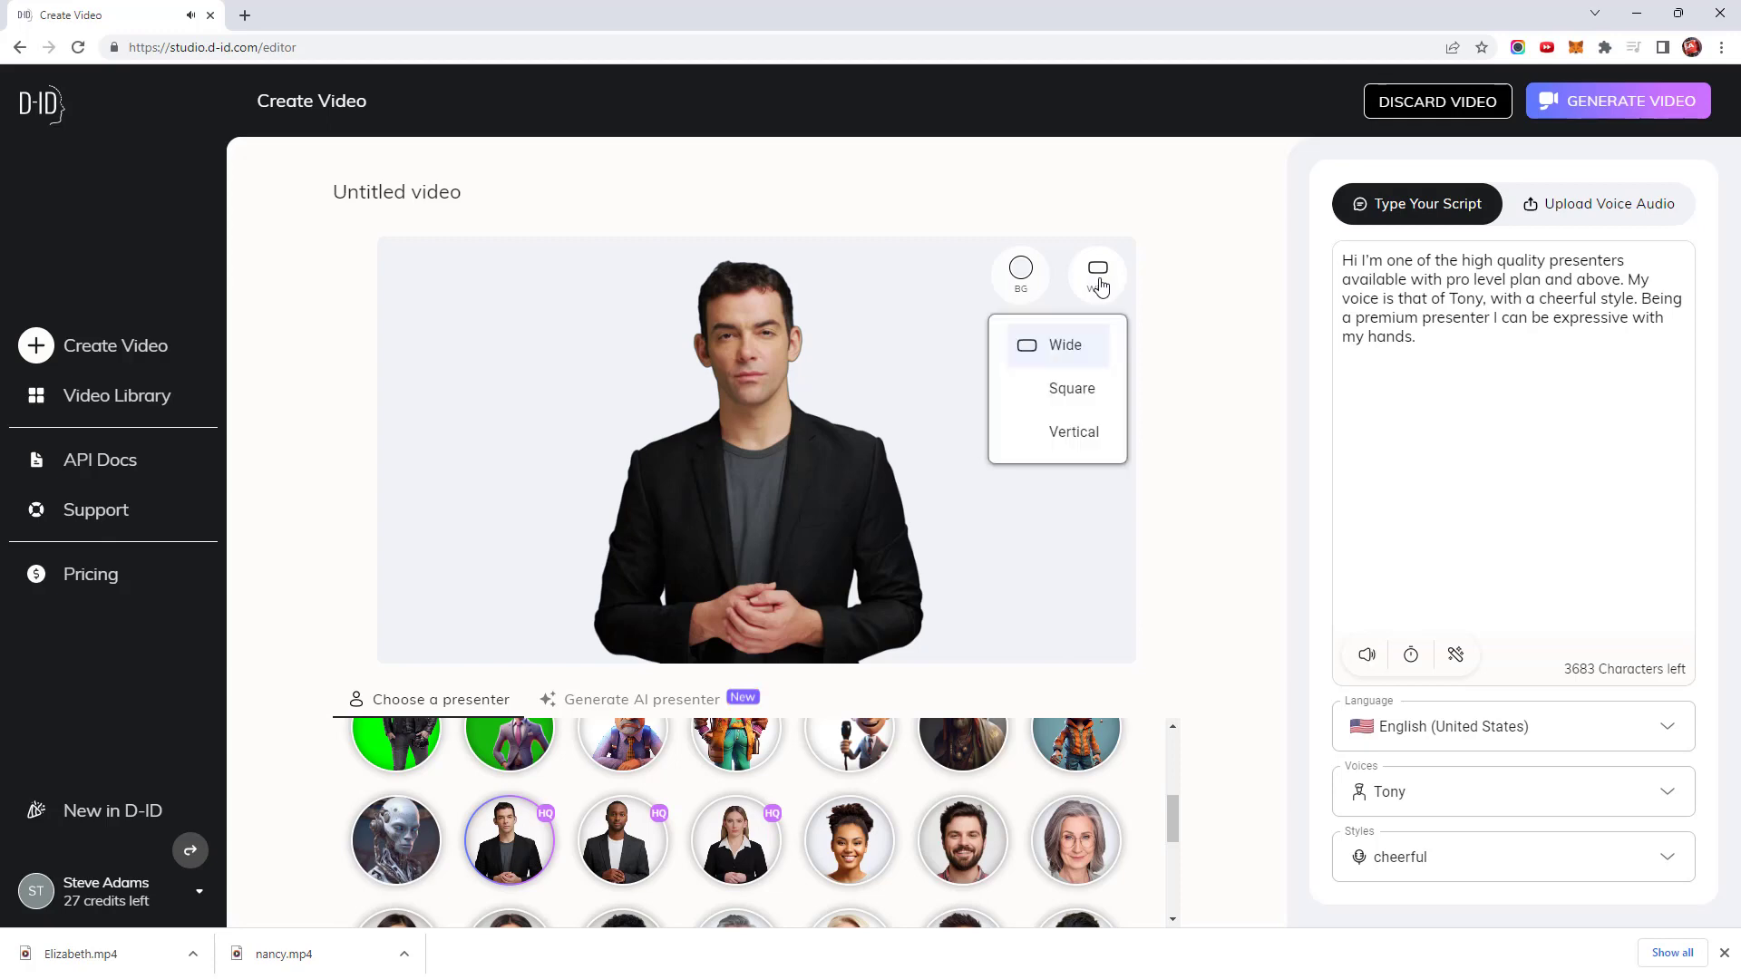
left_click(1070, 390)
left_click(917, 432)
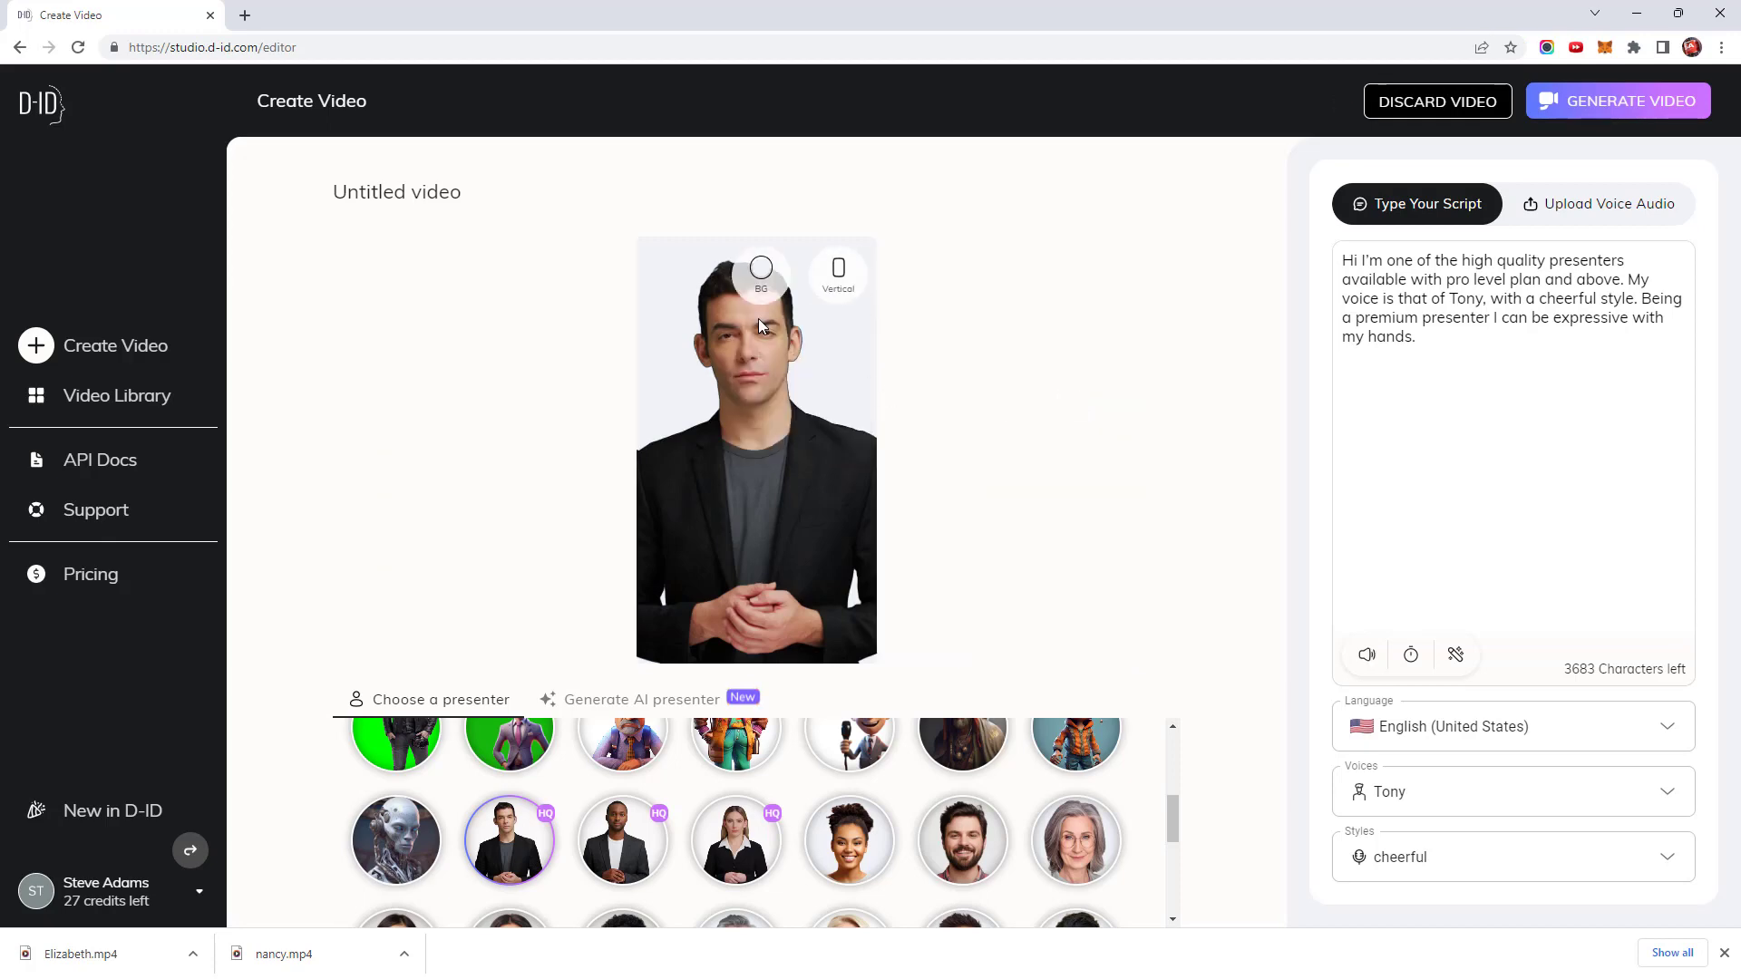
left_click(761, 270)
left_click_drag(582, 337, 717, 377)
mouse_move(700, 485)
left_mouse_down()
mouse_move(669, 486)
mouse_move(689, 485)
left_mouse_up()
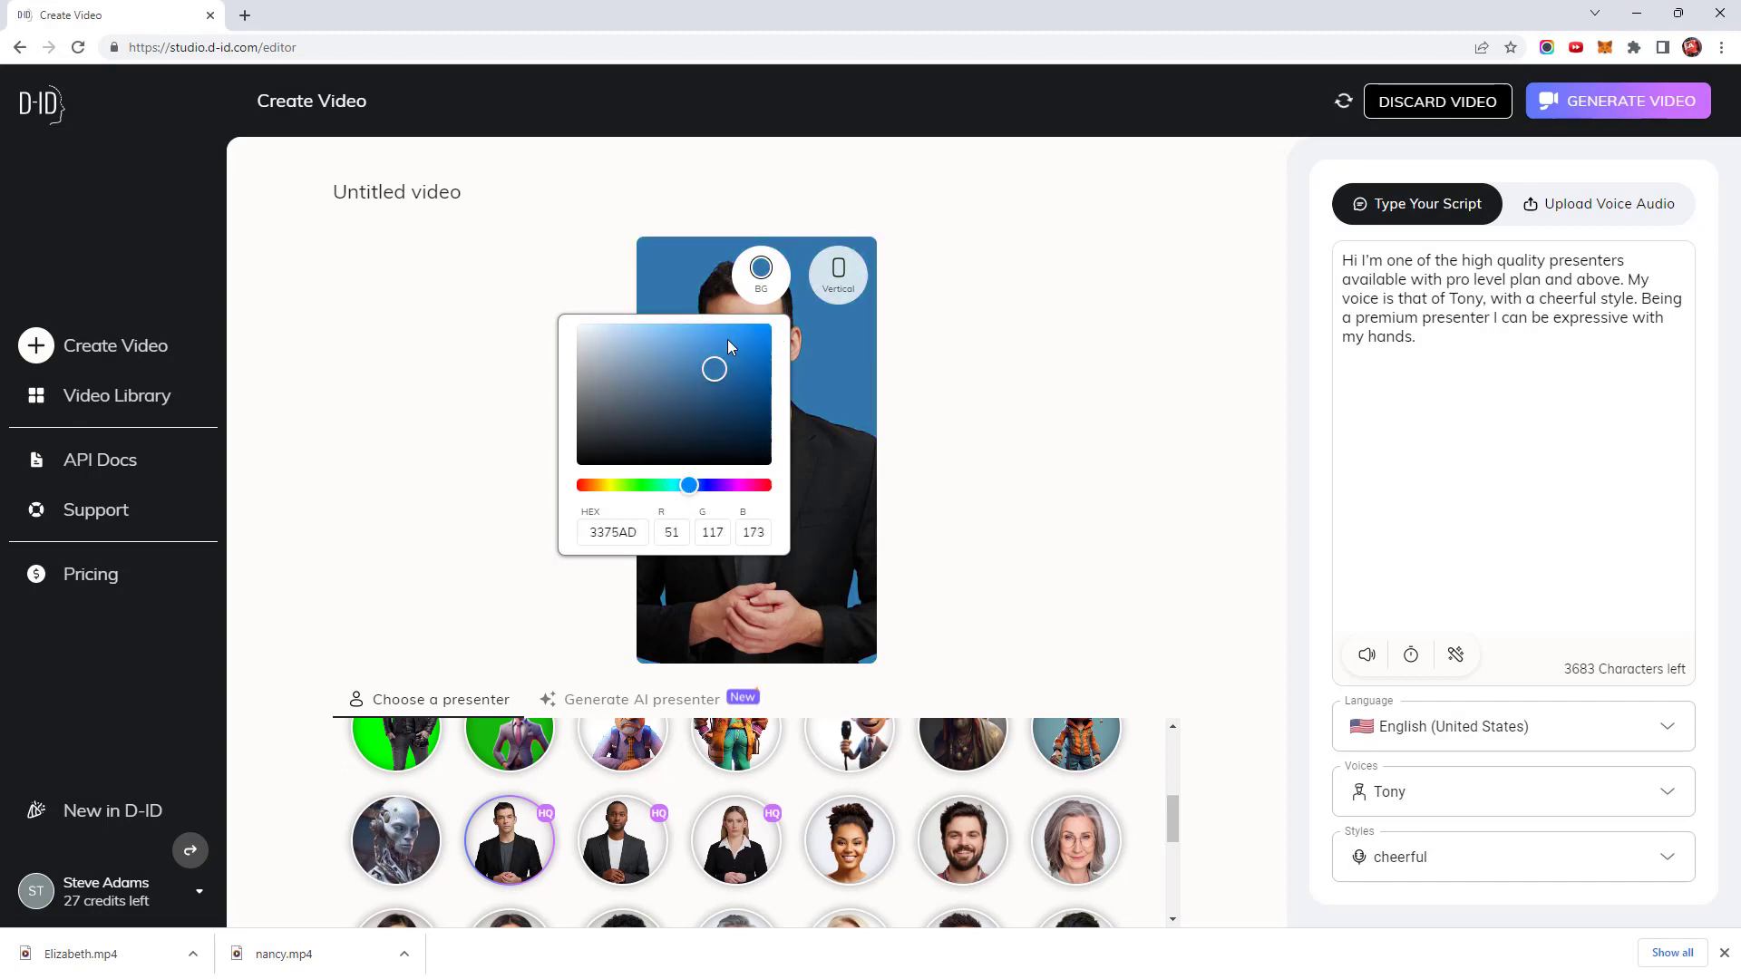
mouse_move(727, 339)
left_mouse_down()
mouse_move(683, 330)
mouse_move(667, 351)
left_mouse_up()
left_click(929, 363)
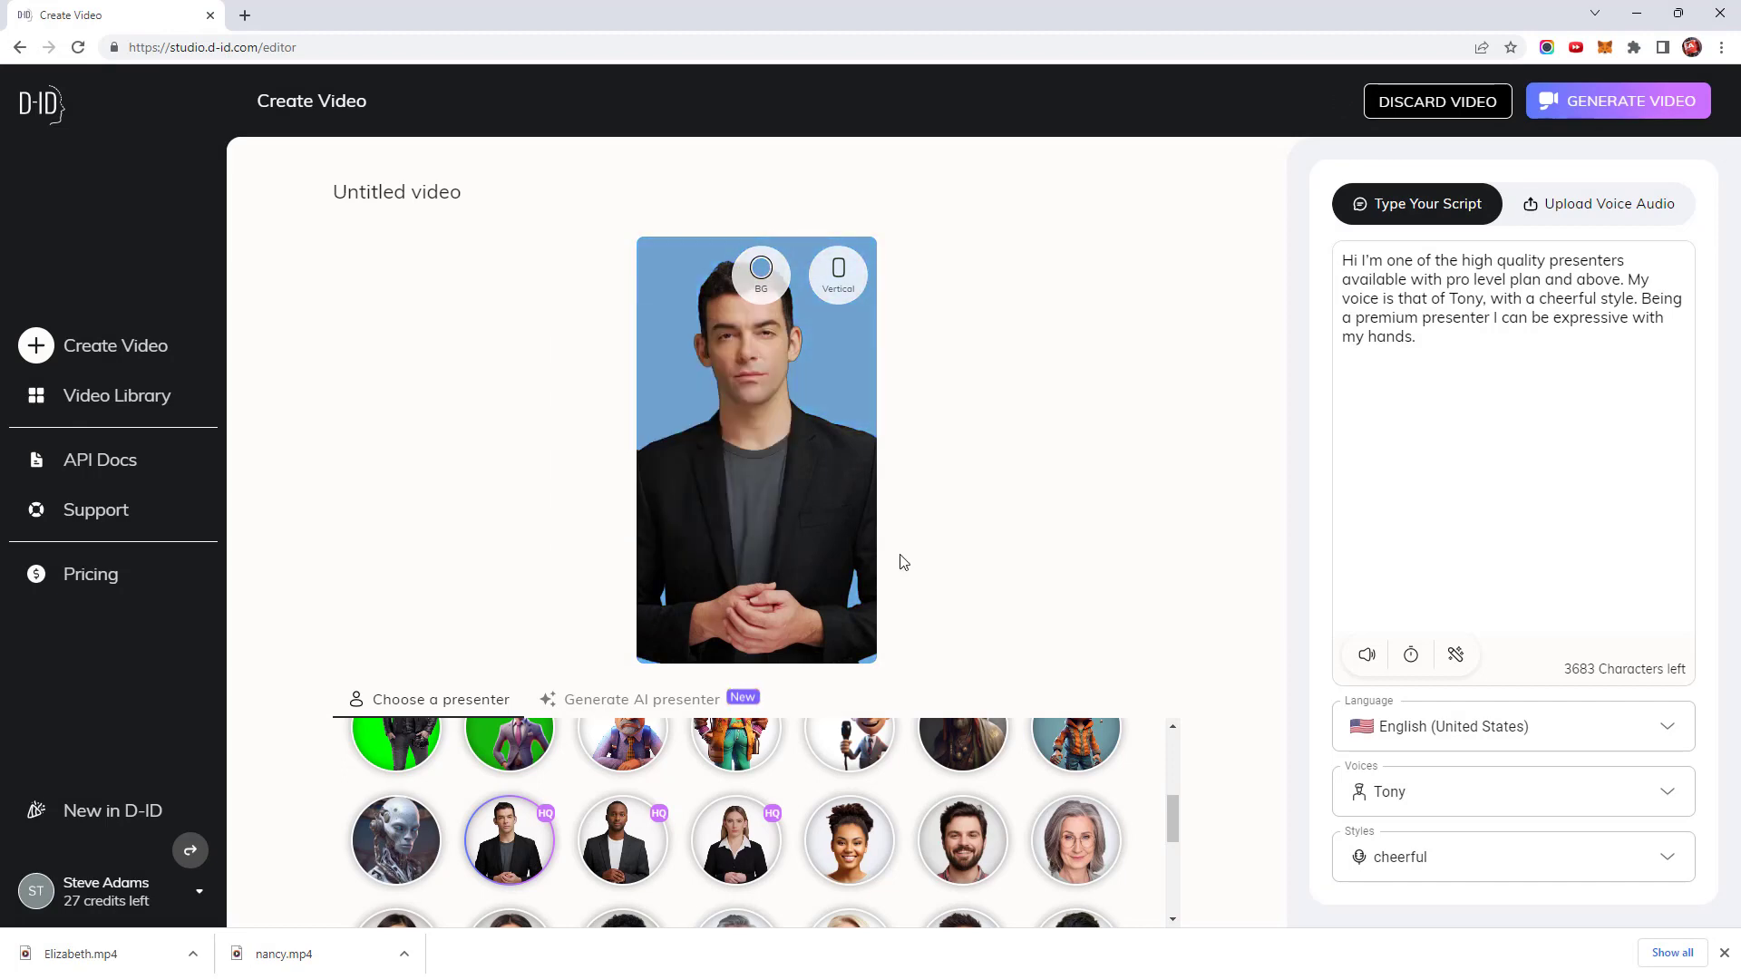
left_click(1598, 107)
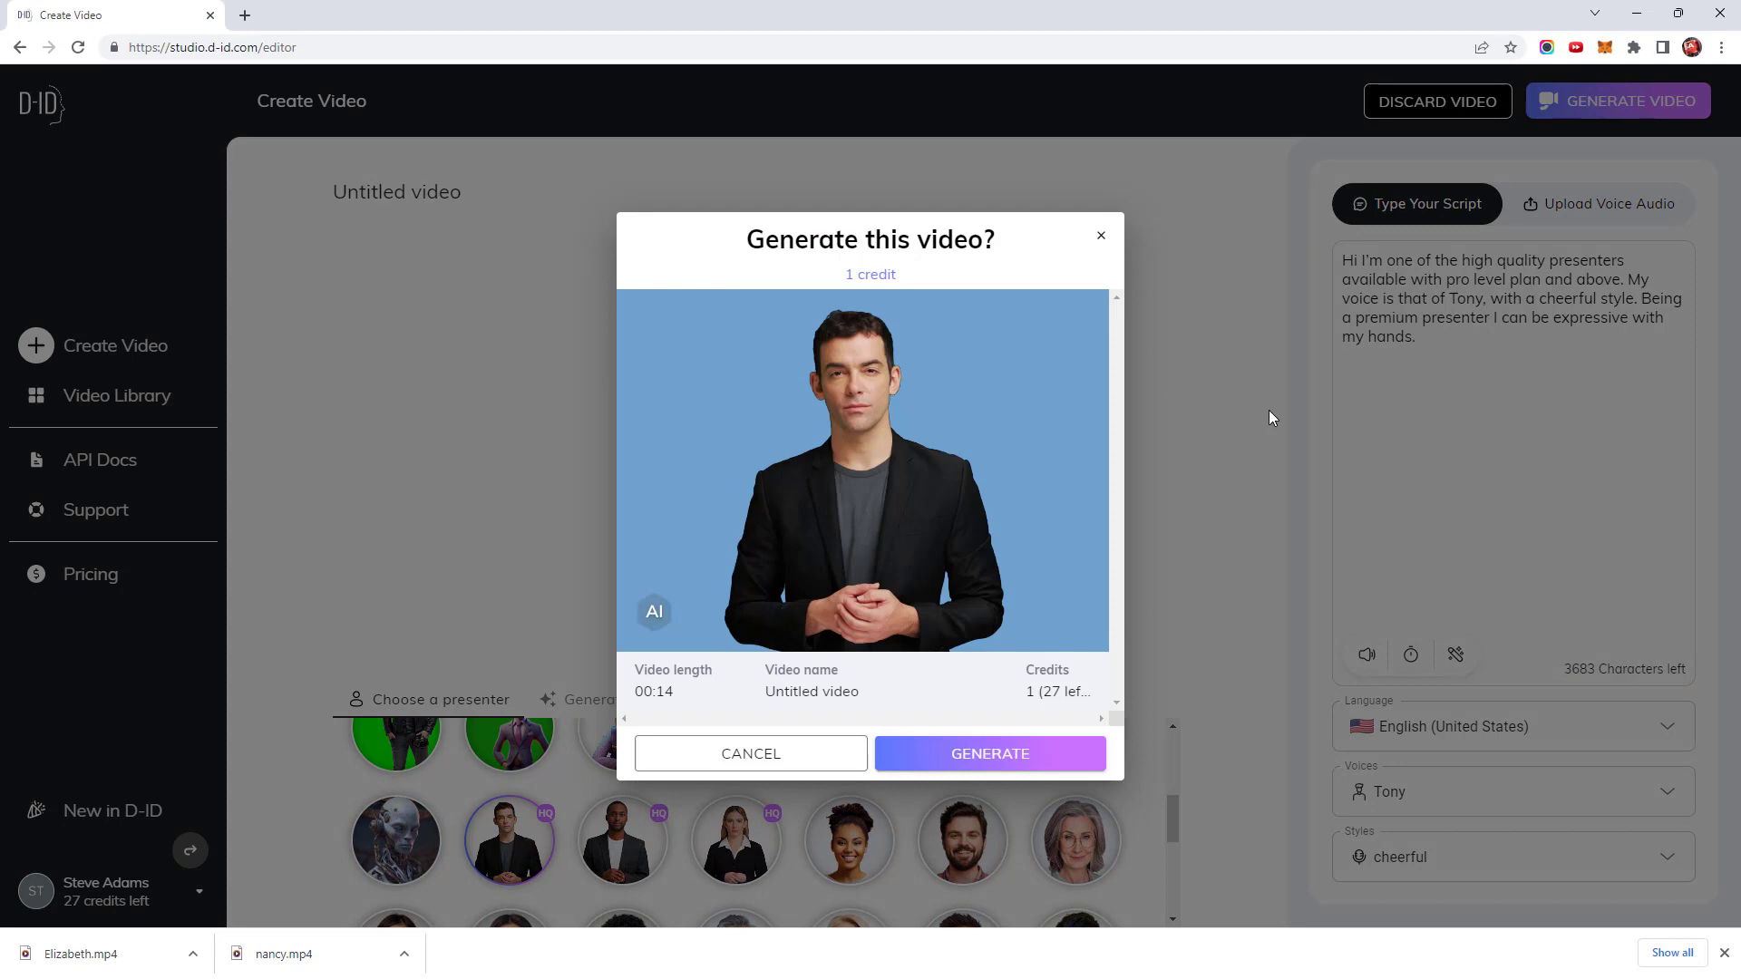
left_click(971, 756)
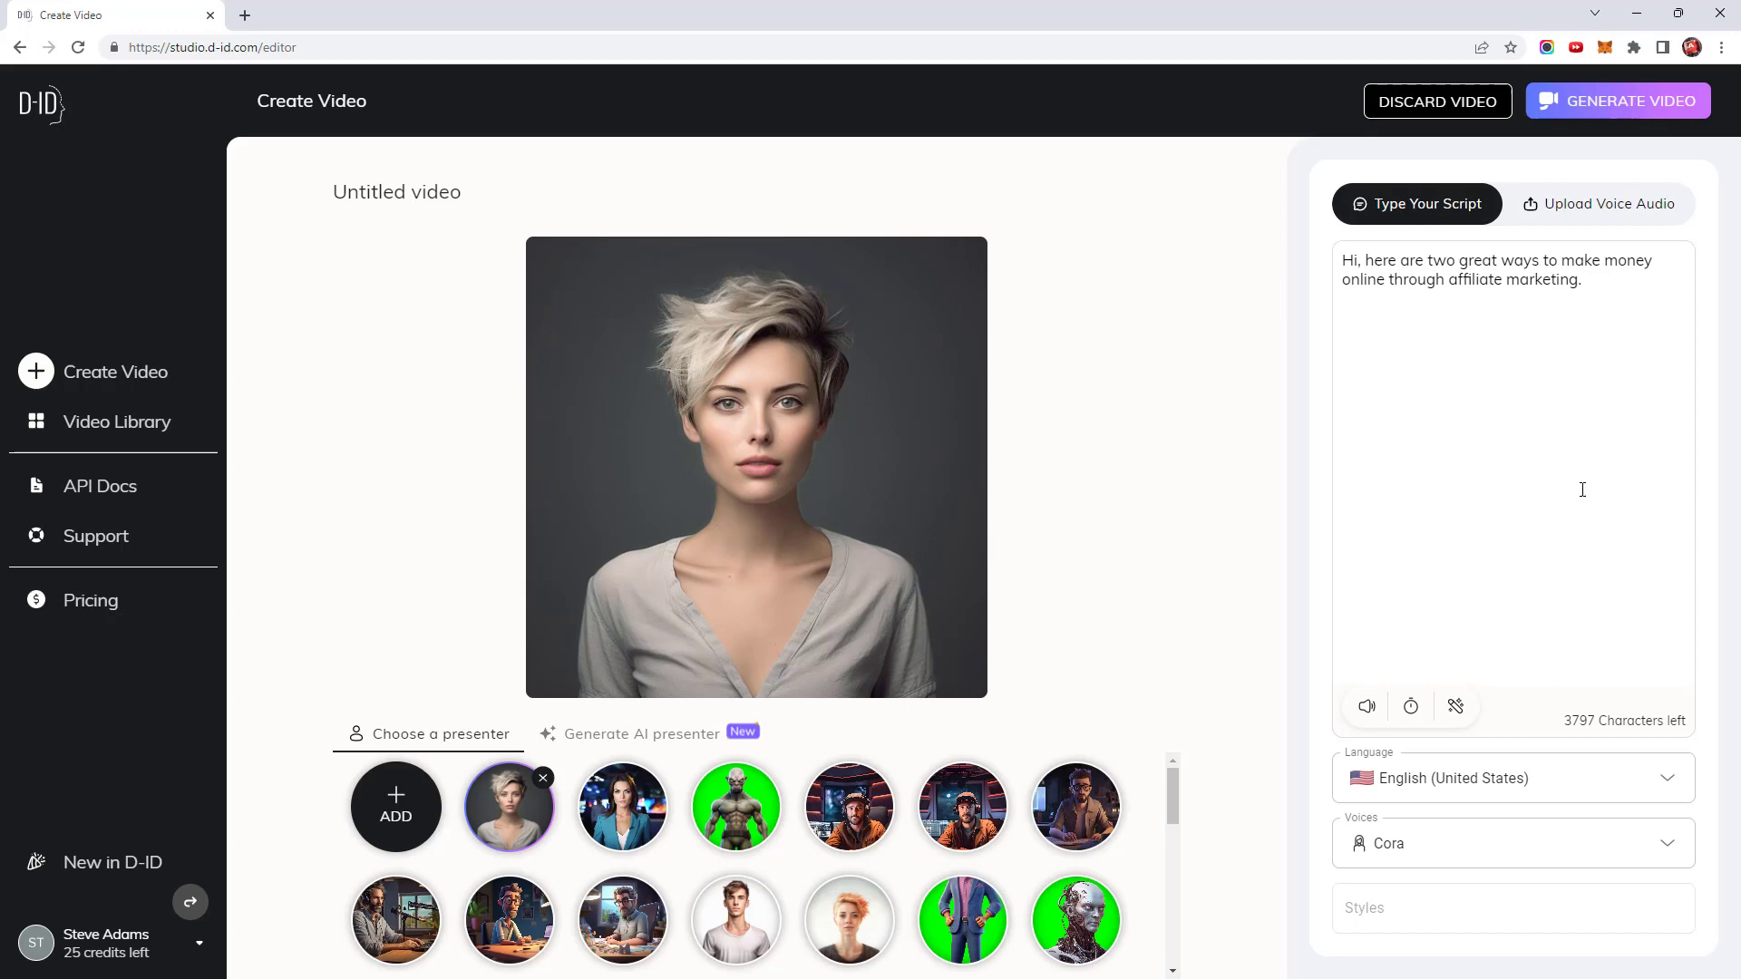
- Let AI extend the affiliate-marketing script, switch the voice to Jane, and preview it
left_click(1455, 707)
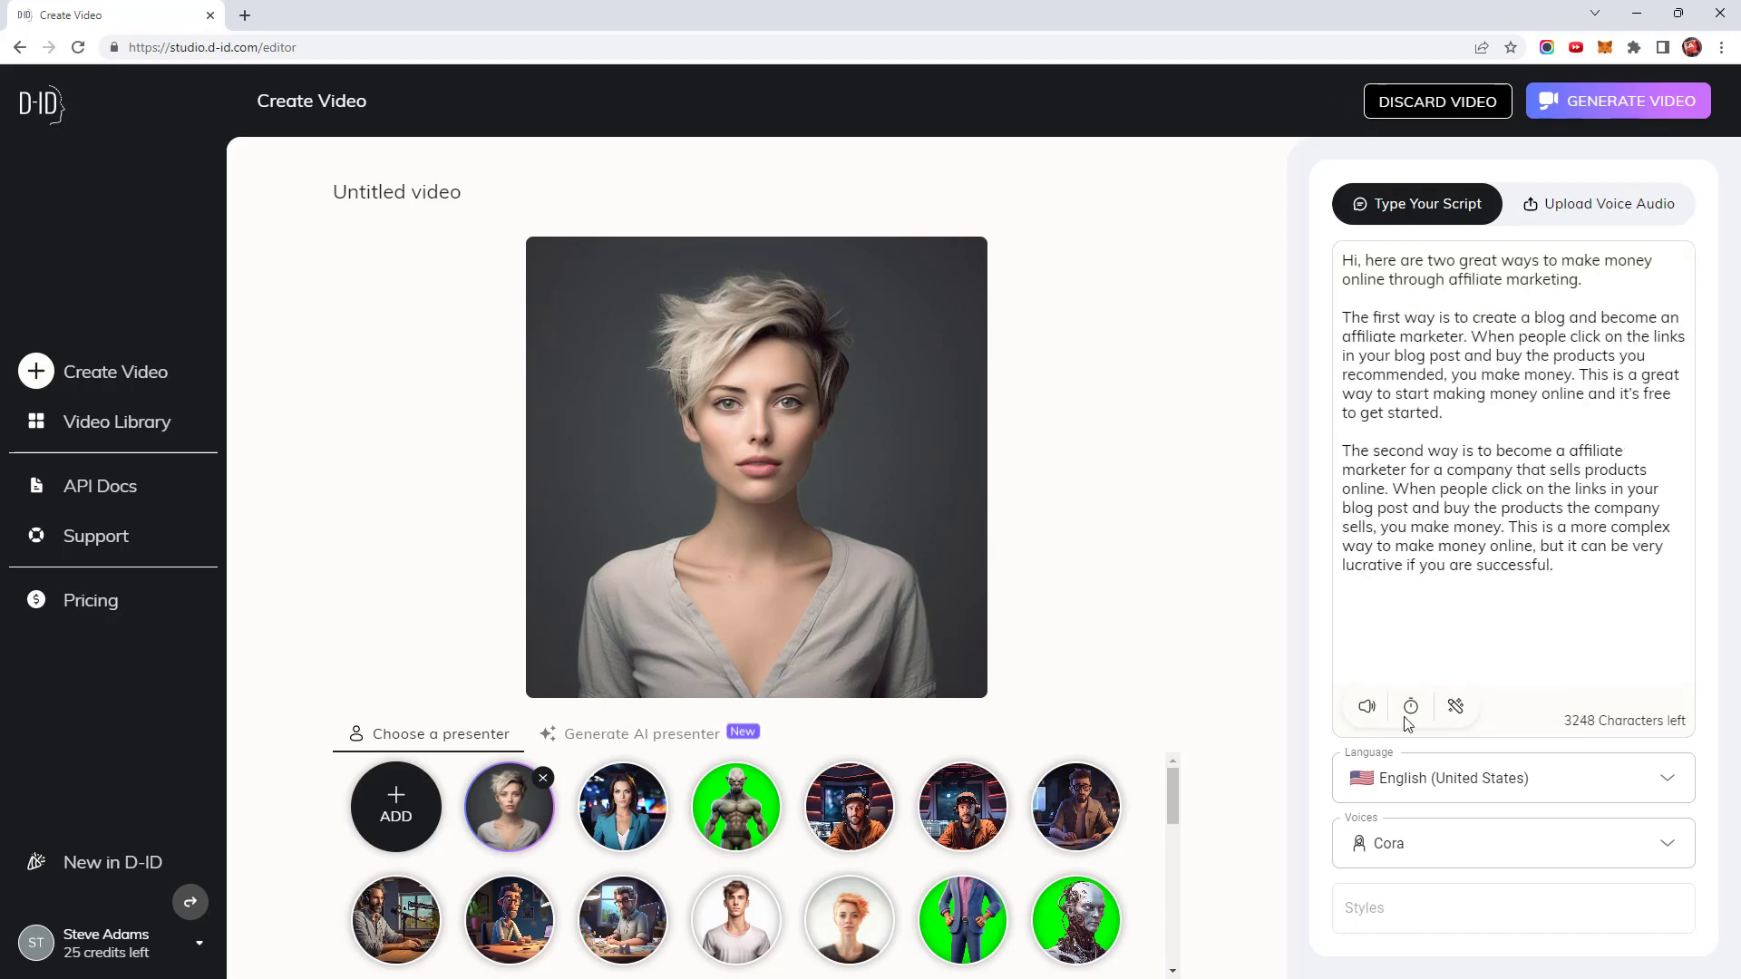
left_click(1668, 853)
scroll(1414, 689, "down", 1)
left_click(1401, 680)
left_click(1369, 706)
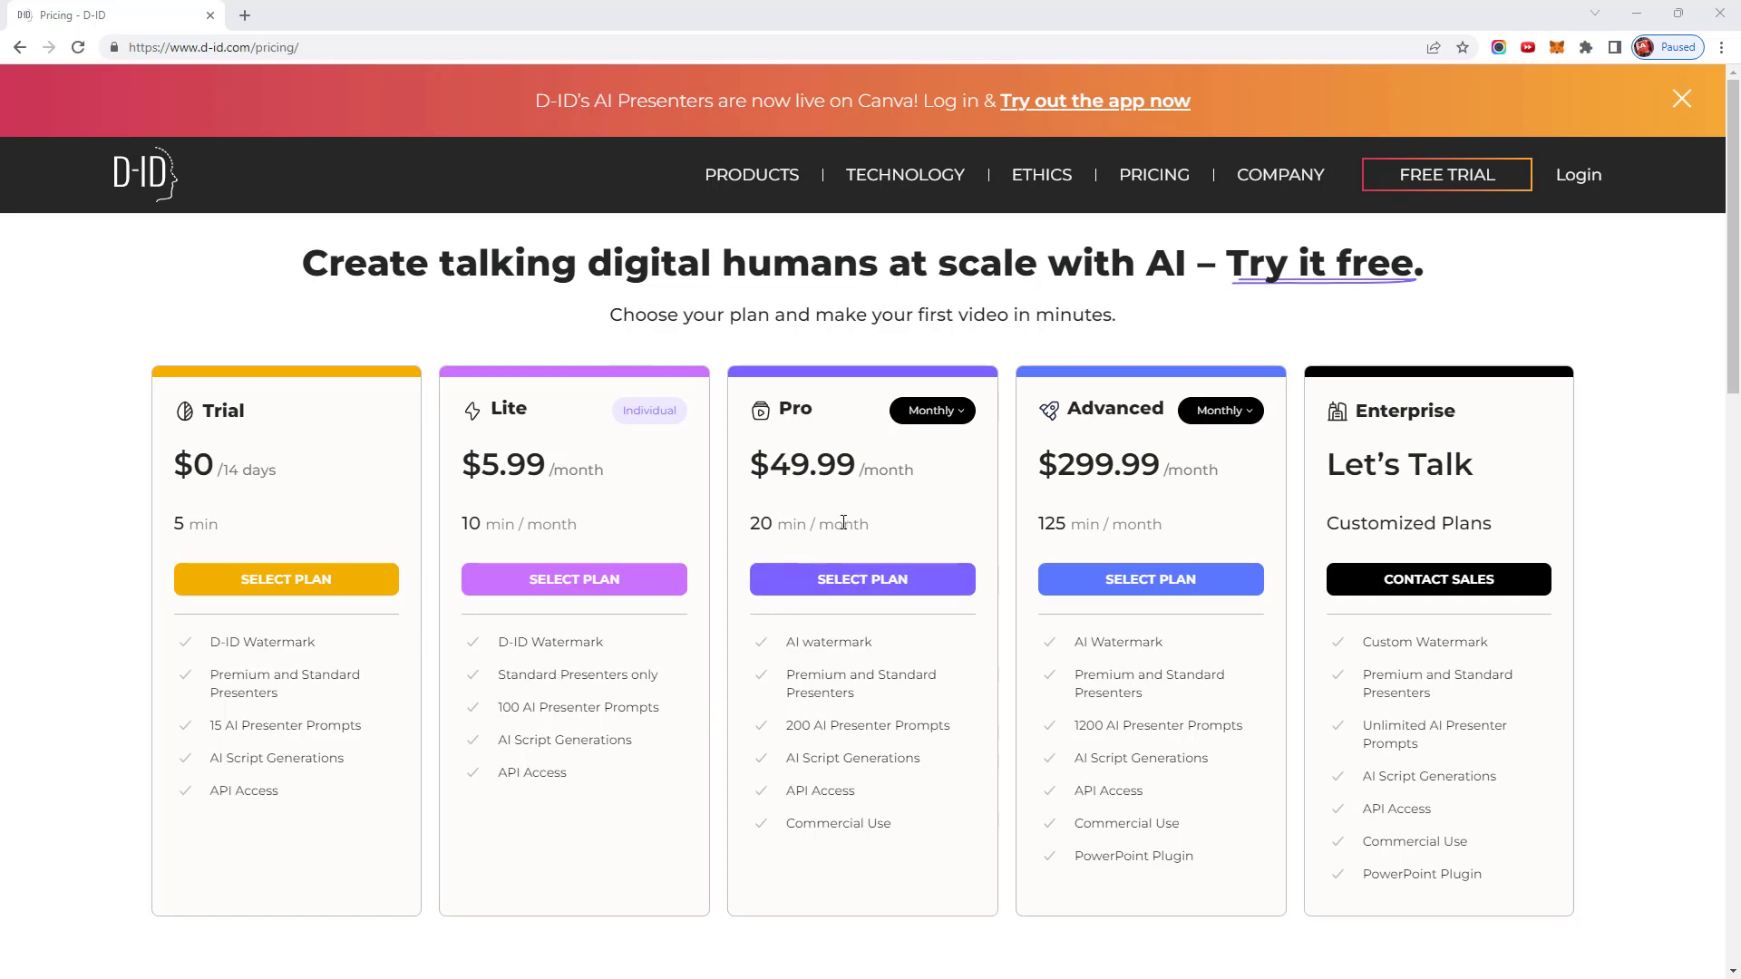
- Toggle the Pro plan's billing to Annually ($39.99), then back to Monthly ($49.99)
left_click(953, 417)
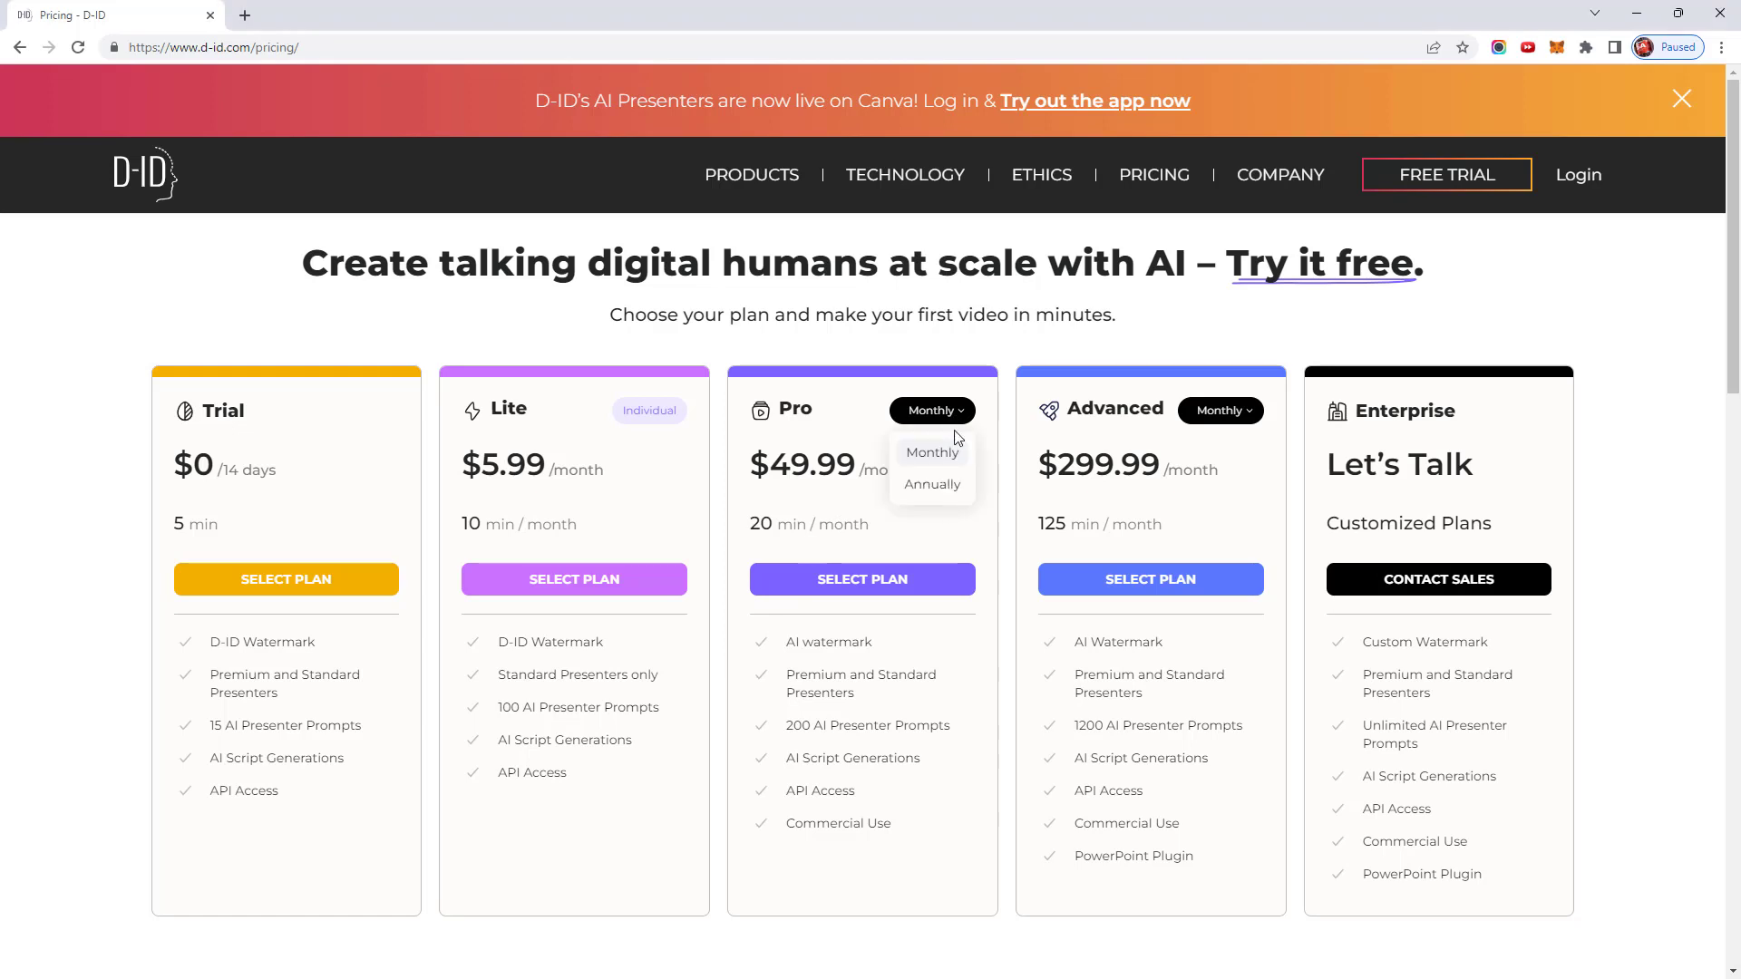
left_click(940, 486)
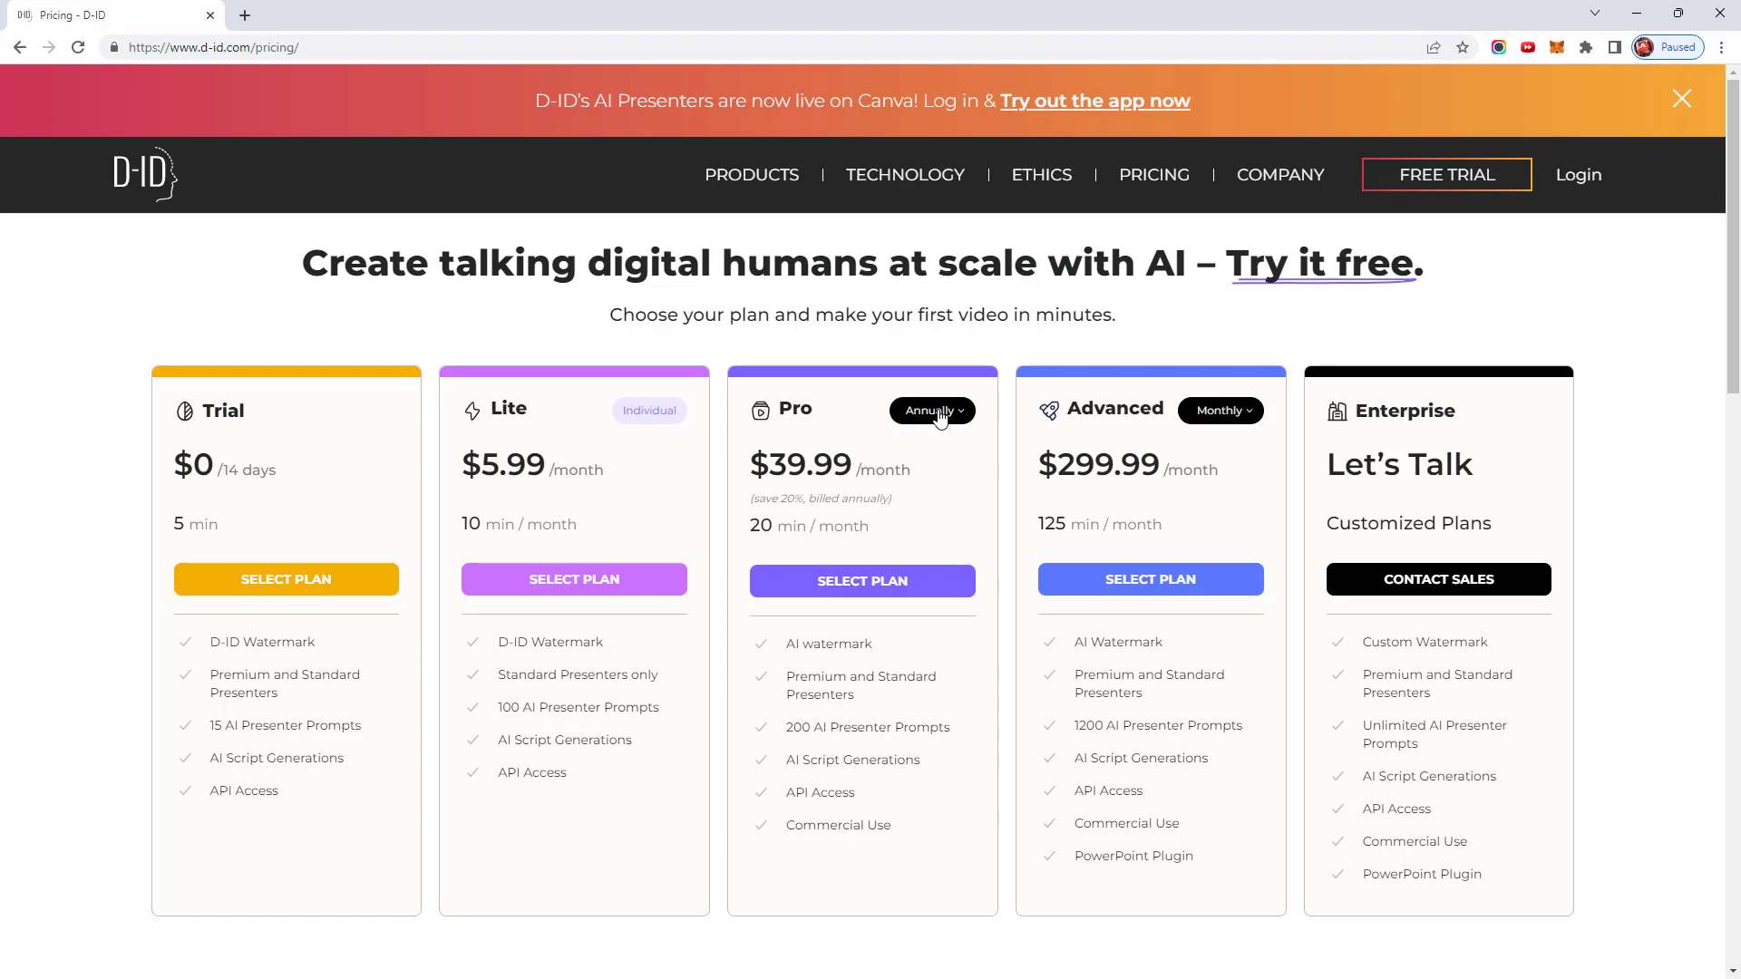
left_click(939, 414)
left_click(942, 469)
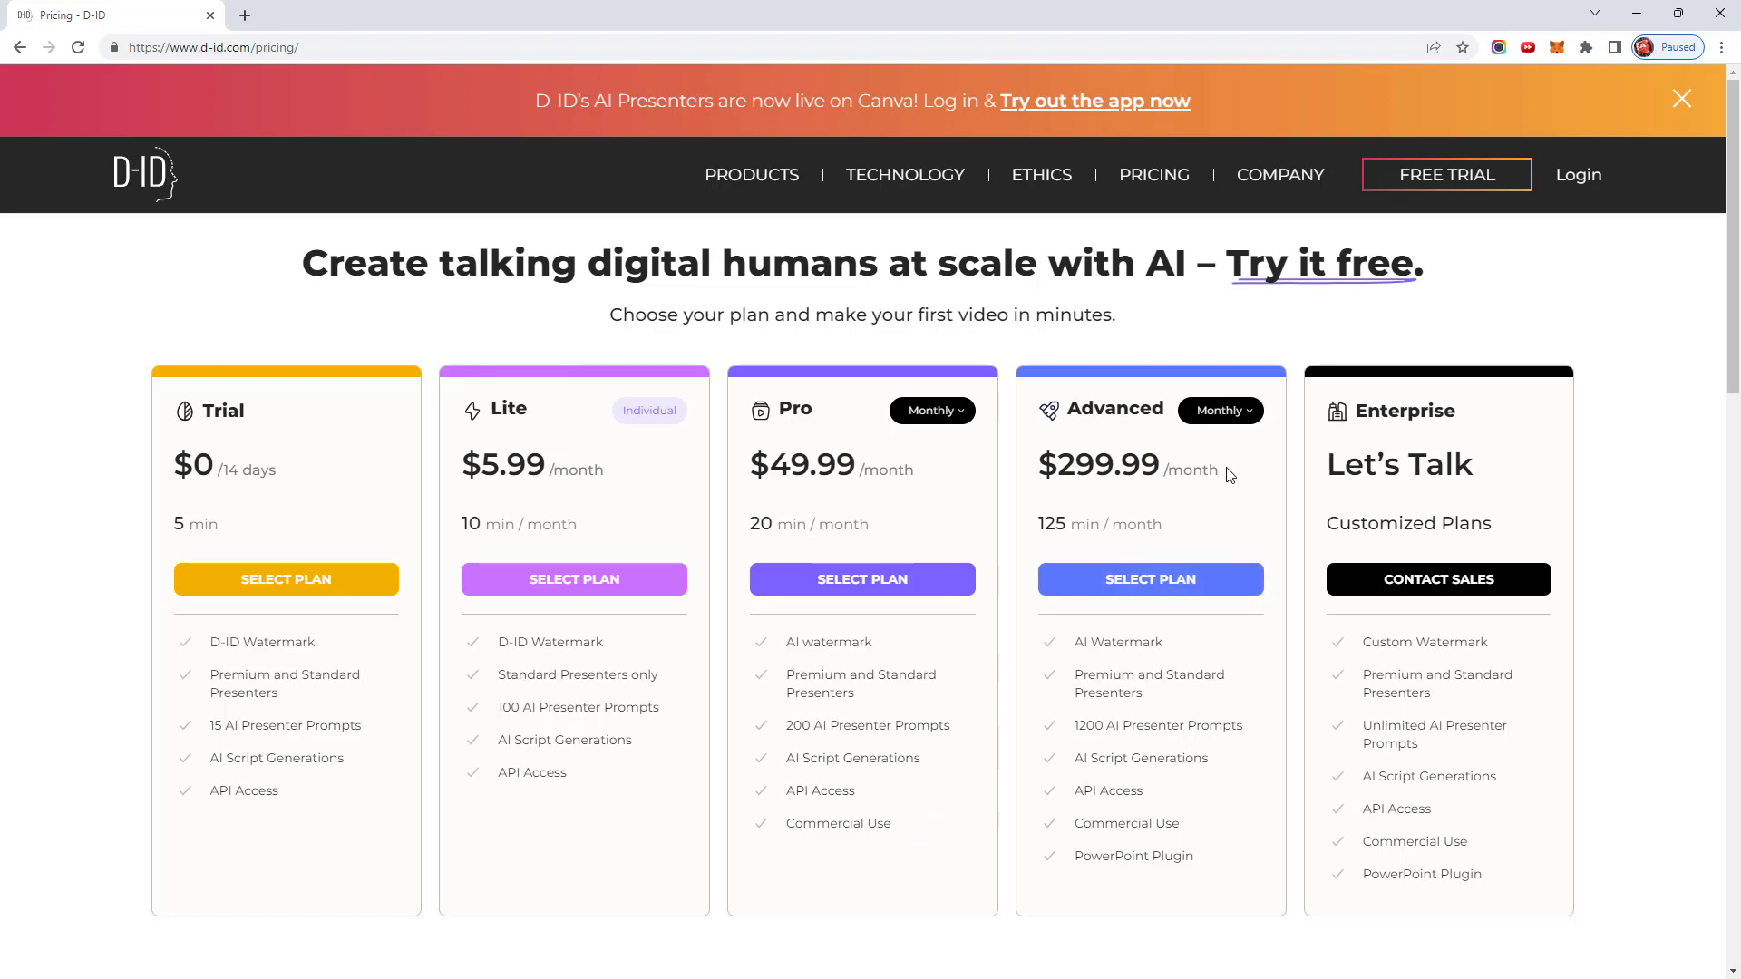
left_click(1238, 415)
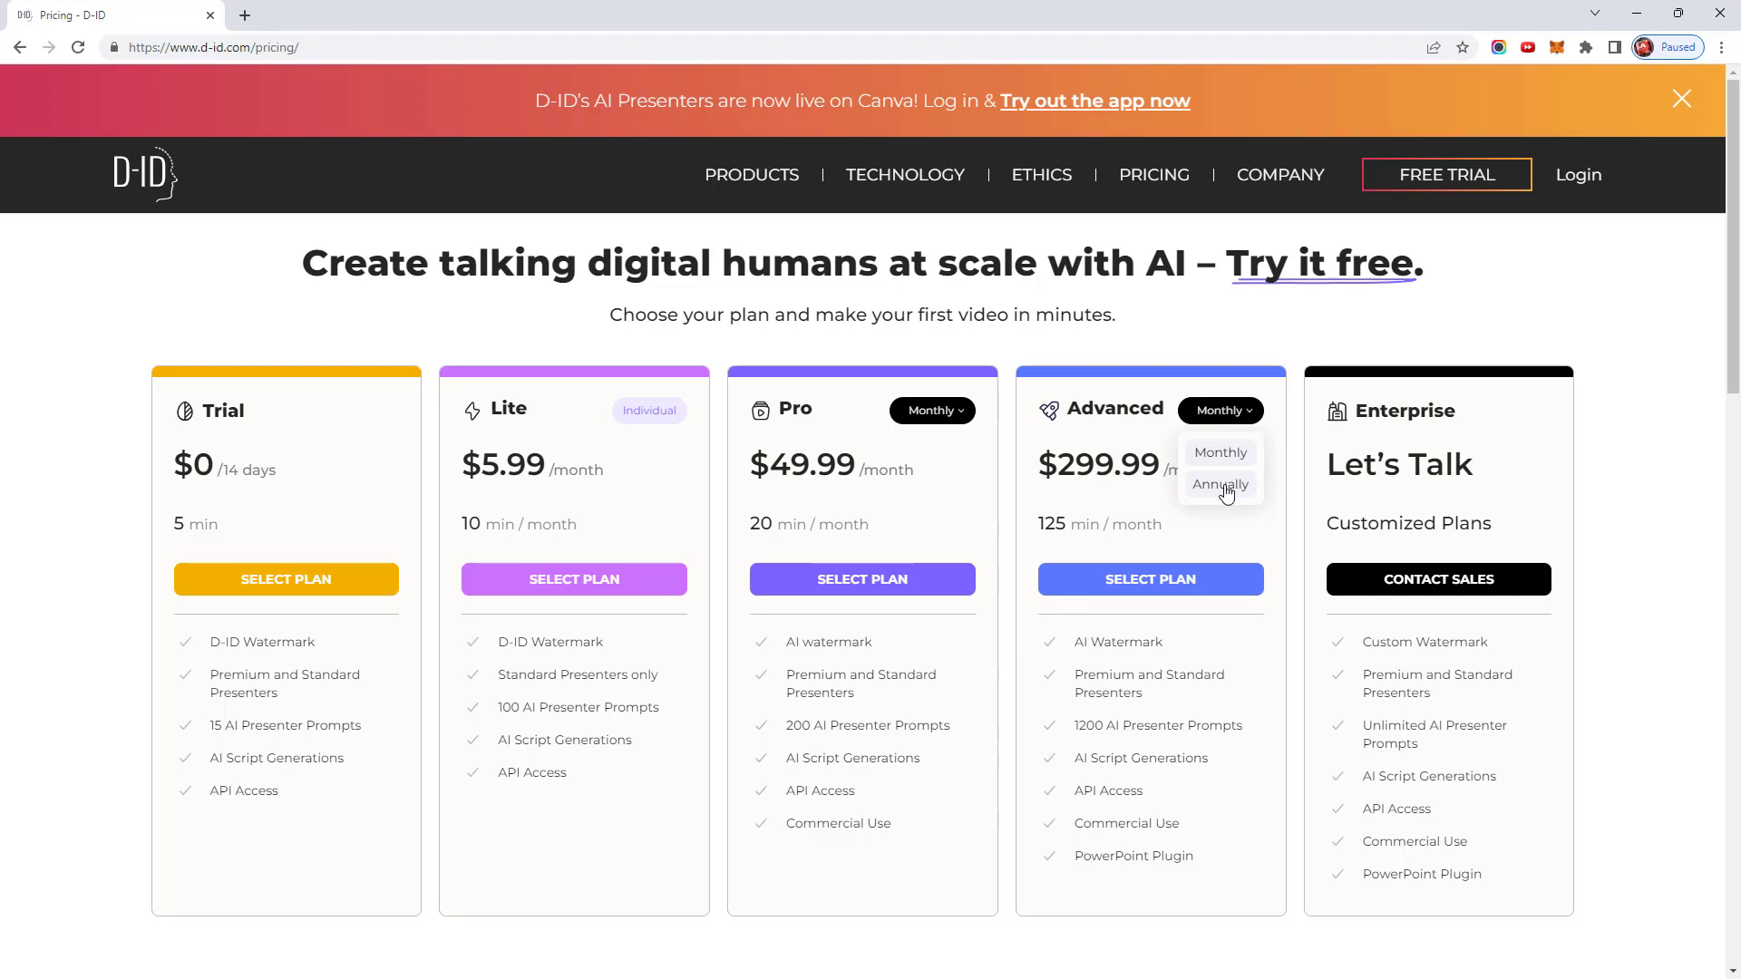
left_click(1225, 486)
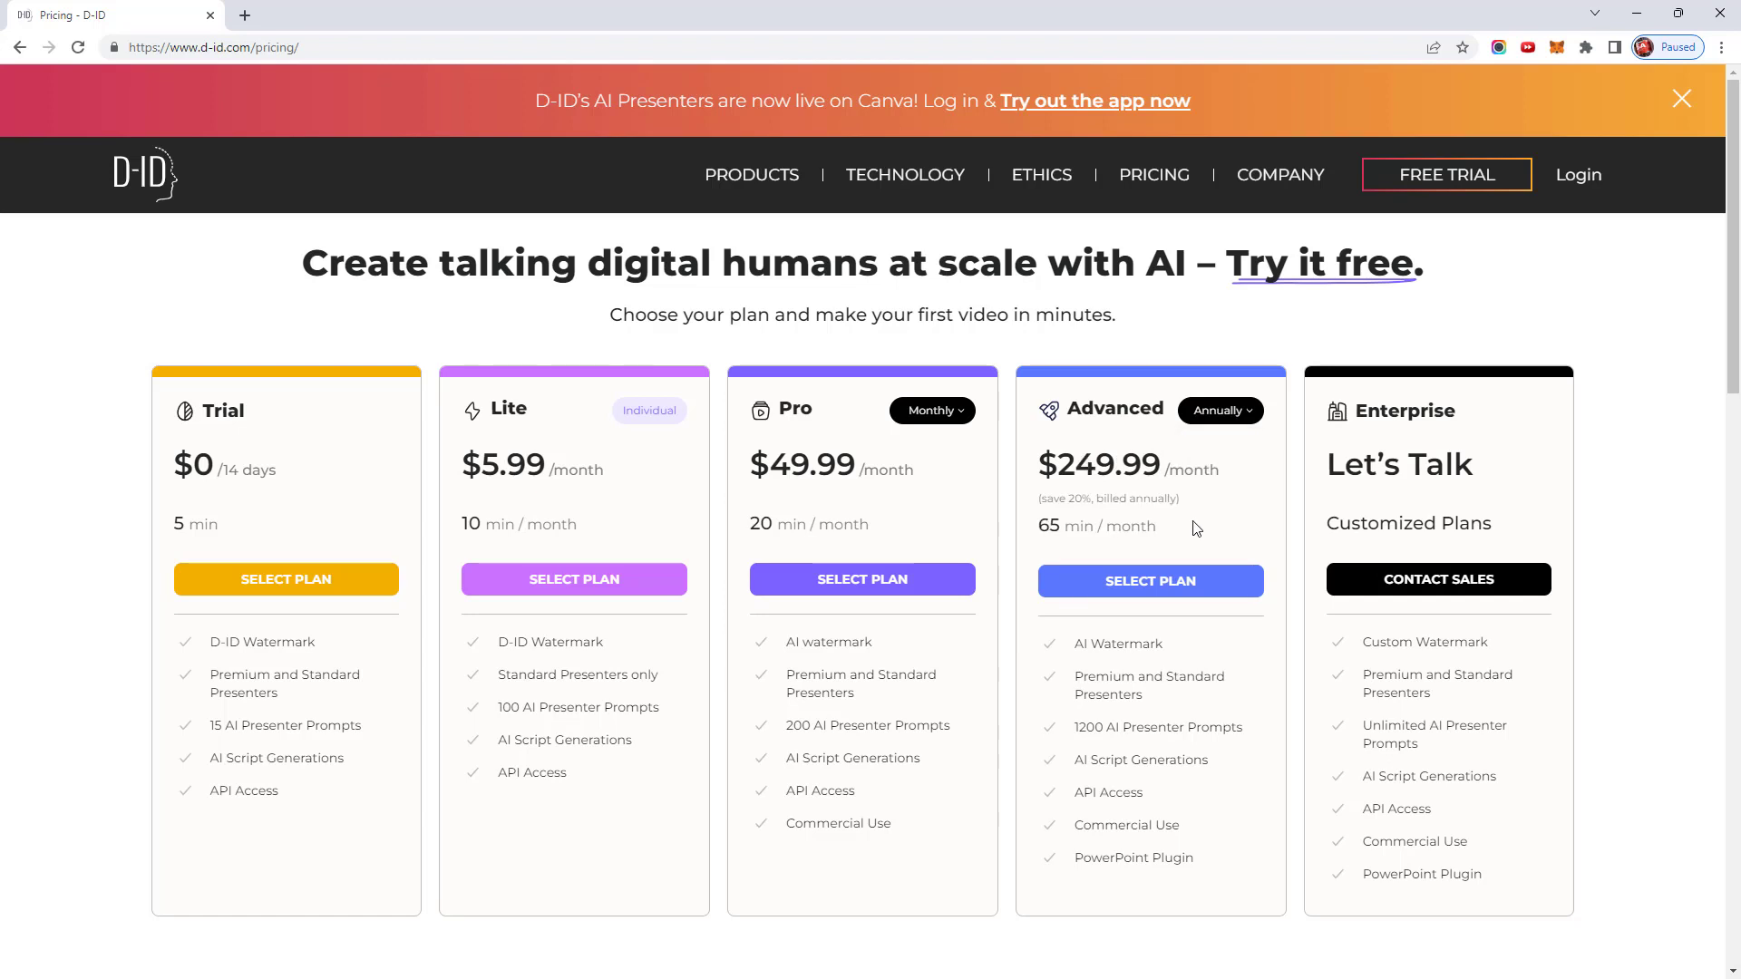
left_click(1229, 412)
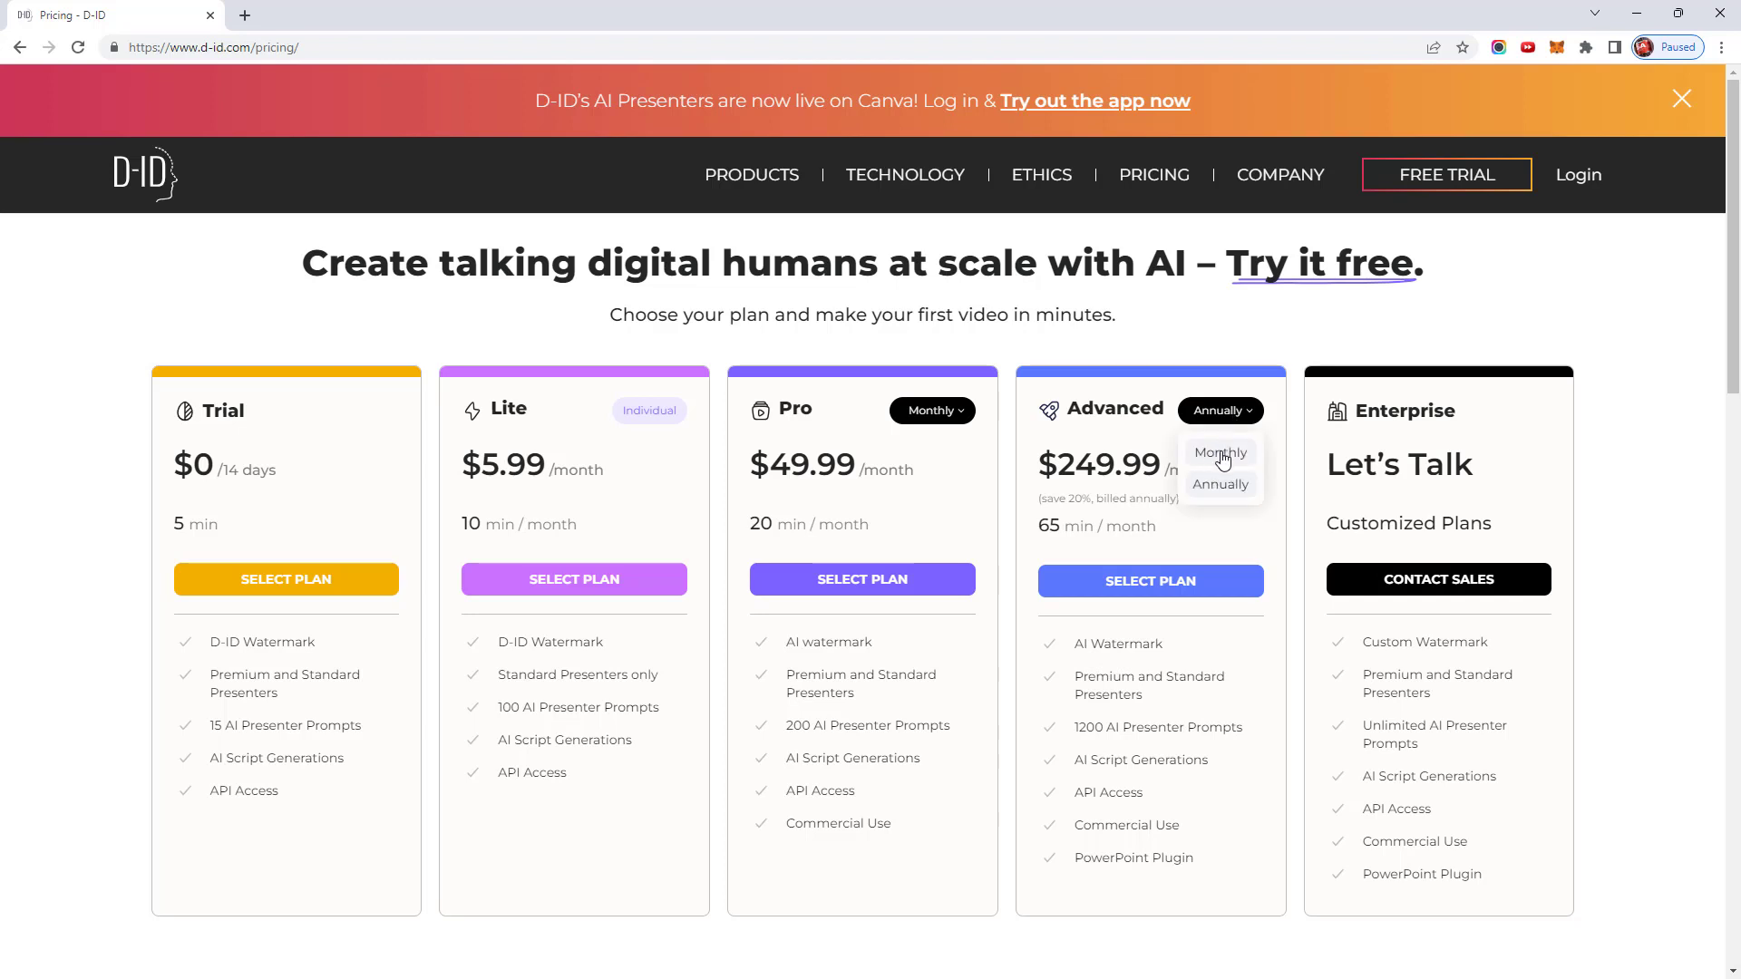
left_click(1219, 464)
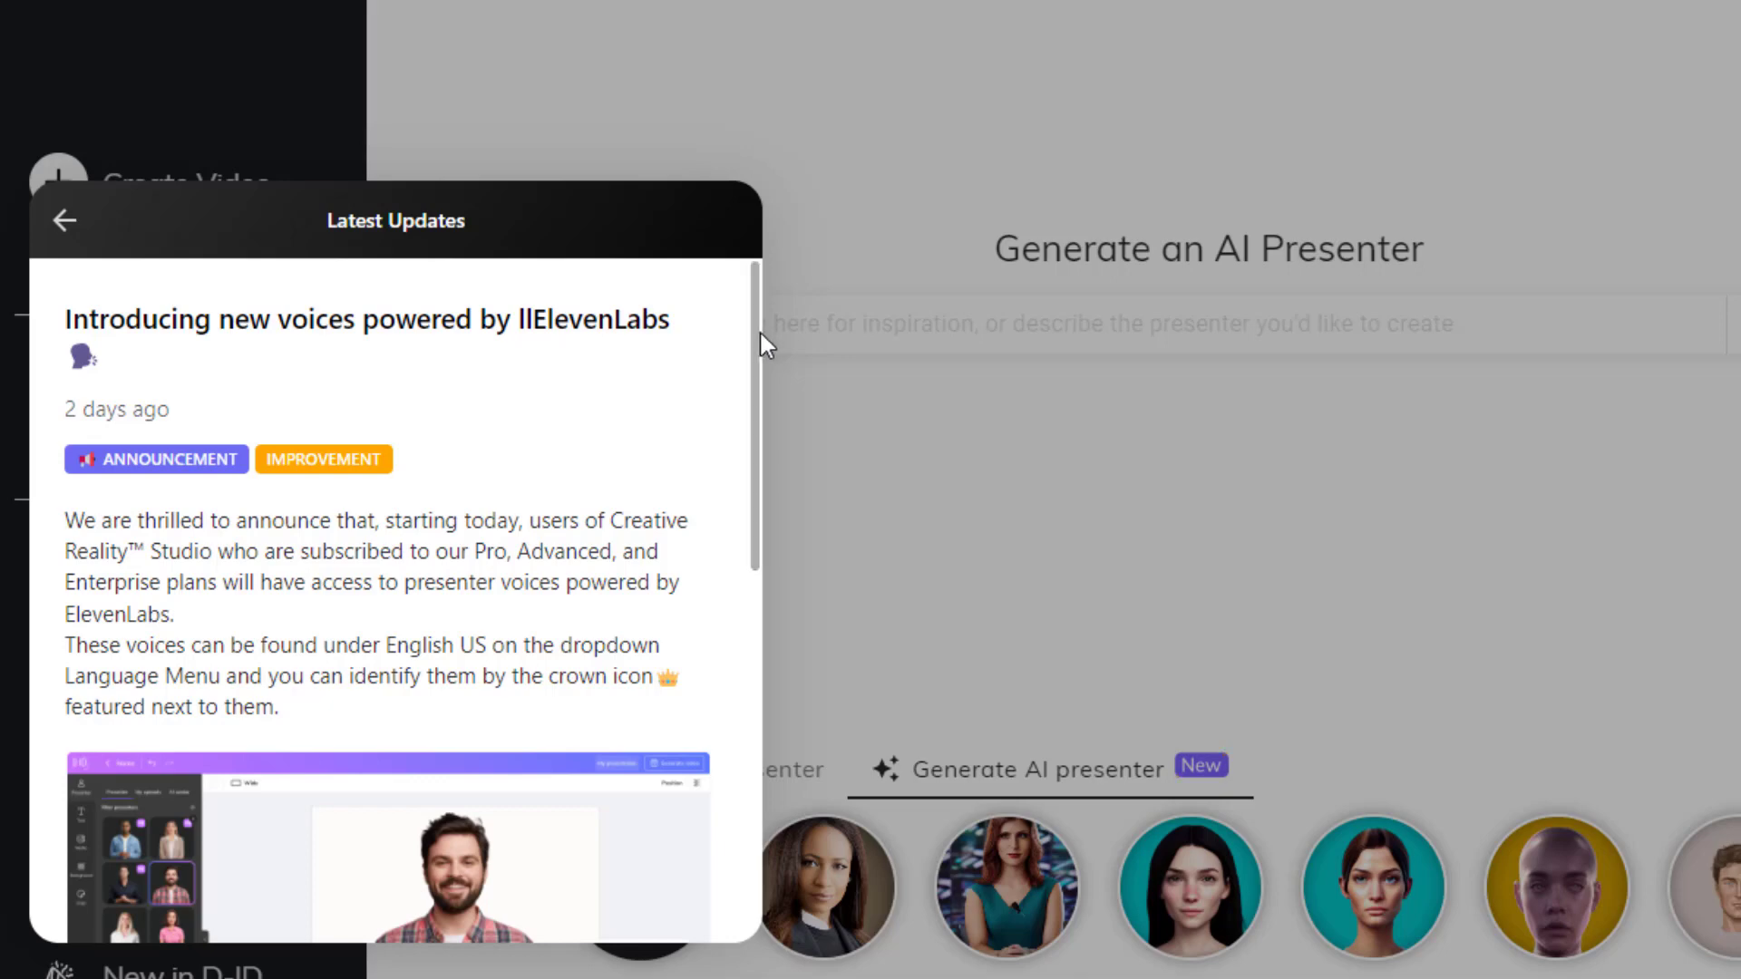
- Scroll through the Latest Updates announcement about new ElevenLabs voices for paid plans
left_click_drag(760, 334, 768, 578)
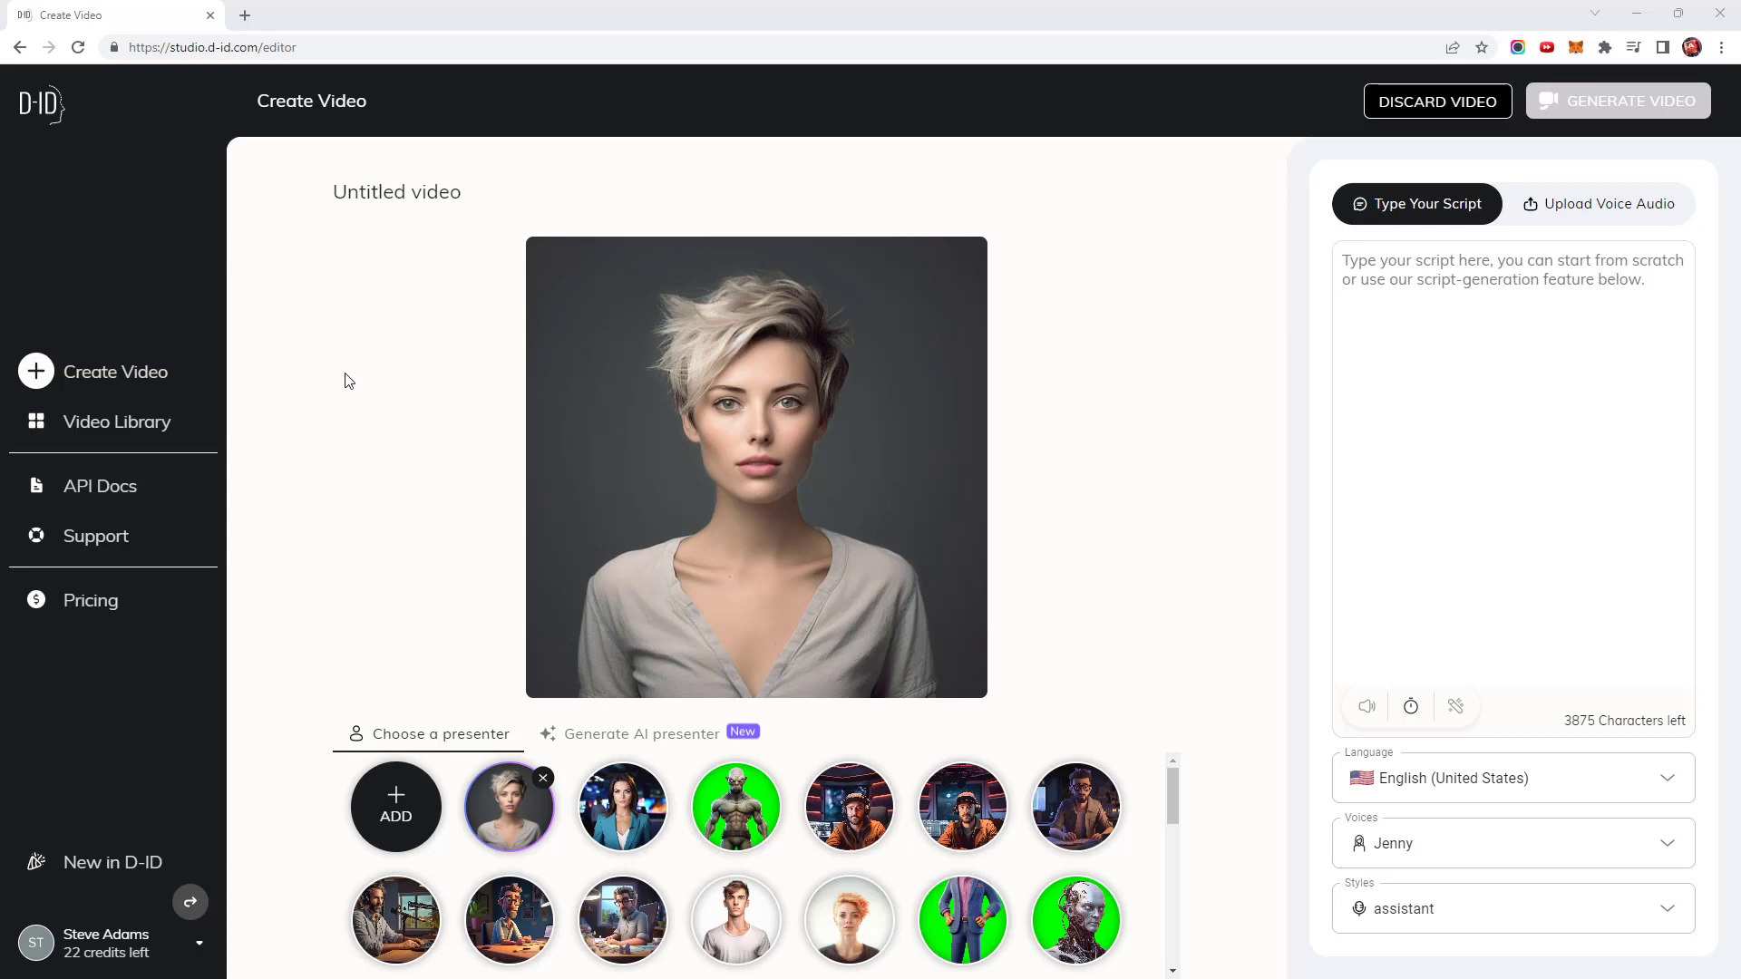
- Upload the cartoon entrepreneur image as a new presenter
left_click(400, 806)
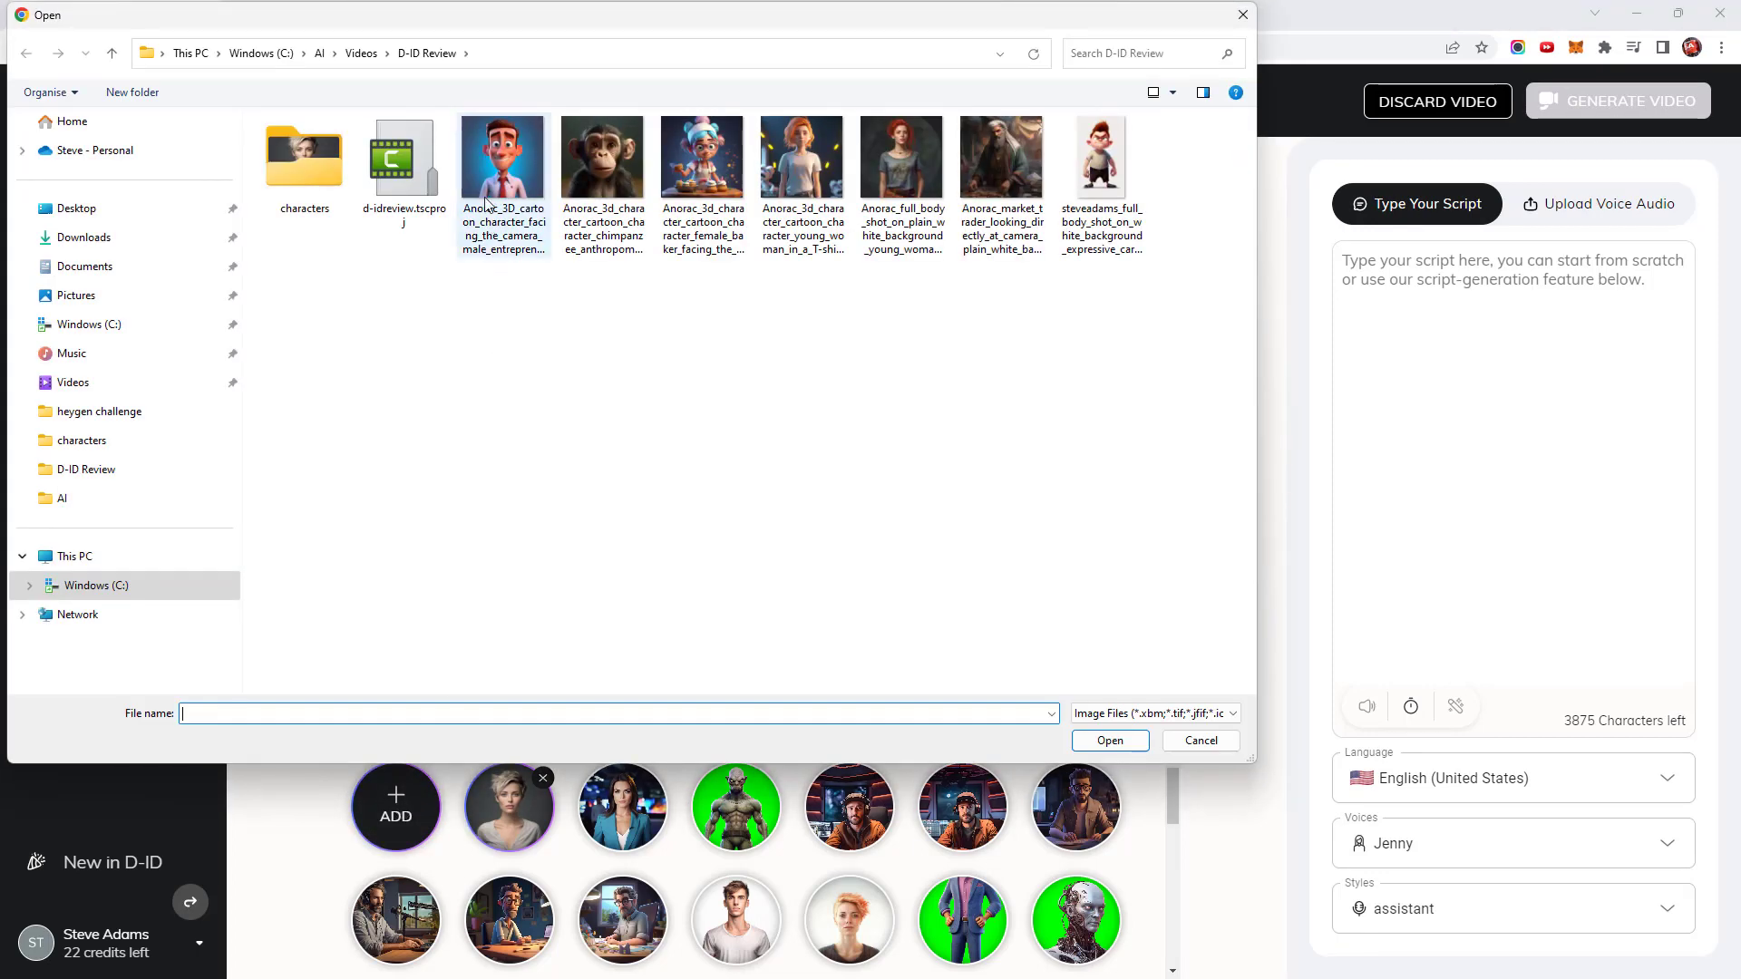
left_click(487, 203)
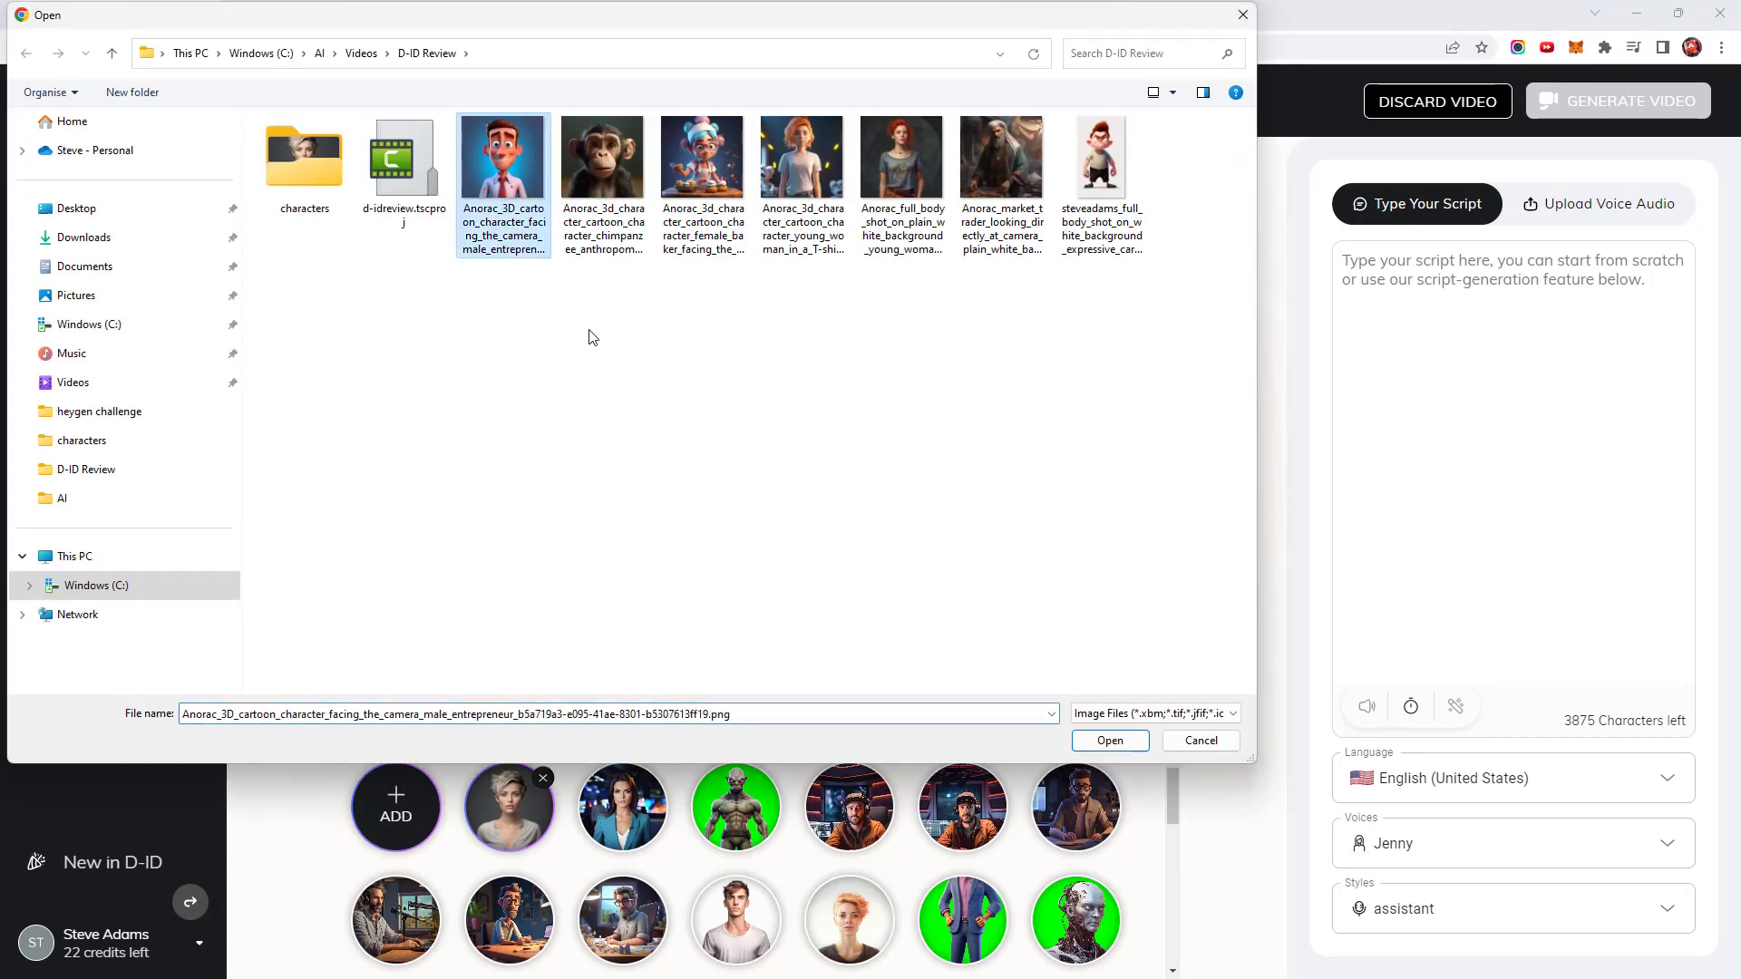
left_click(1101, 738)
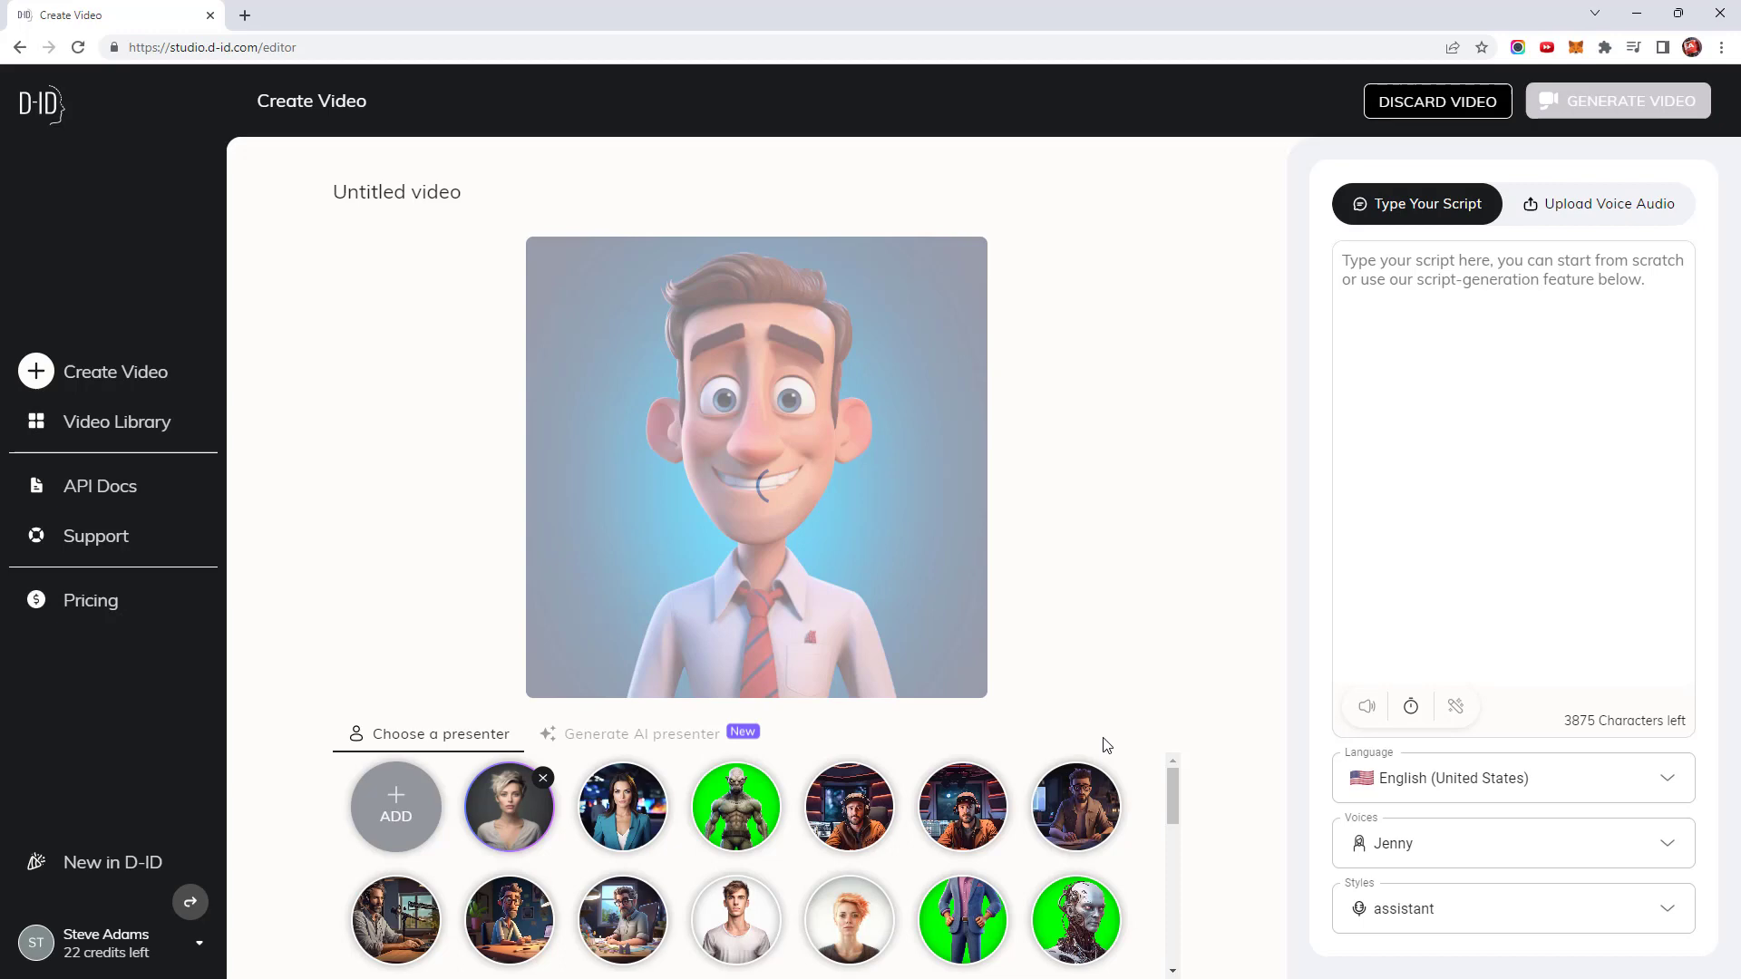
- Try uploading another image as presenter, which is rejected for having no detectable face
left_click(391, 797)
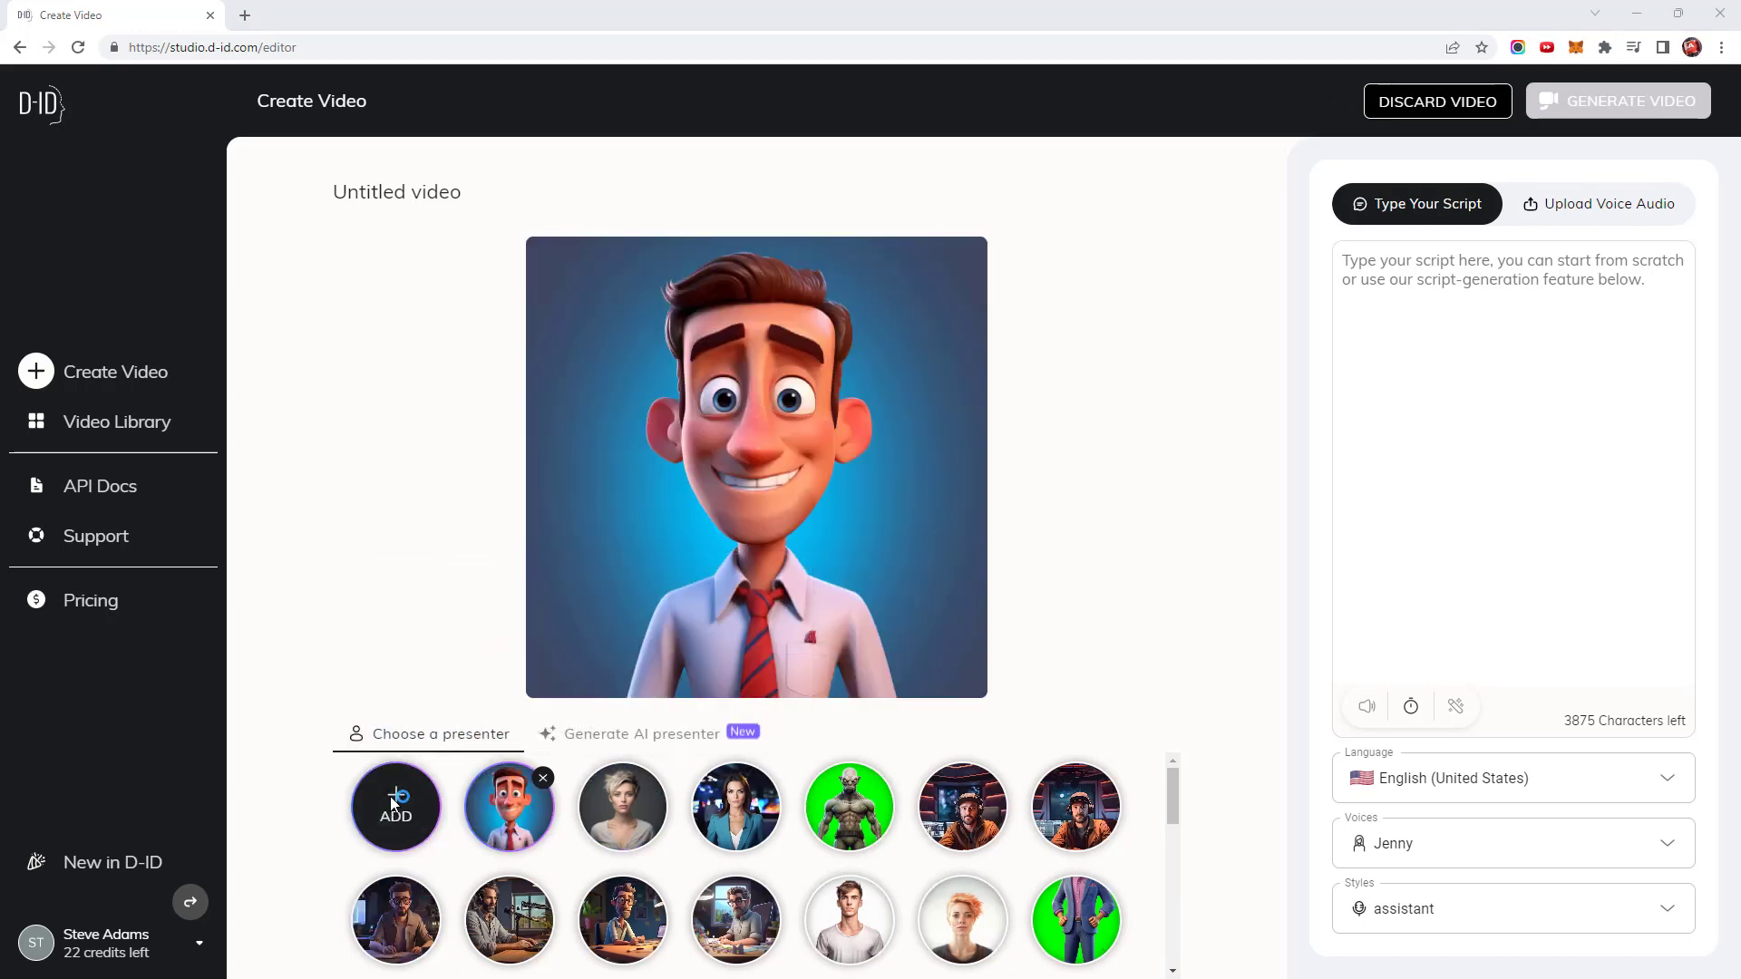
left_click(602, 182)
left_click(1098, 749)
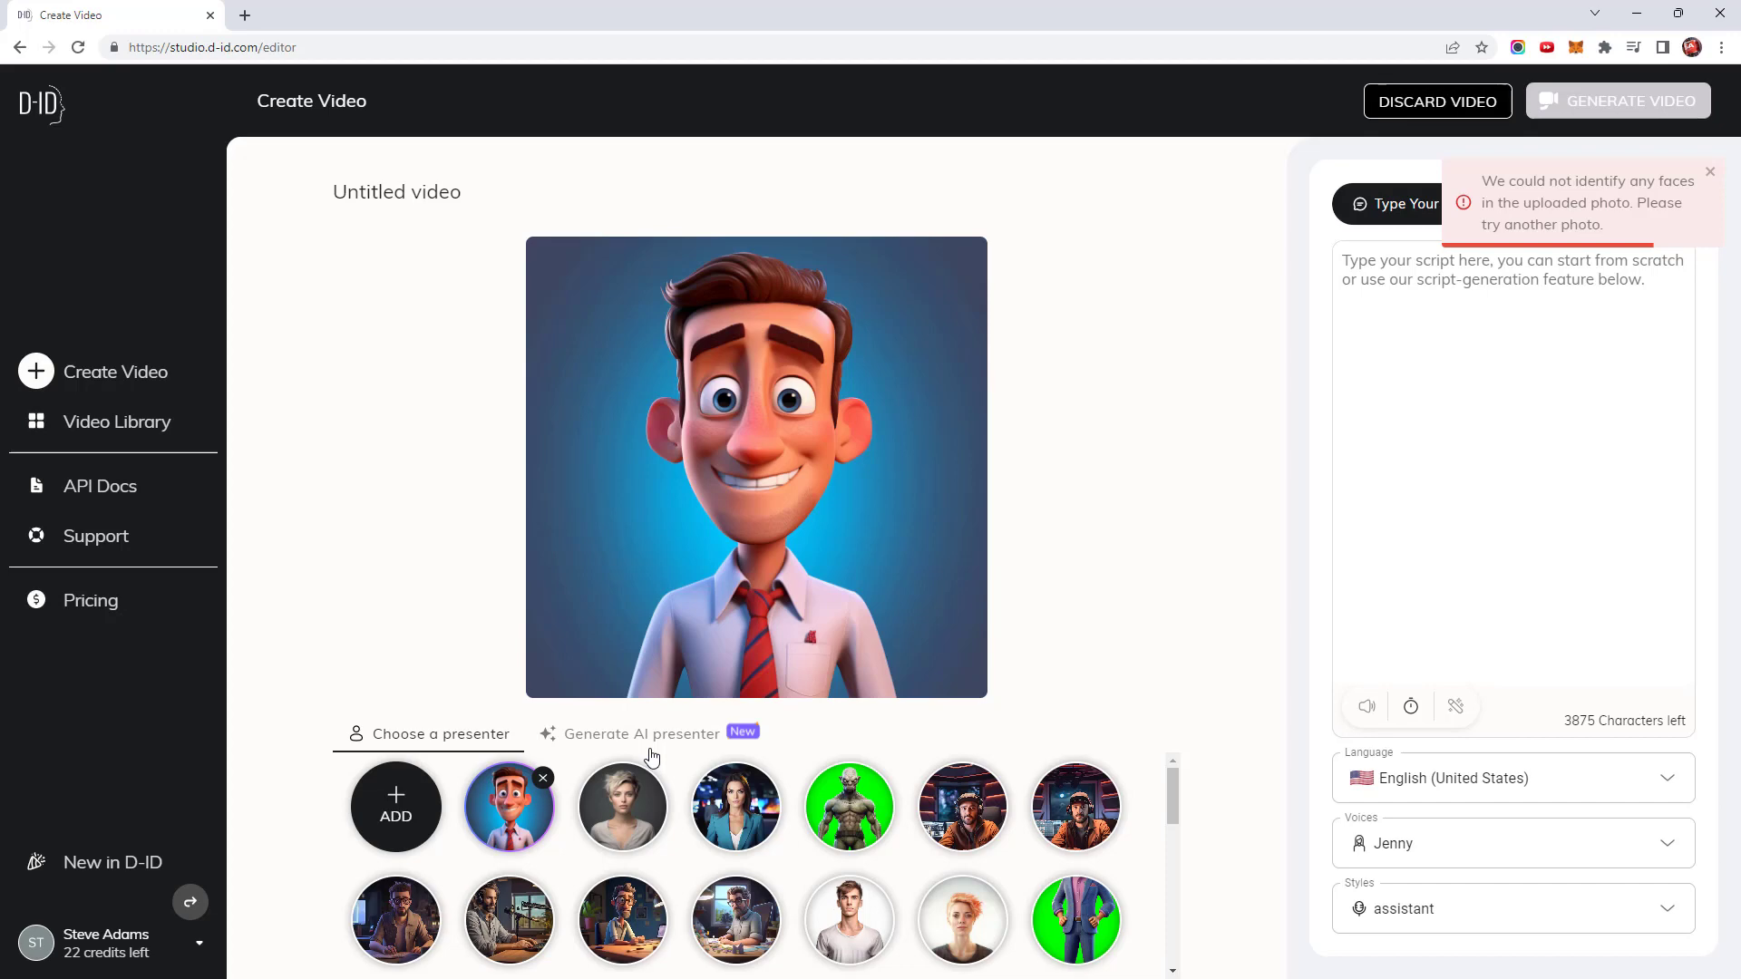
- Upload the baker and young-woman cartoon images as new presenters
left_click(395, 806)
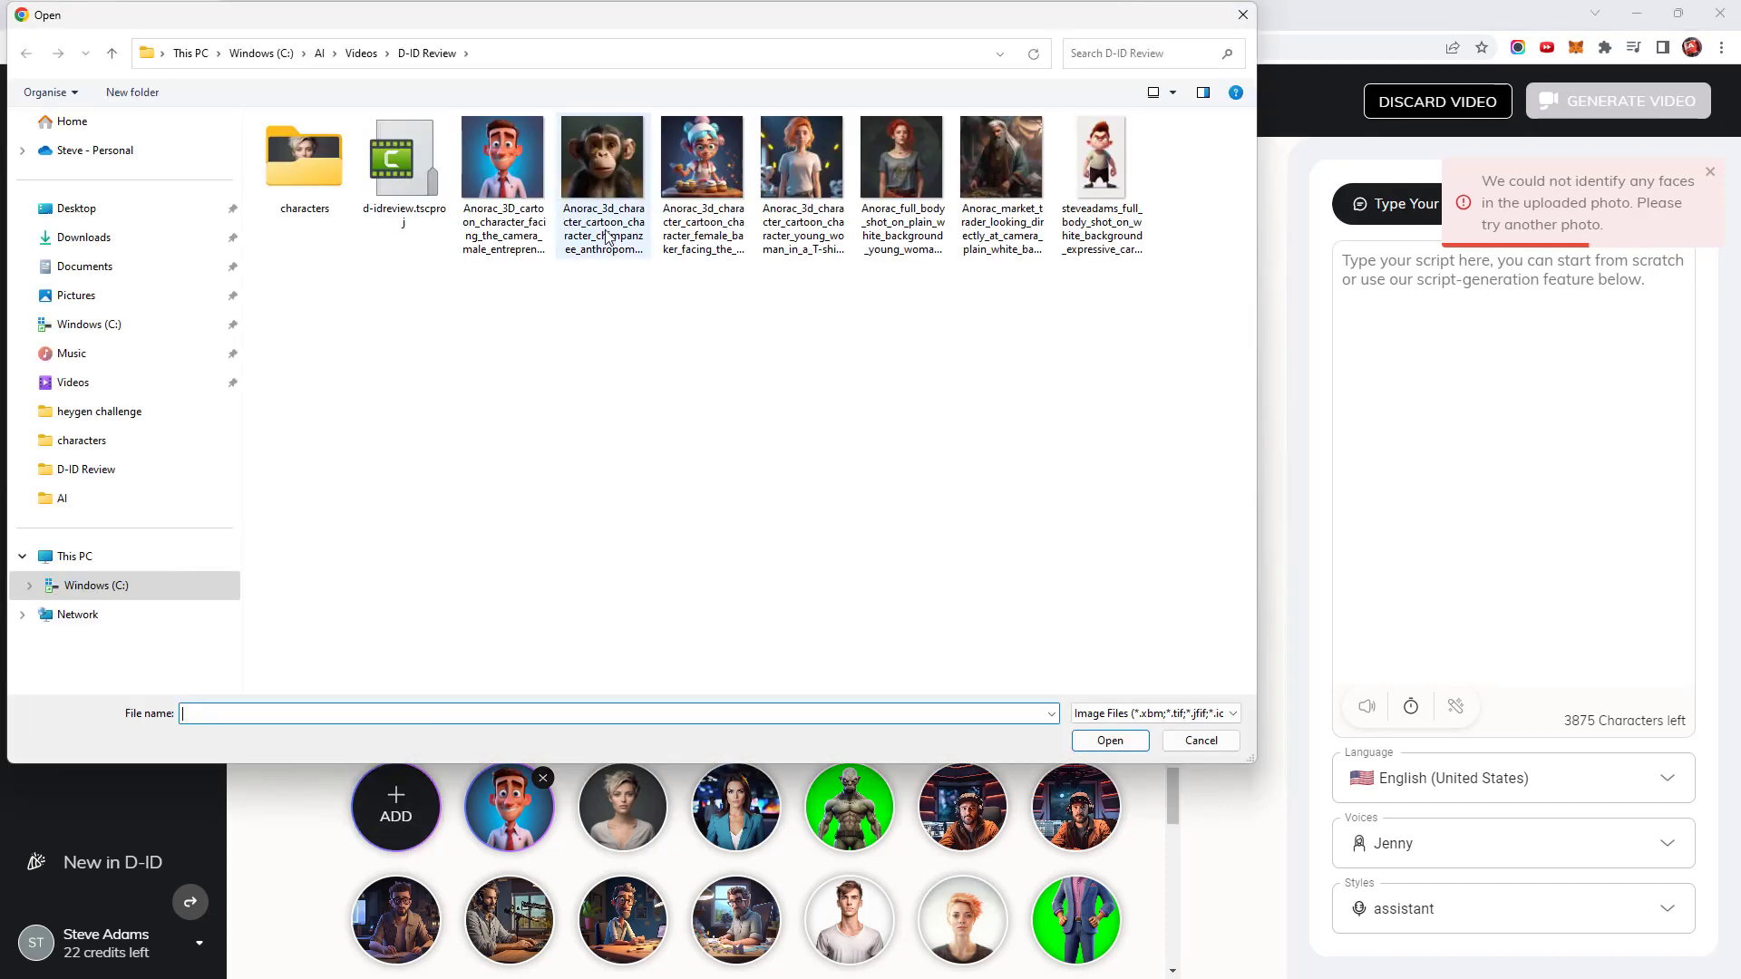
left_click(704, 181)
left_click(1101, 744)
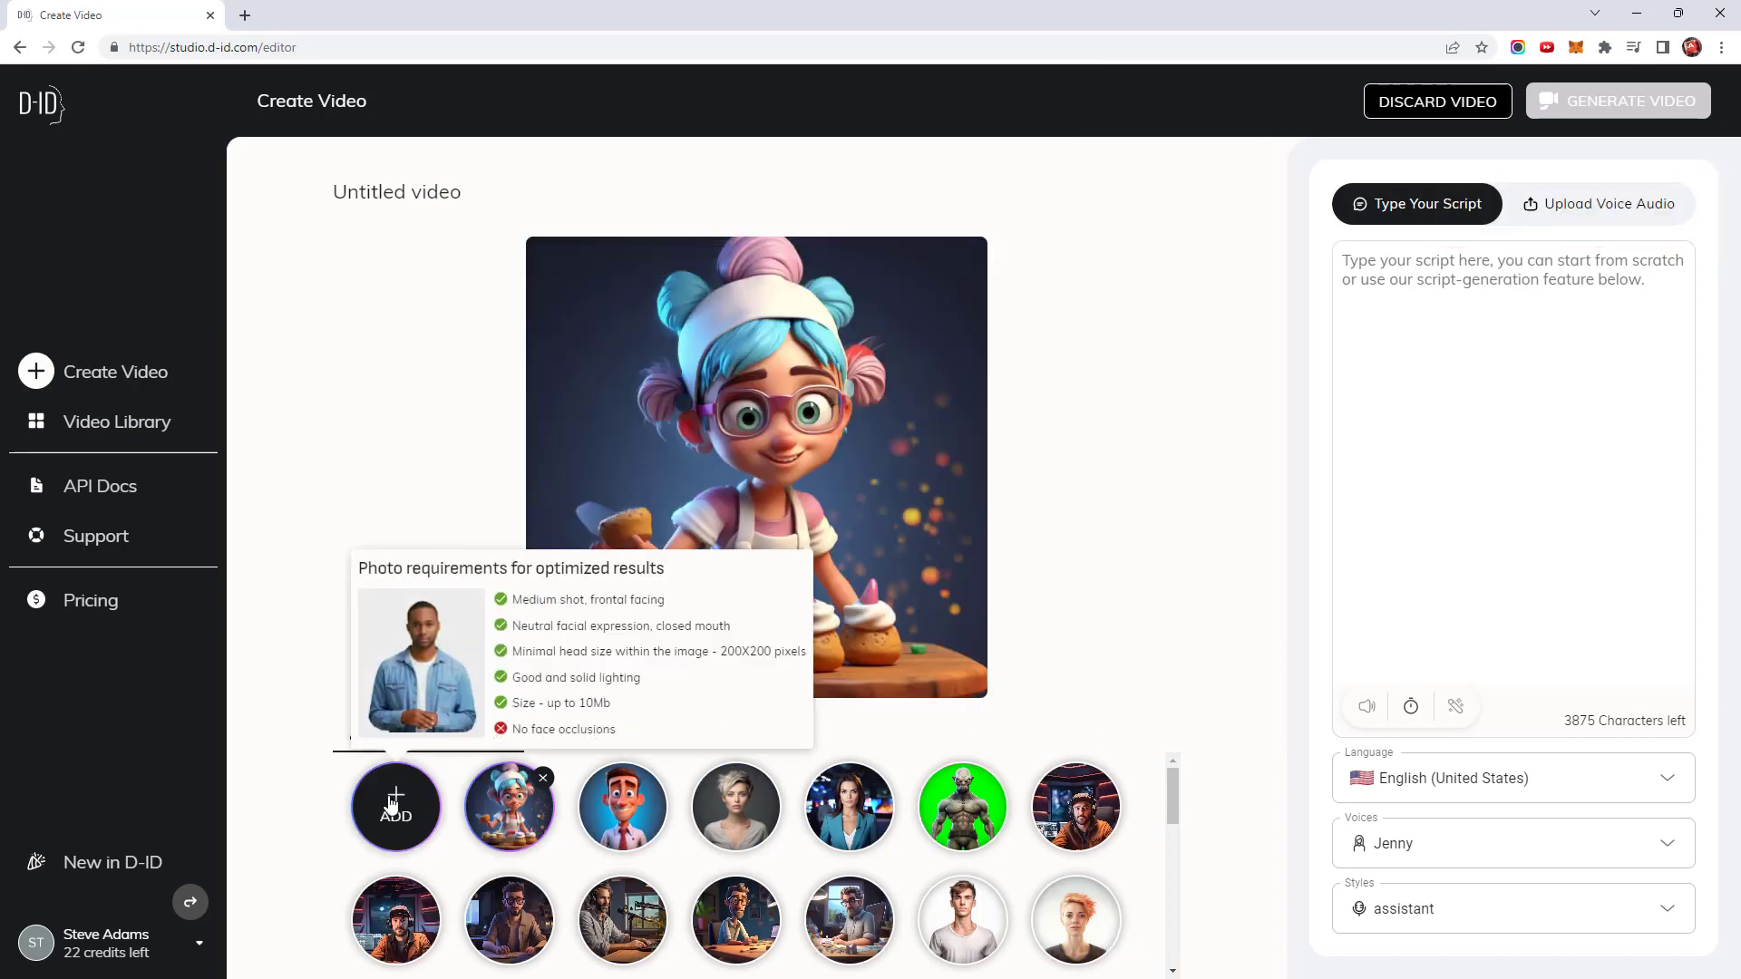
left_click(396, 806)
left_click(790, 171)
left_click(1110, 741)
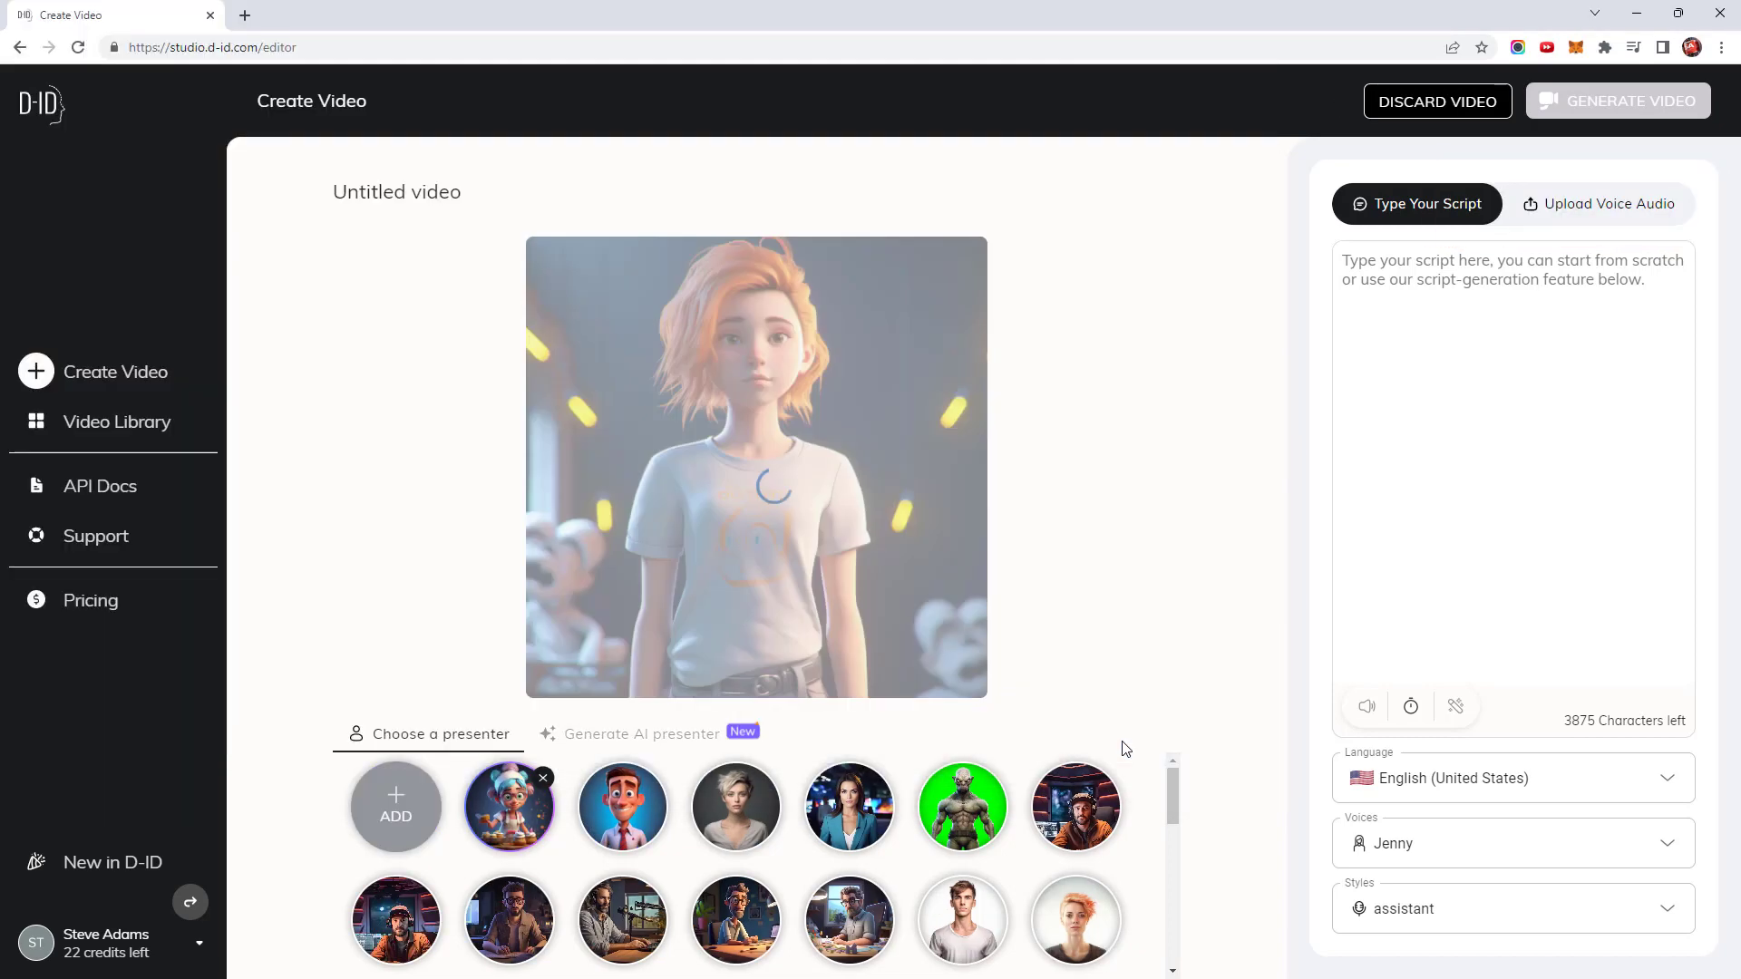
- Upload the red-haired, market-trader and boy cartoon images as new presenters
left_click(396, 806)
left_click(903, 156)
left_click(1110, 741)
left_click(396, 806)
left_click(1002, 156)
left_click(1110, 741)
left_click(395, 806)
left_click(1101, 156)
left_click(1110, 741)
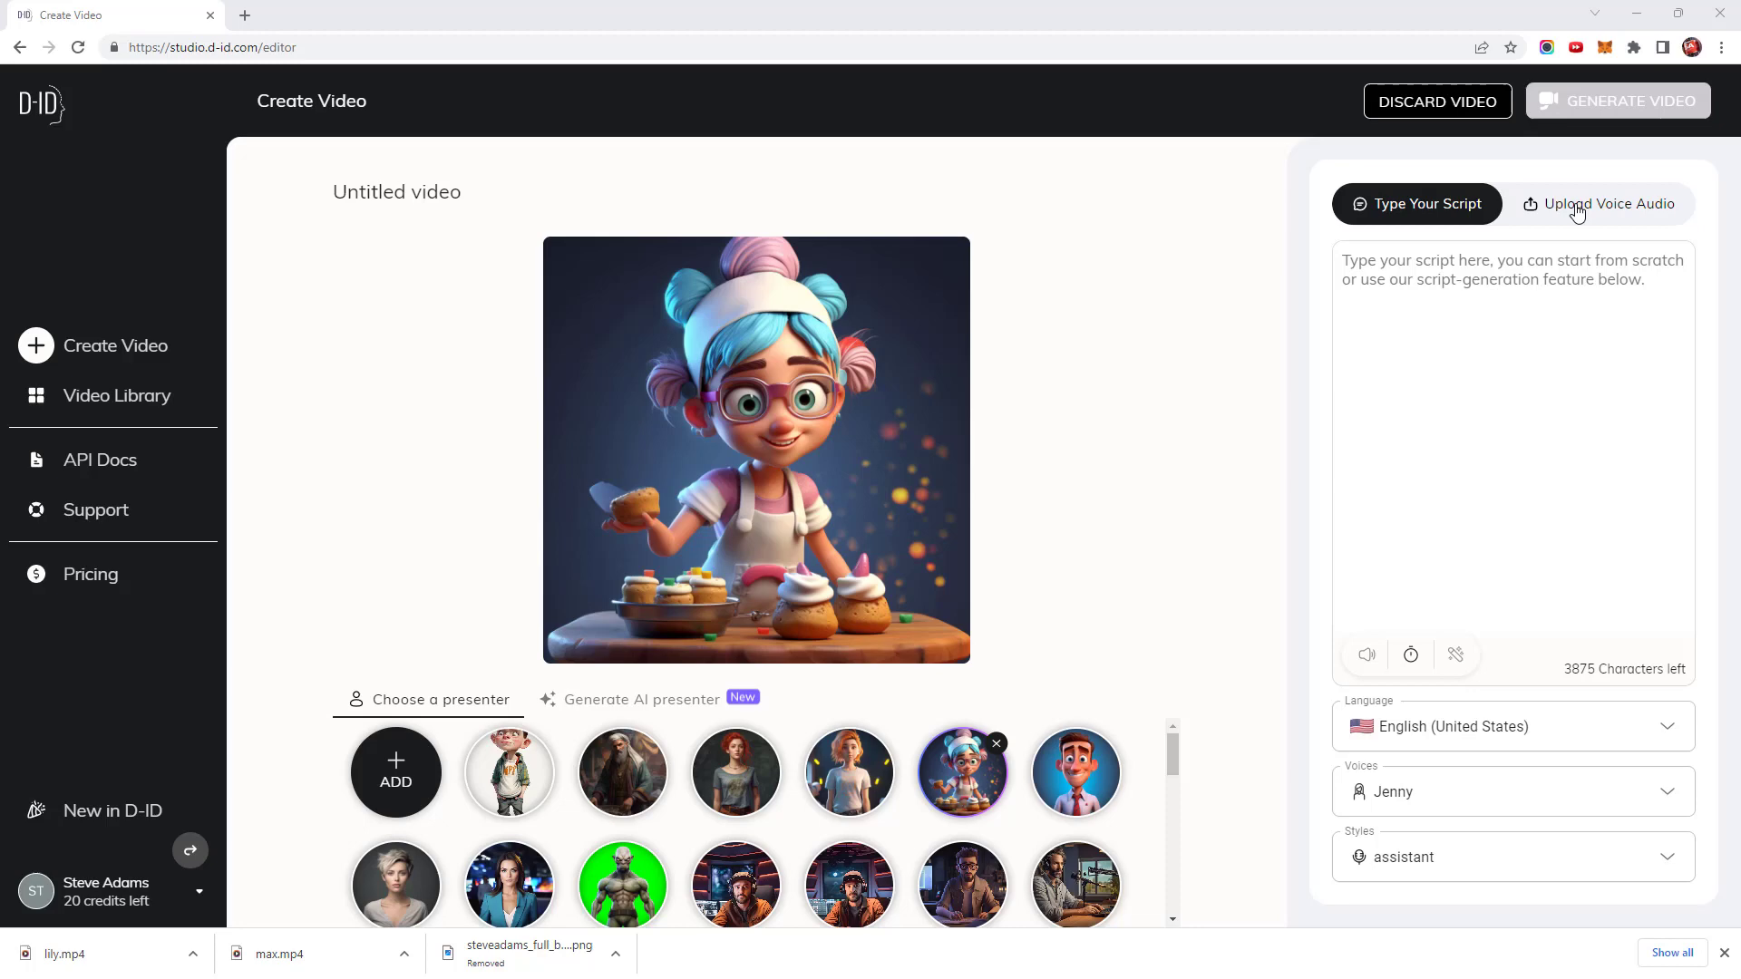
- Upload delilah.wav as the baker girl presenter's voice audio
left_click(1566, 204)
left_click(1513, 303)
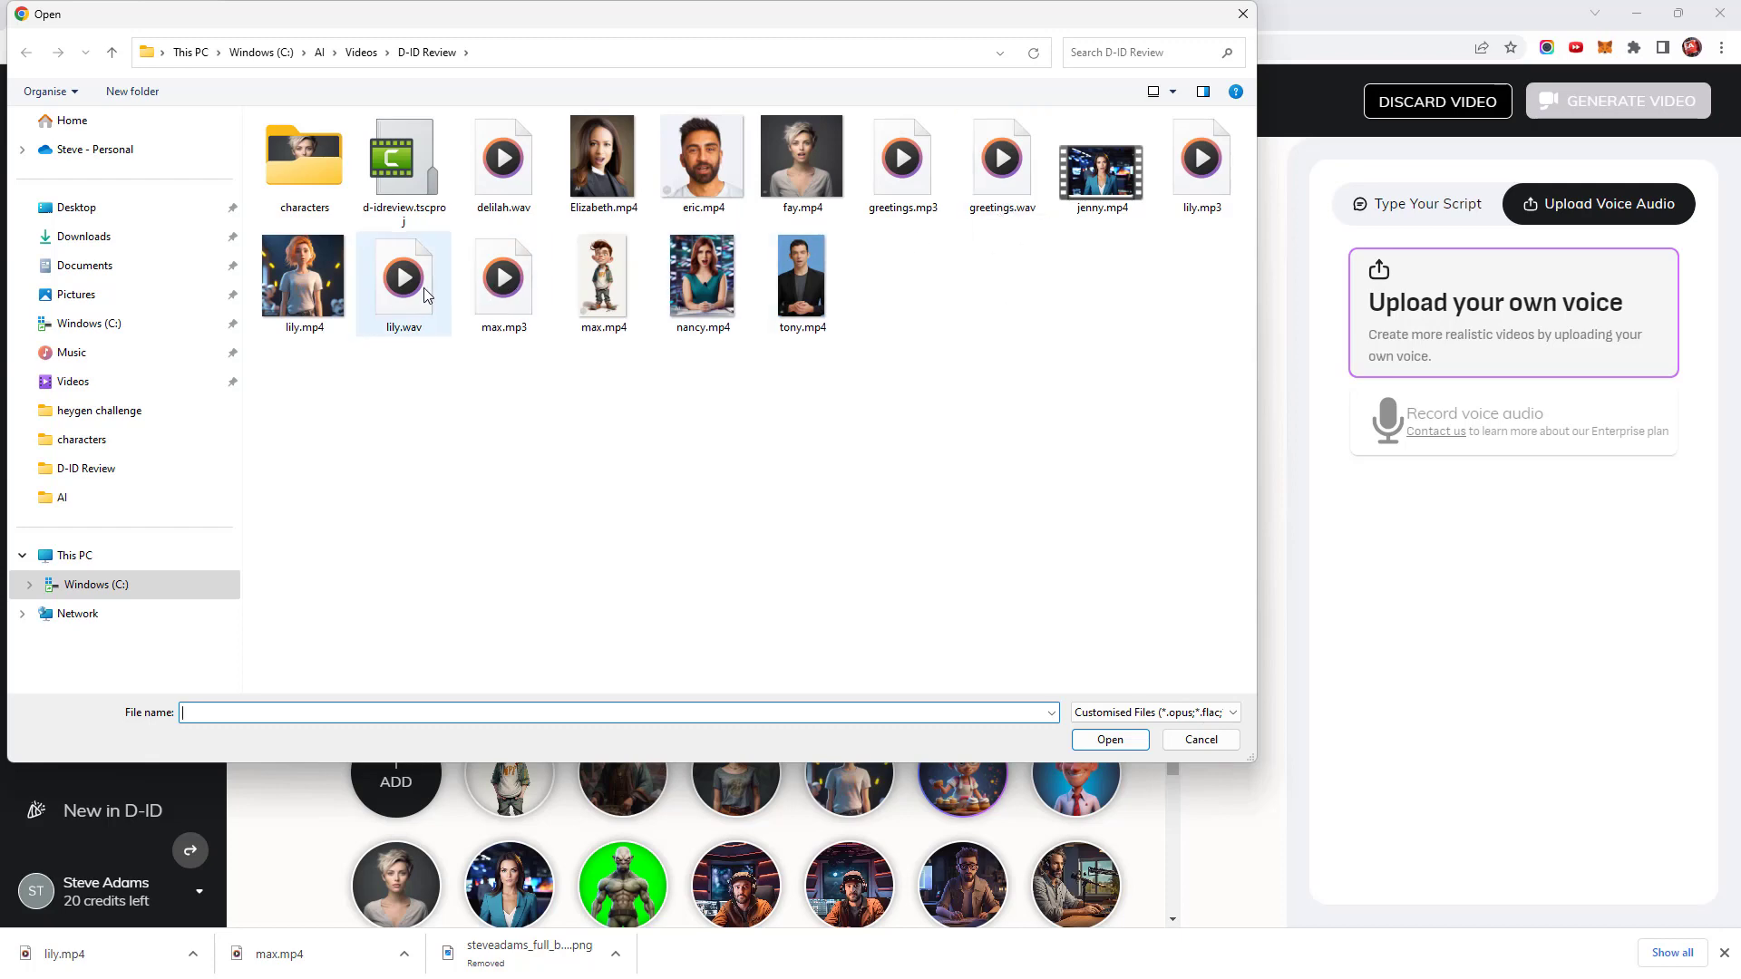
left_click(503, 161)
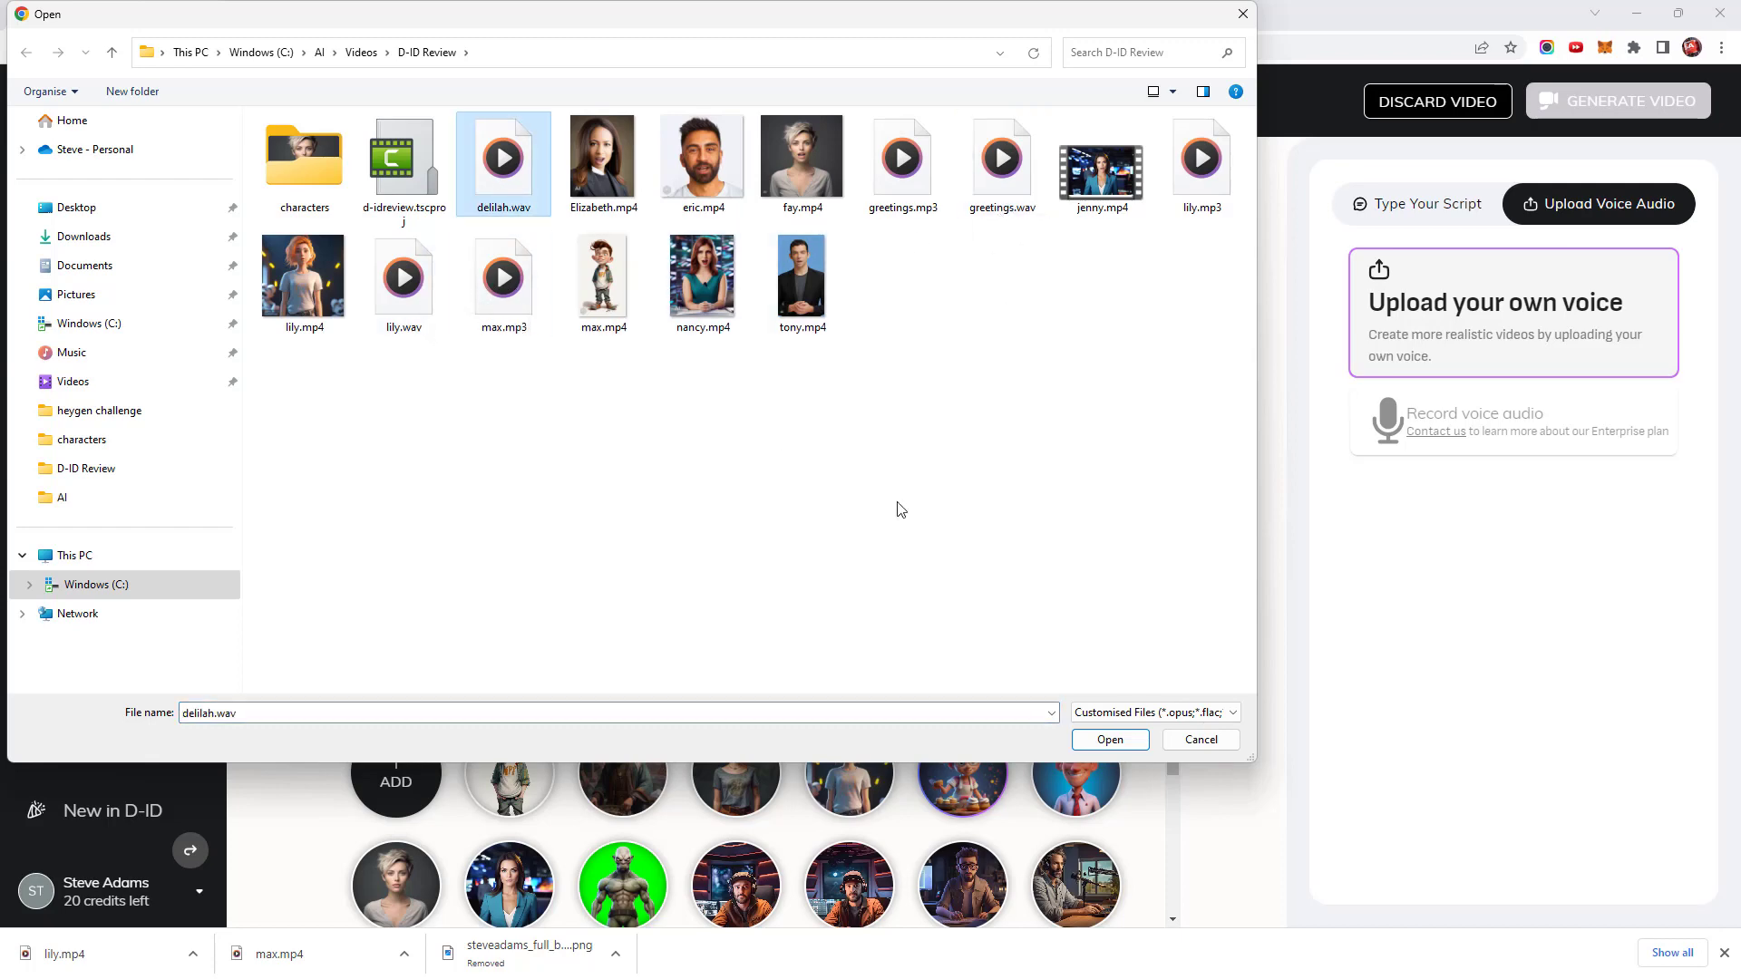
left_click(1144, 743)
- Play back the delilah.wav recording, then generate the baker girl video
left_click(1521, 434)
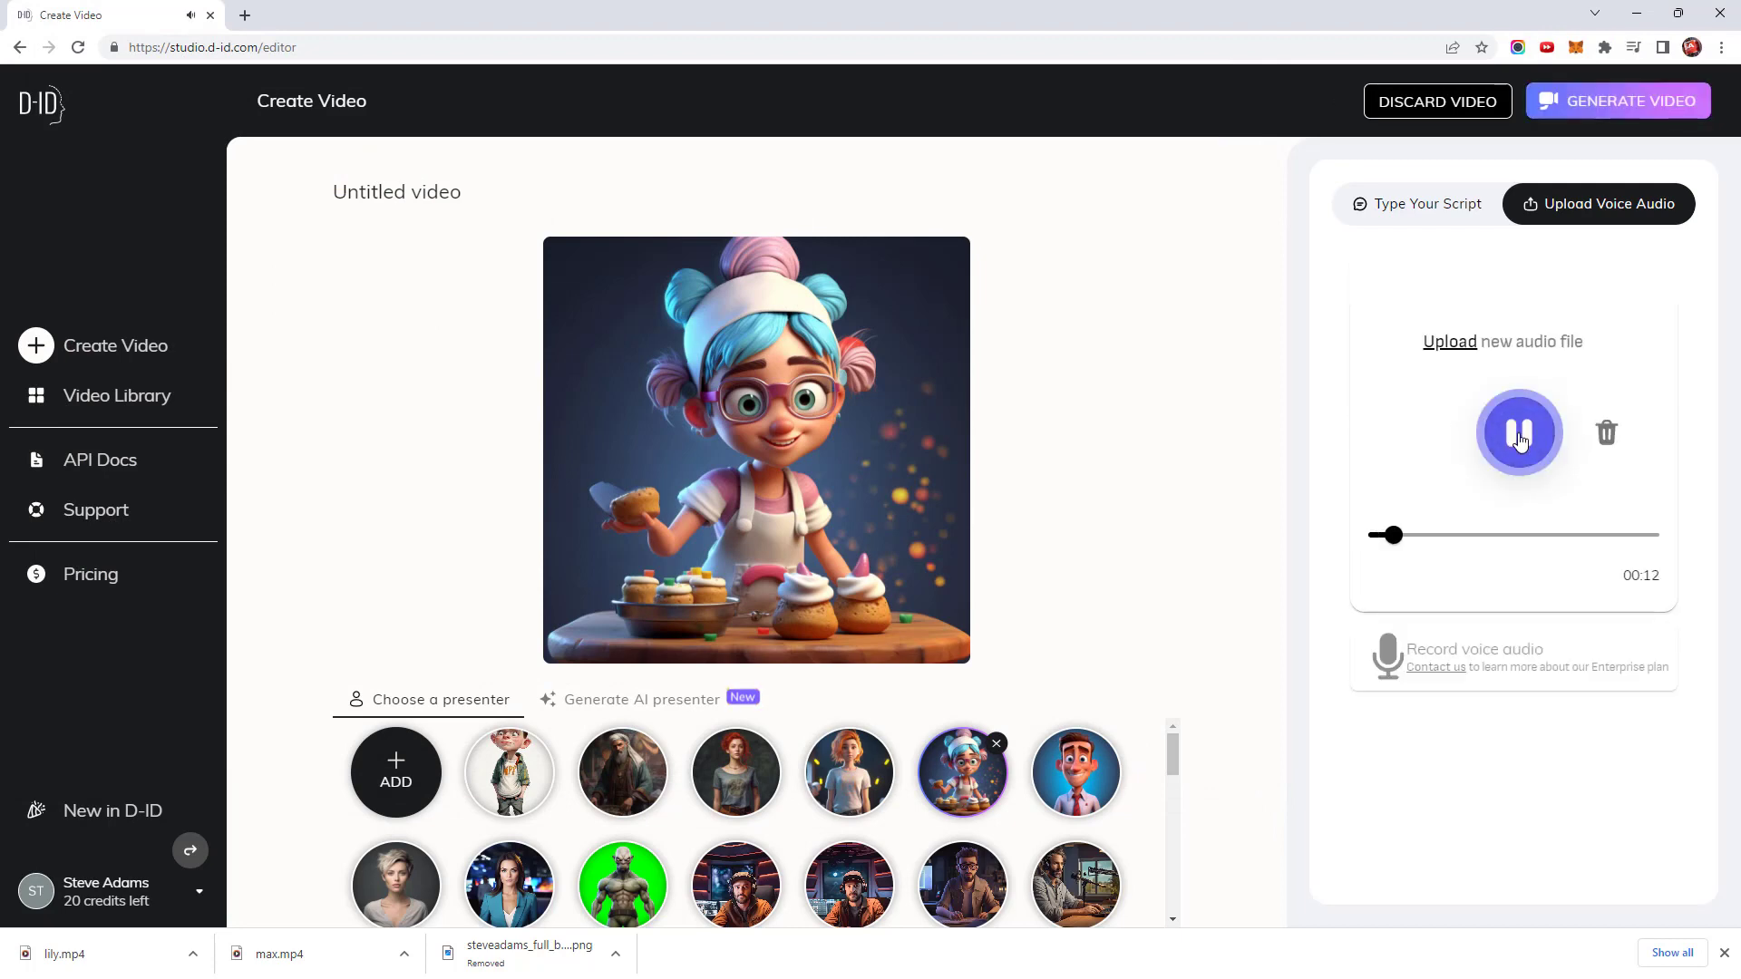
left_click(1521, 439)
left_click(1580, 114)
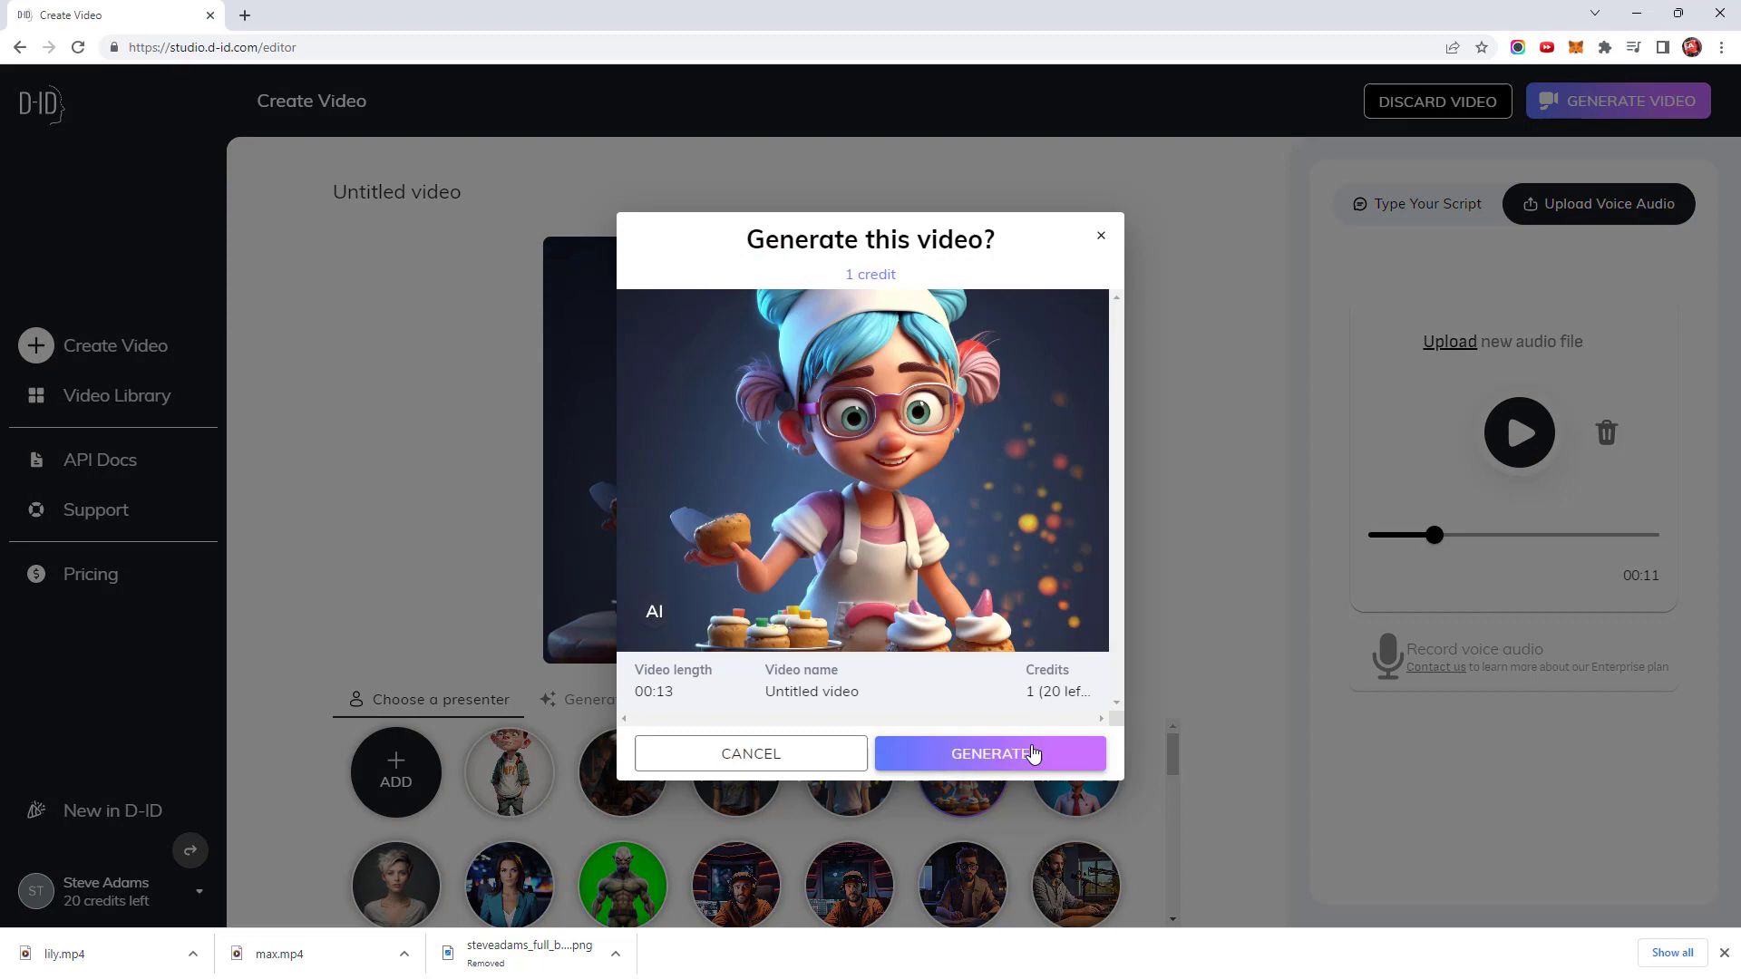
left_click(1004, 758)
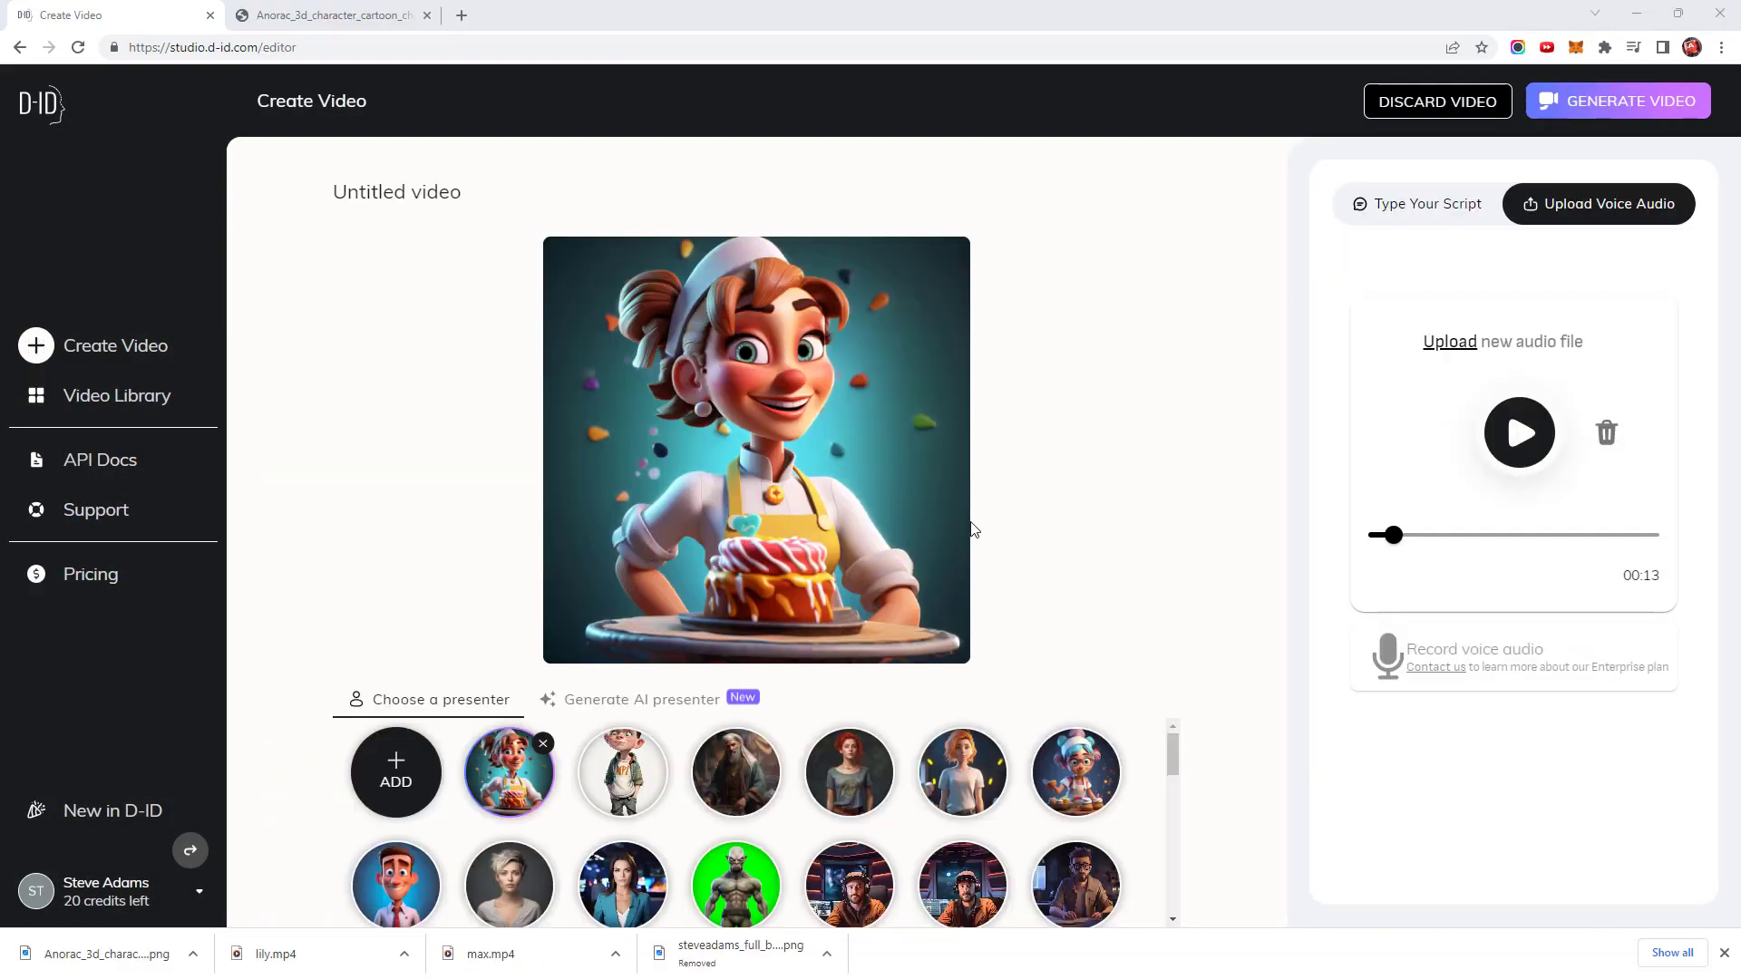
- Generate the red-haired cake baker video, confirming in the dialog
left_click(1612, 107)
left_click(999, 759)
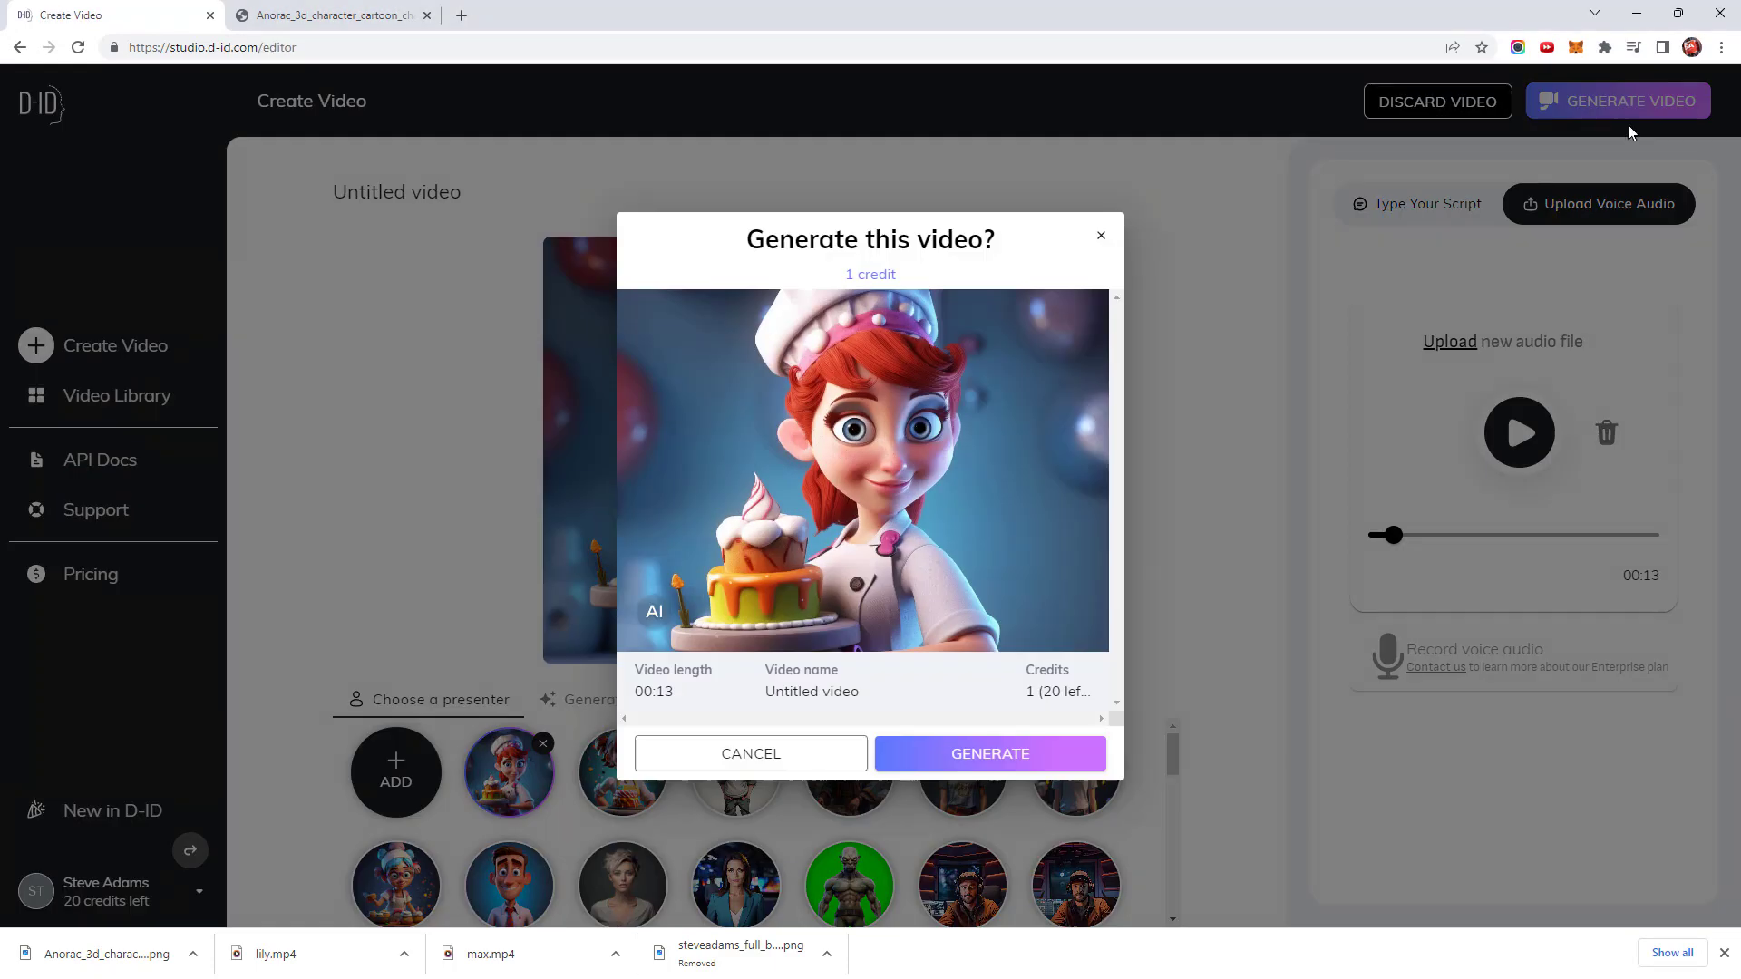
left_click(1017, 769)
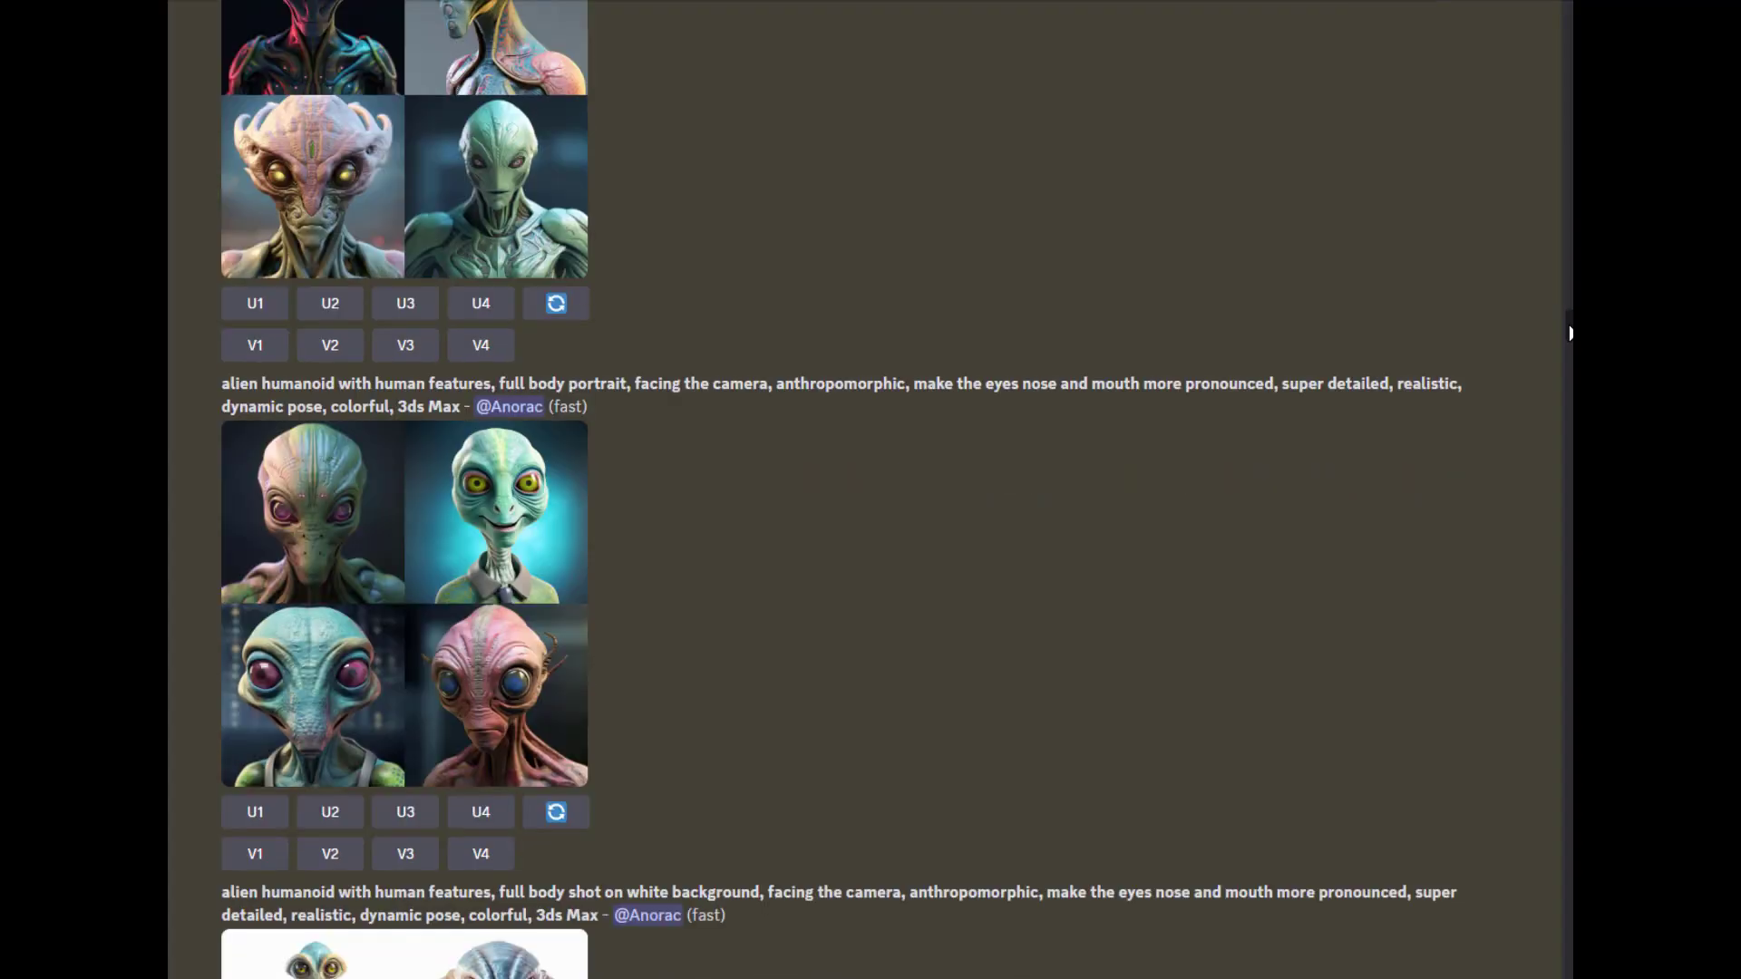
- Scroll the Midjourney feed and enlarge the 22:04 grid of four muscular aliens
scroll(1571, 337, "down", 5)
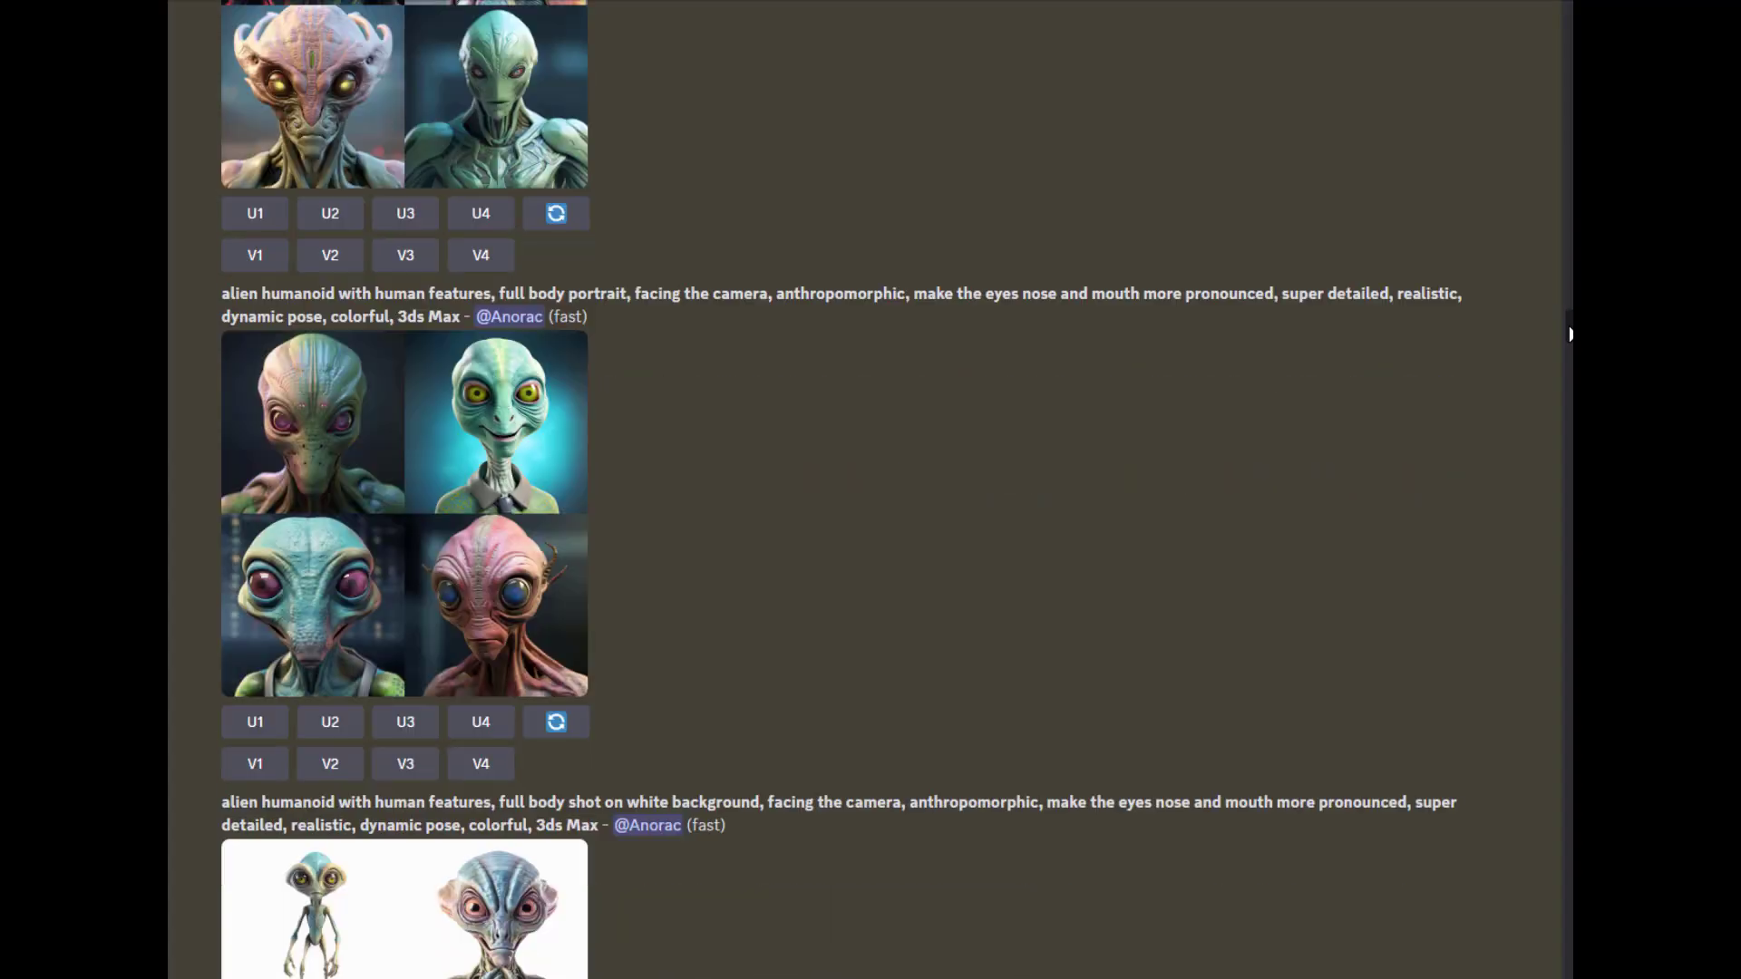
scroll(1571, 337, "down", 8)
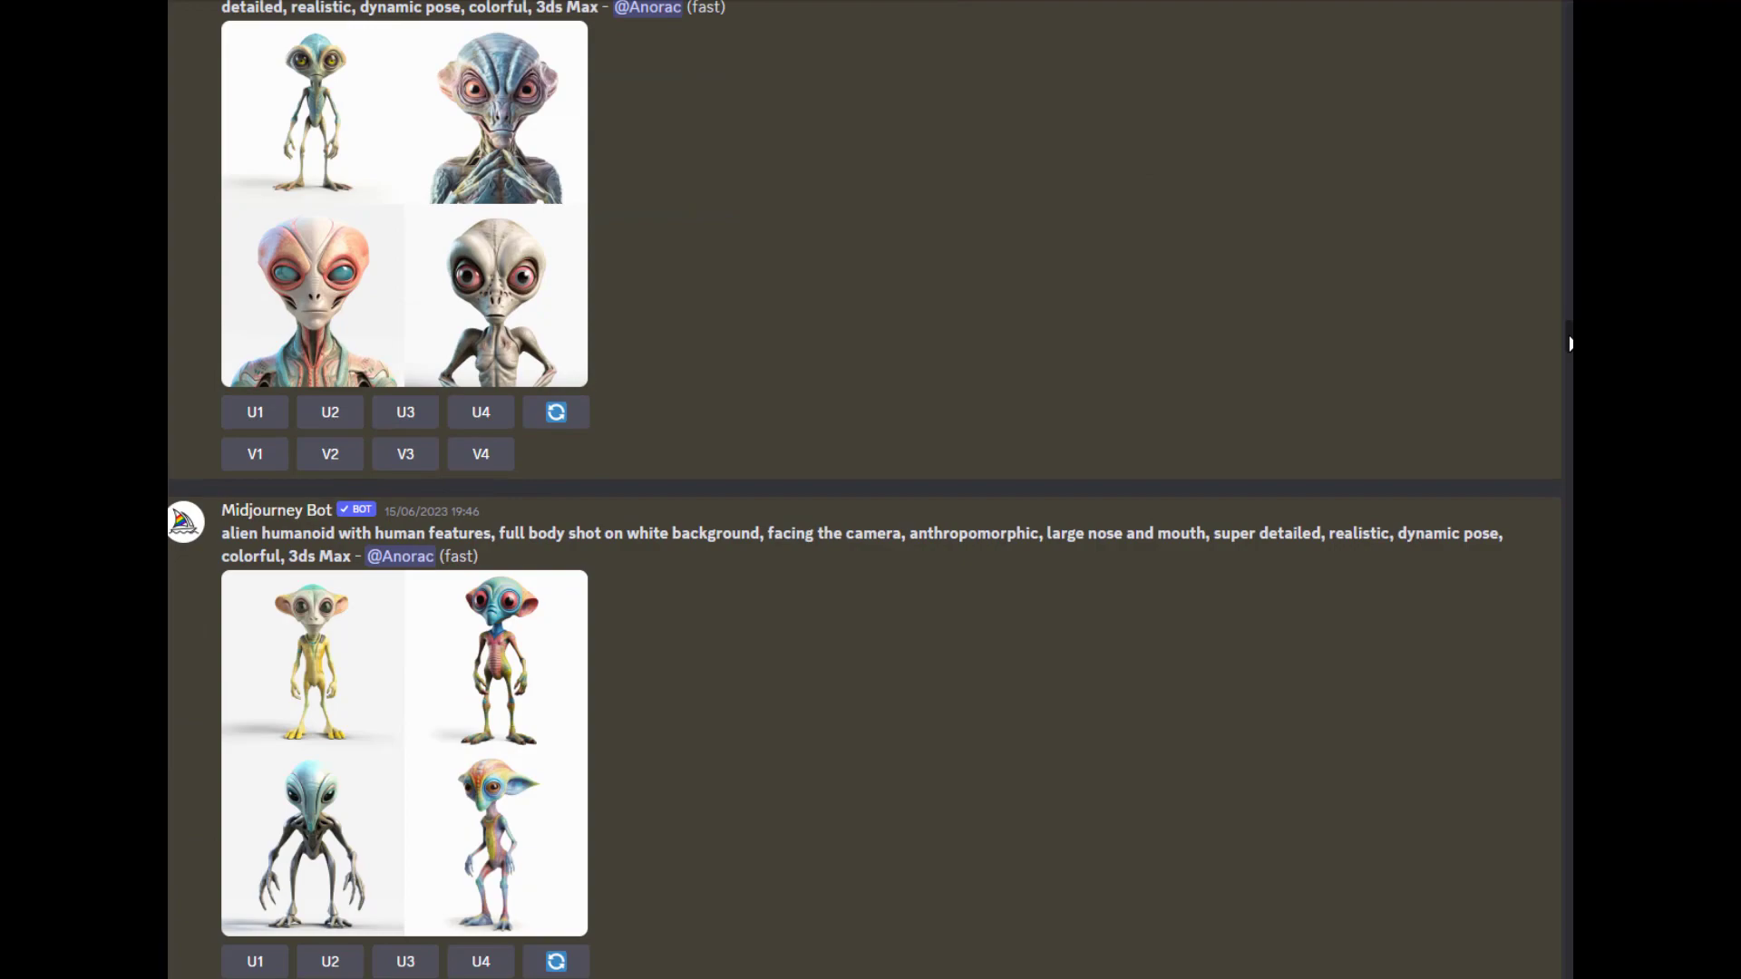
scroll(1571, 347, "down", 8)
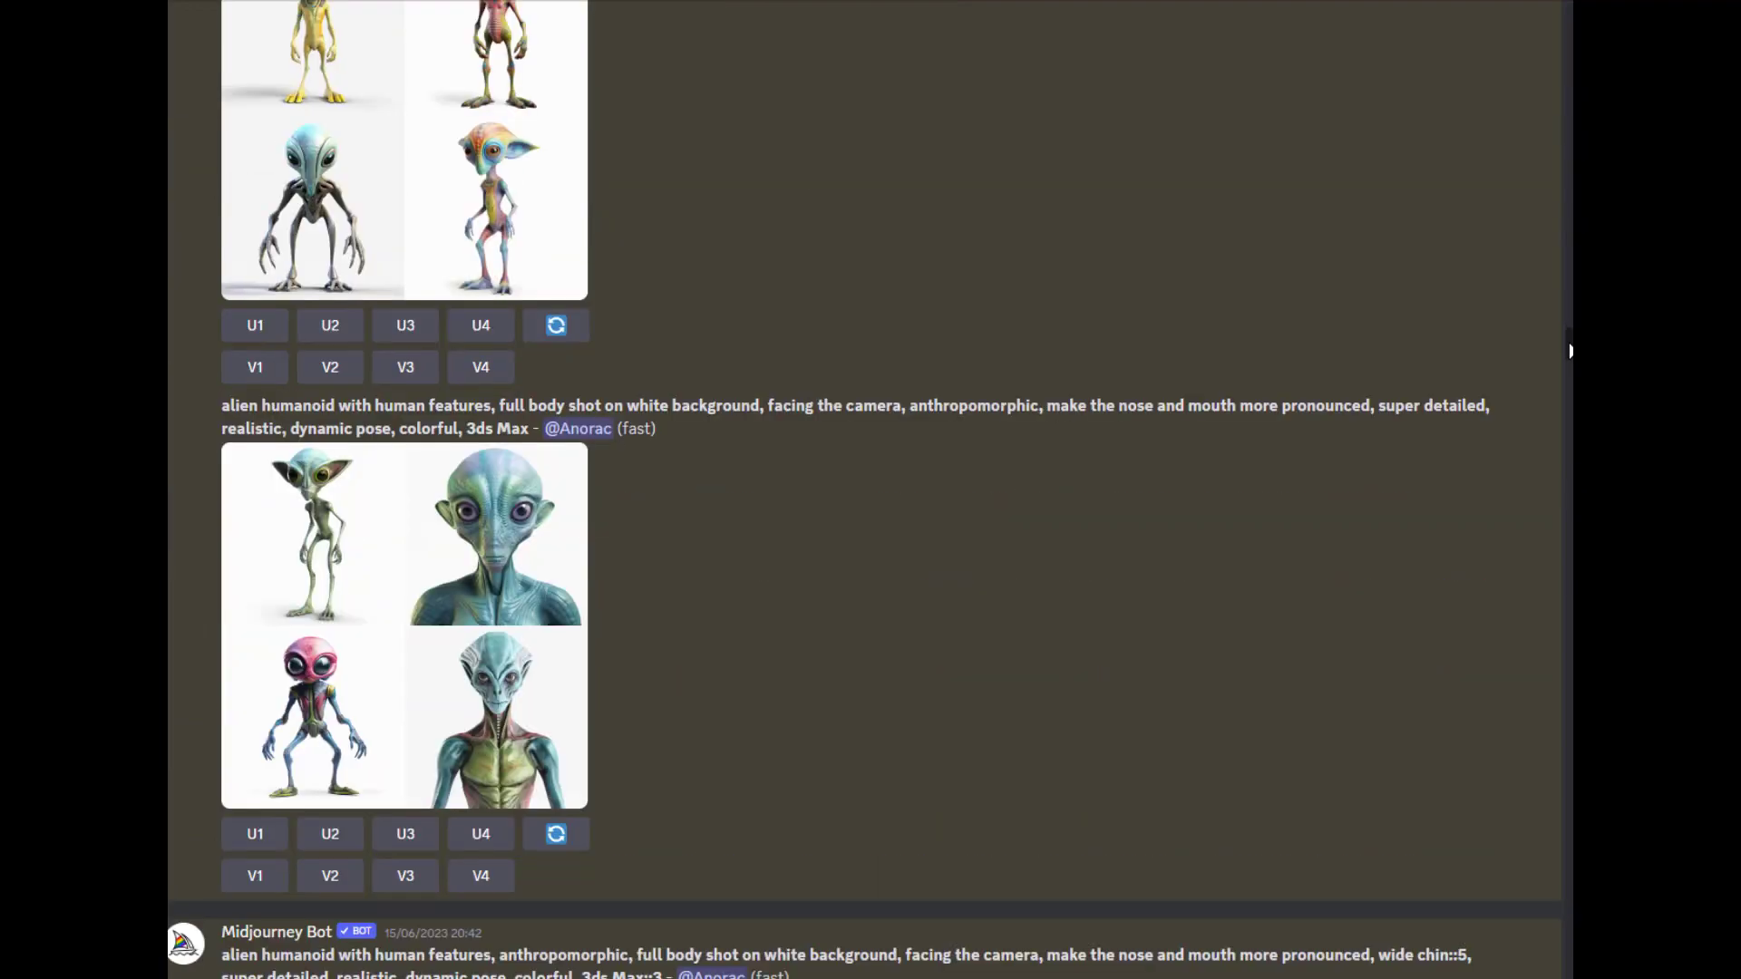
scroll(1571, 355, "down", 10)
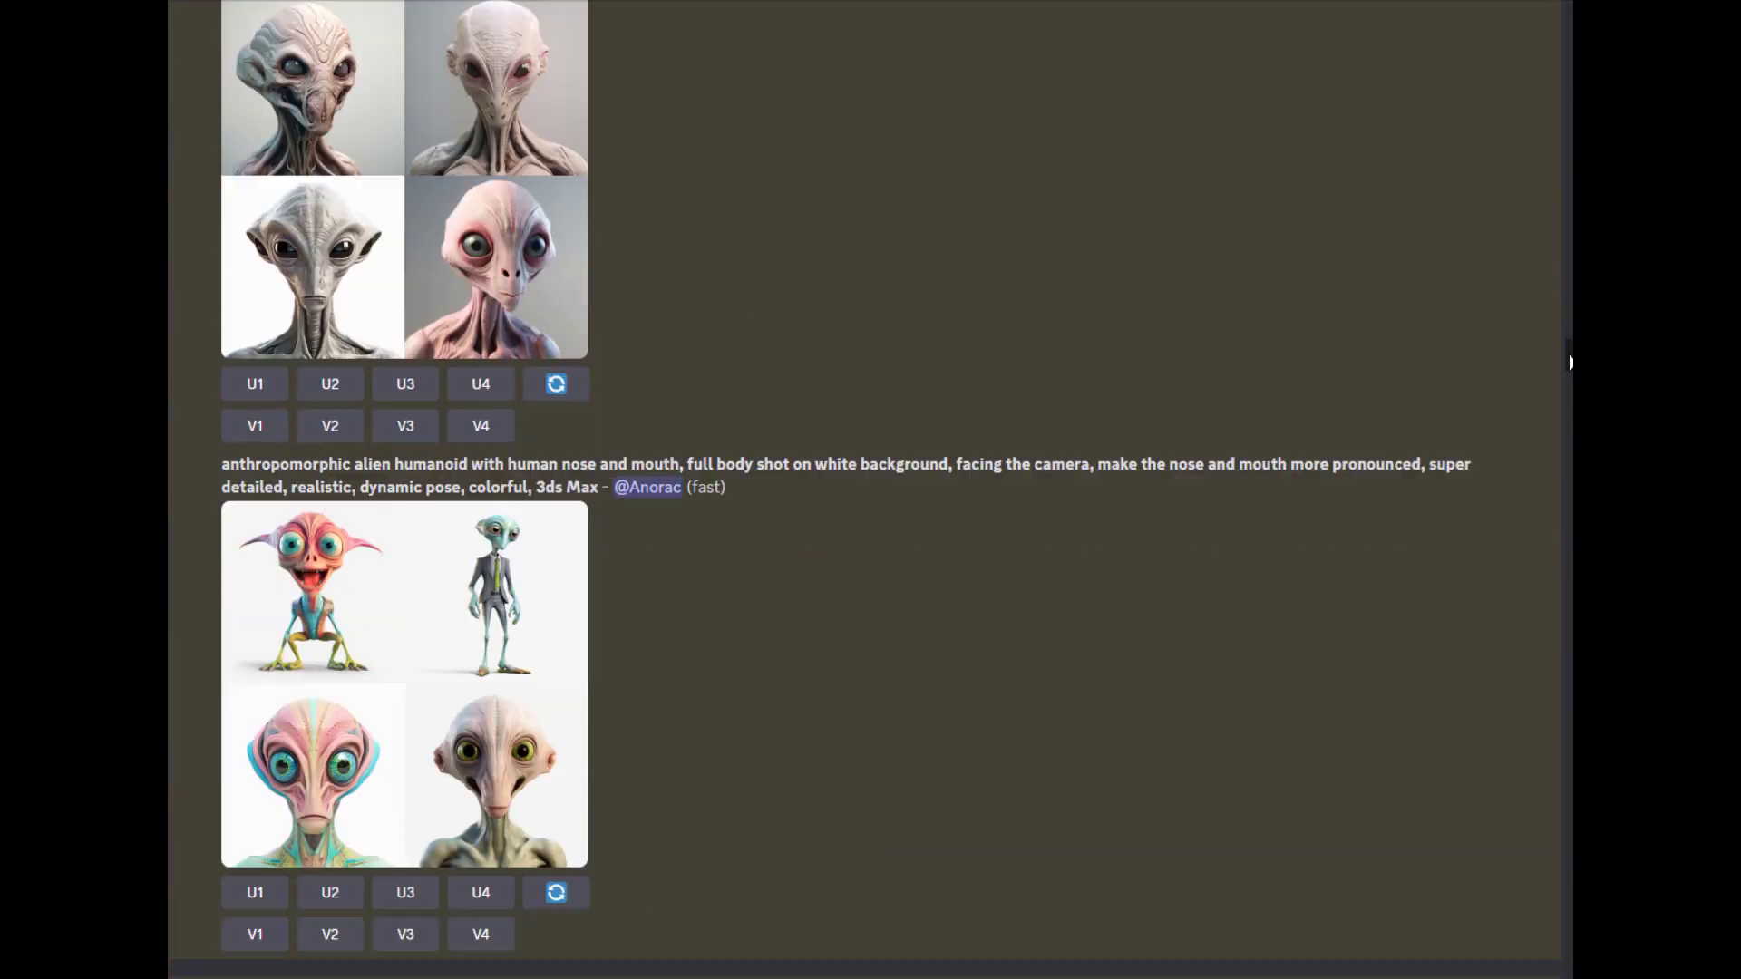
scroll(1571, 366, "down", 9)
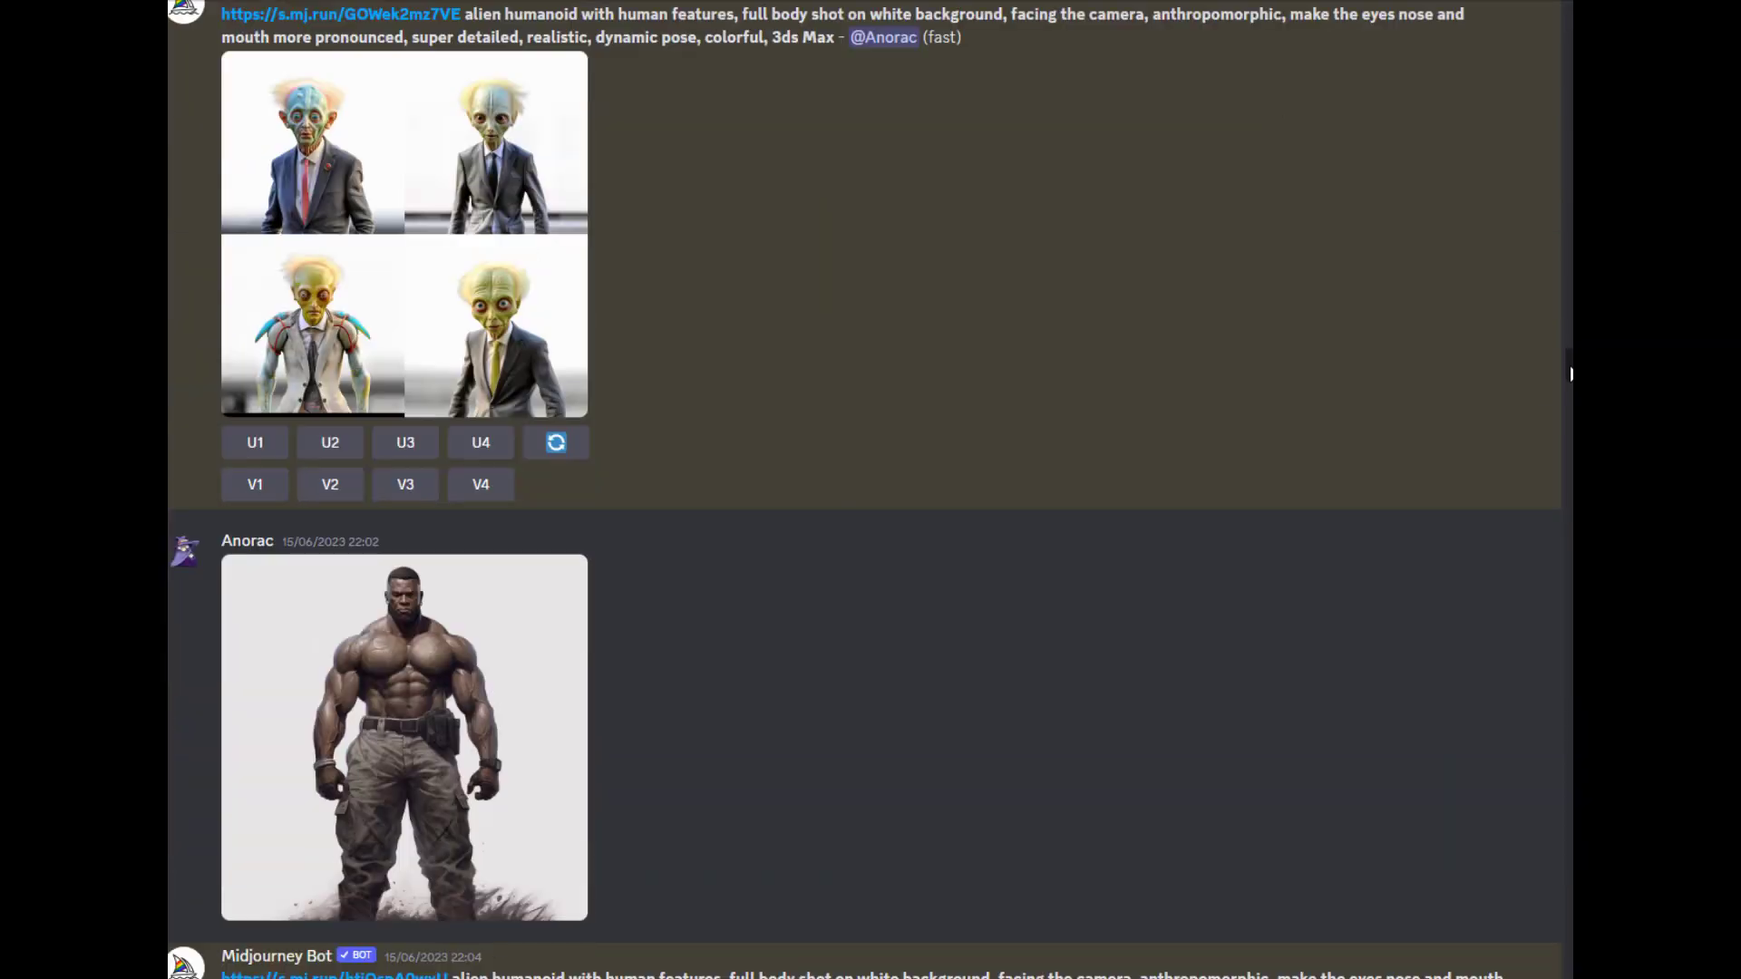
scroll(1571, 376, "down", 2)
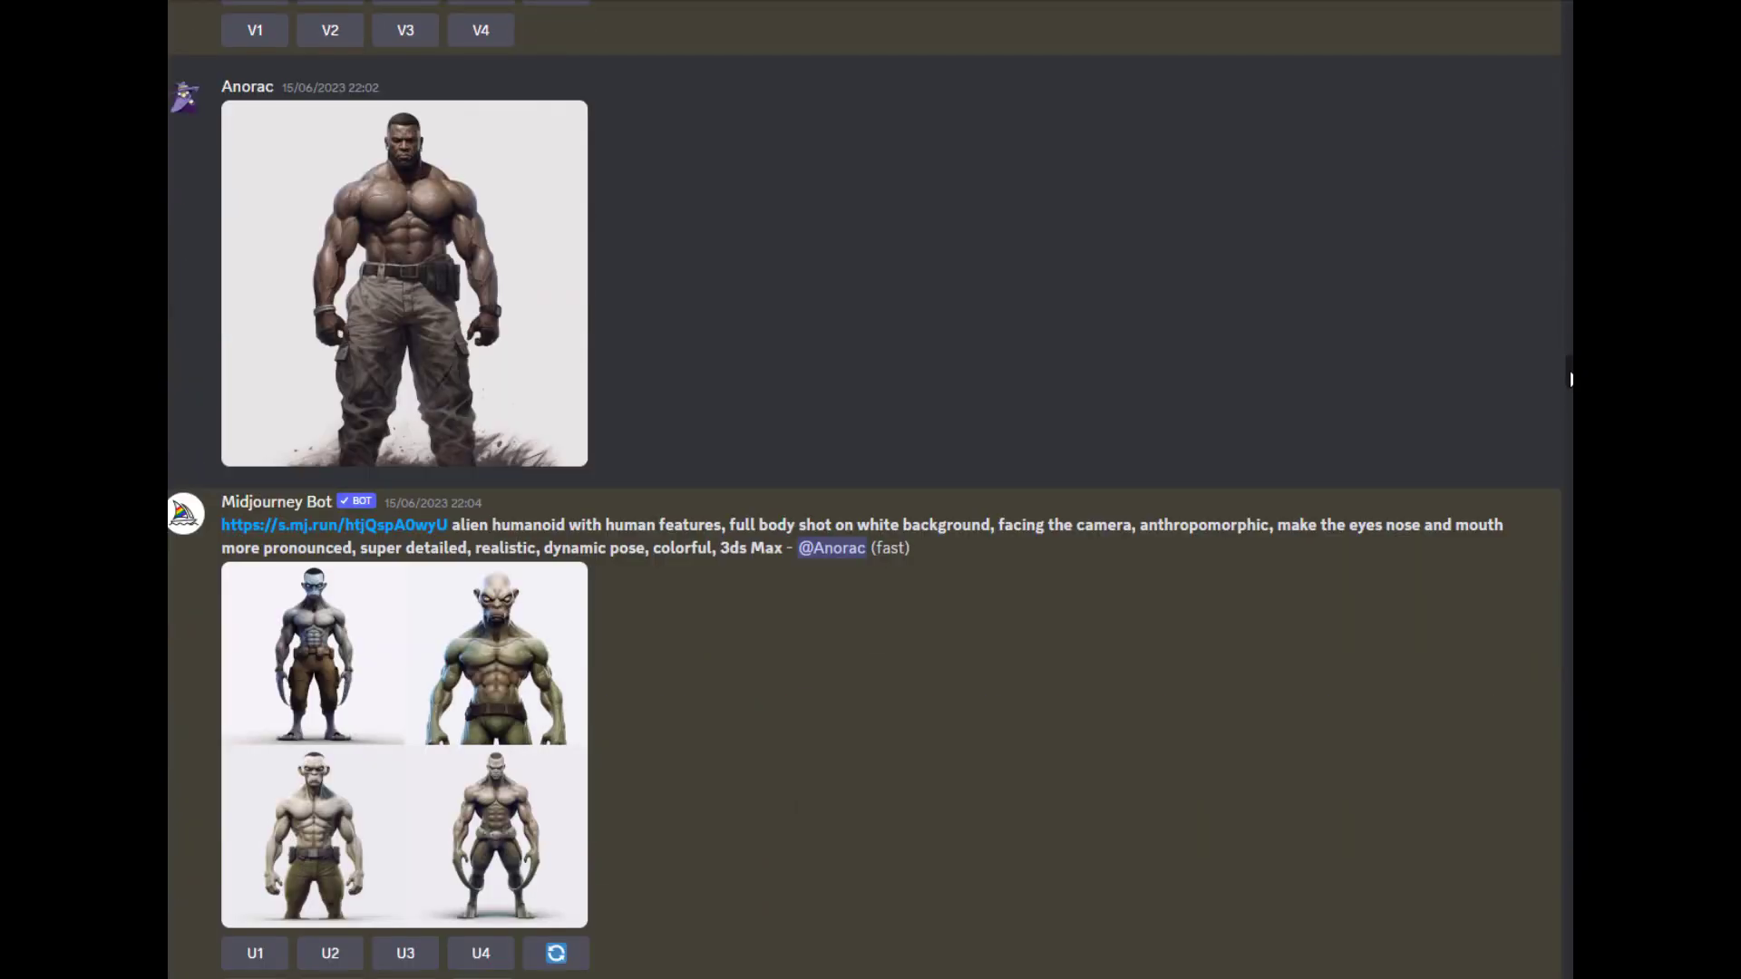
scroll(1572, 379, "down", 1)
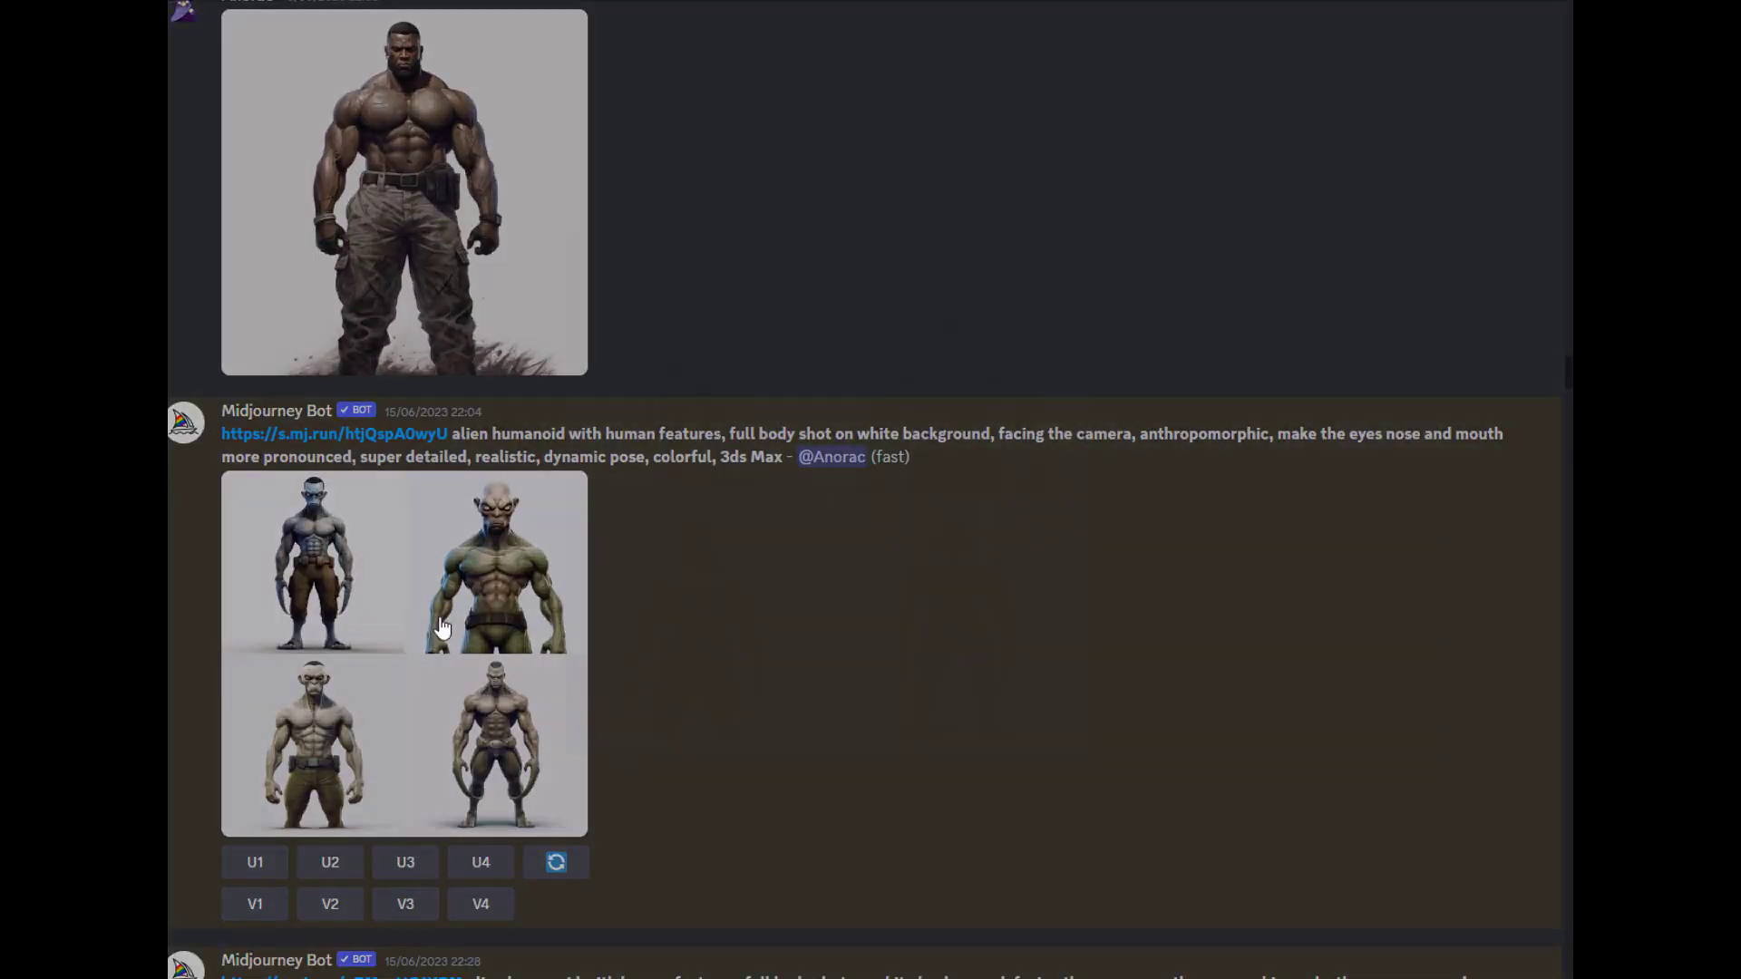
left_click(443, 628)
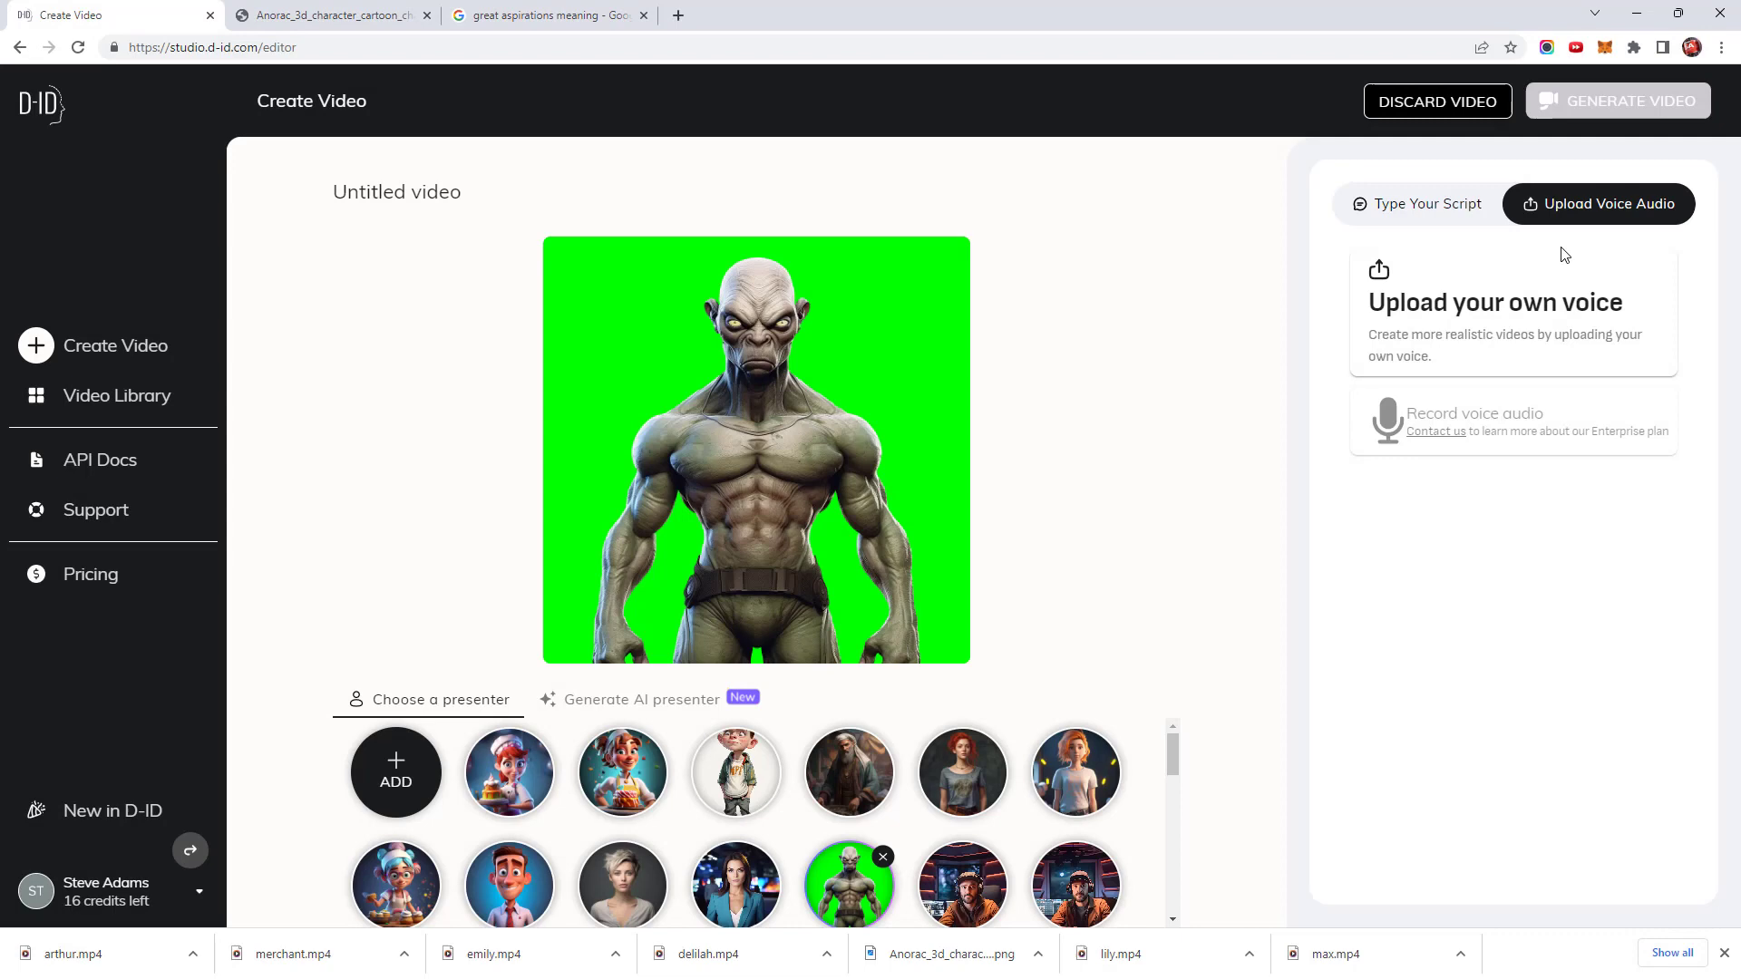
- Open the 'Upload your own voice' file picker for the green-screen alien presenter
left_click(1501, 297)
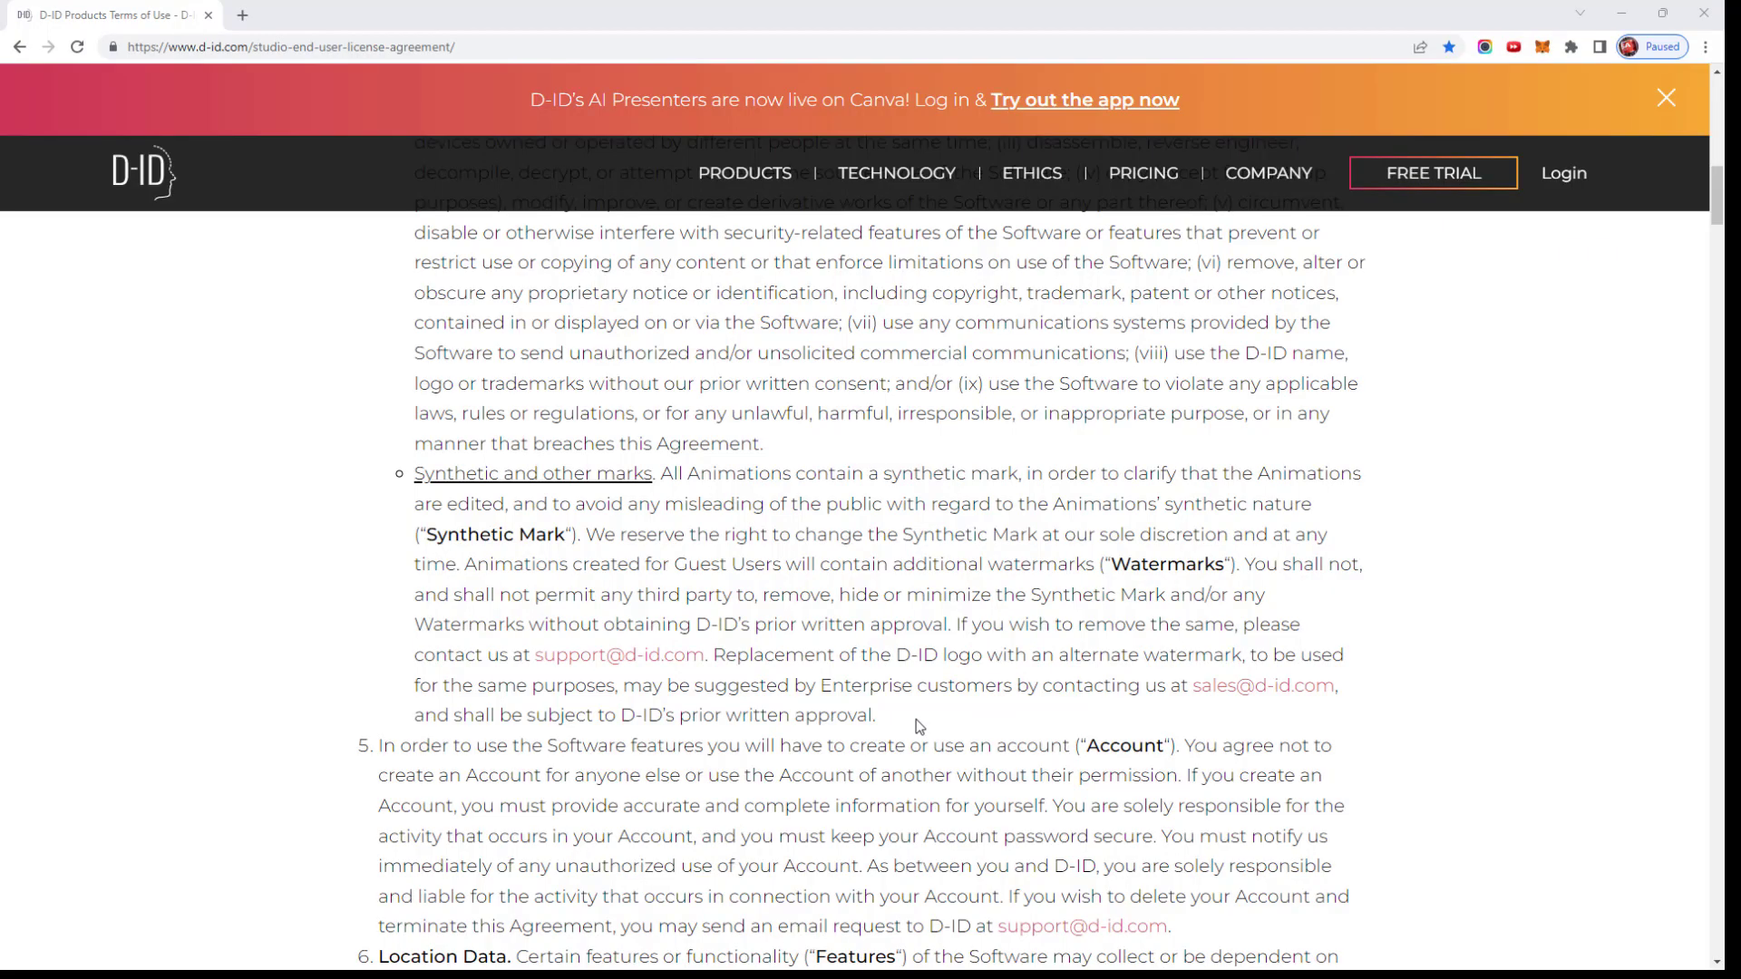
- Highlight the 'Synthetic and other marks' paragraph about synthetic marks and watermarks
left_click_drag(884, 705, 423, 488)
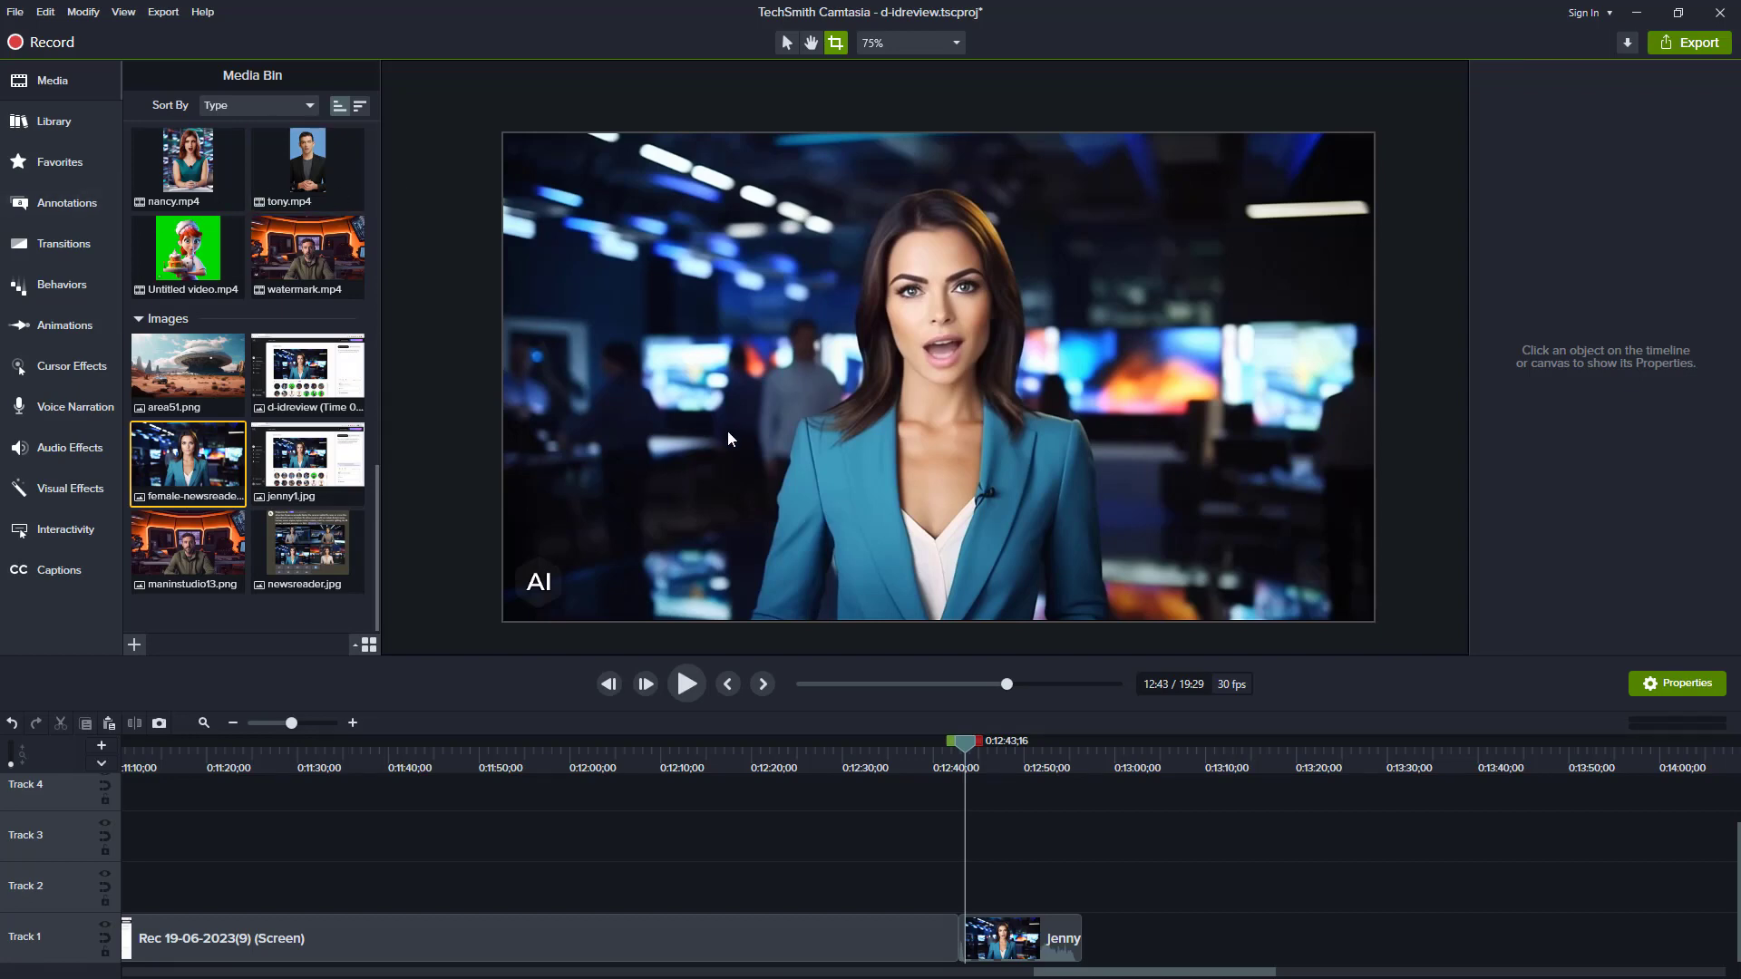
- Place the female-newsreader image on Track 2 over the jenny clip and scrub to check it
left_click(185, 465)
left_click_drag(185, 458, 988, 887)
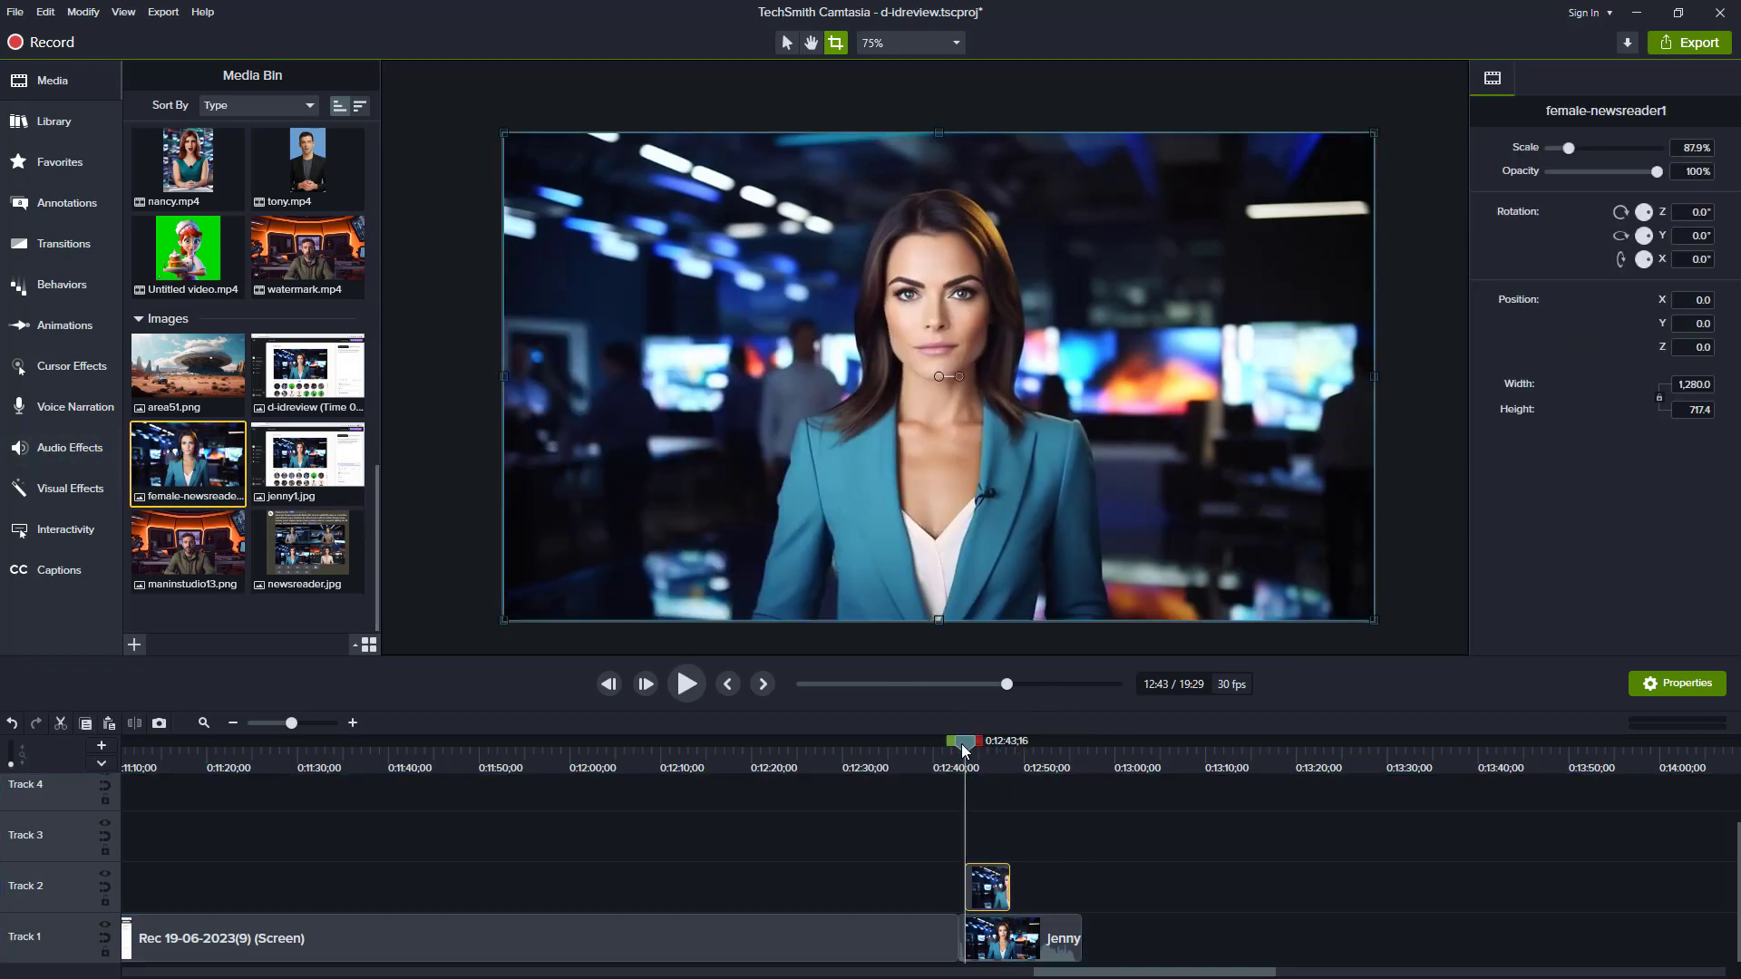
mouse_move(964, 750)
left_mouse_down()
mouse_move(1018, 746)
mouse_move(980, 746)
left_mouse_up()
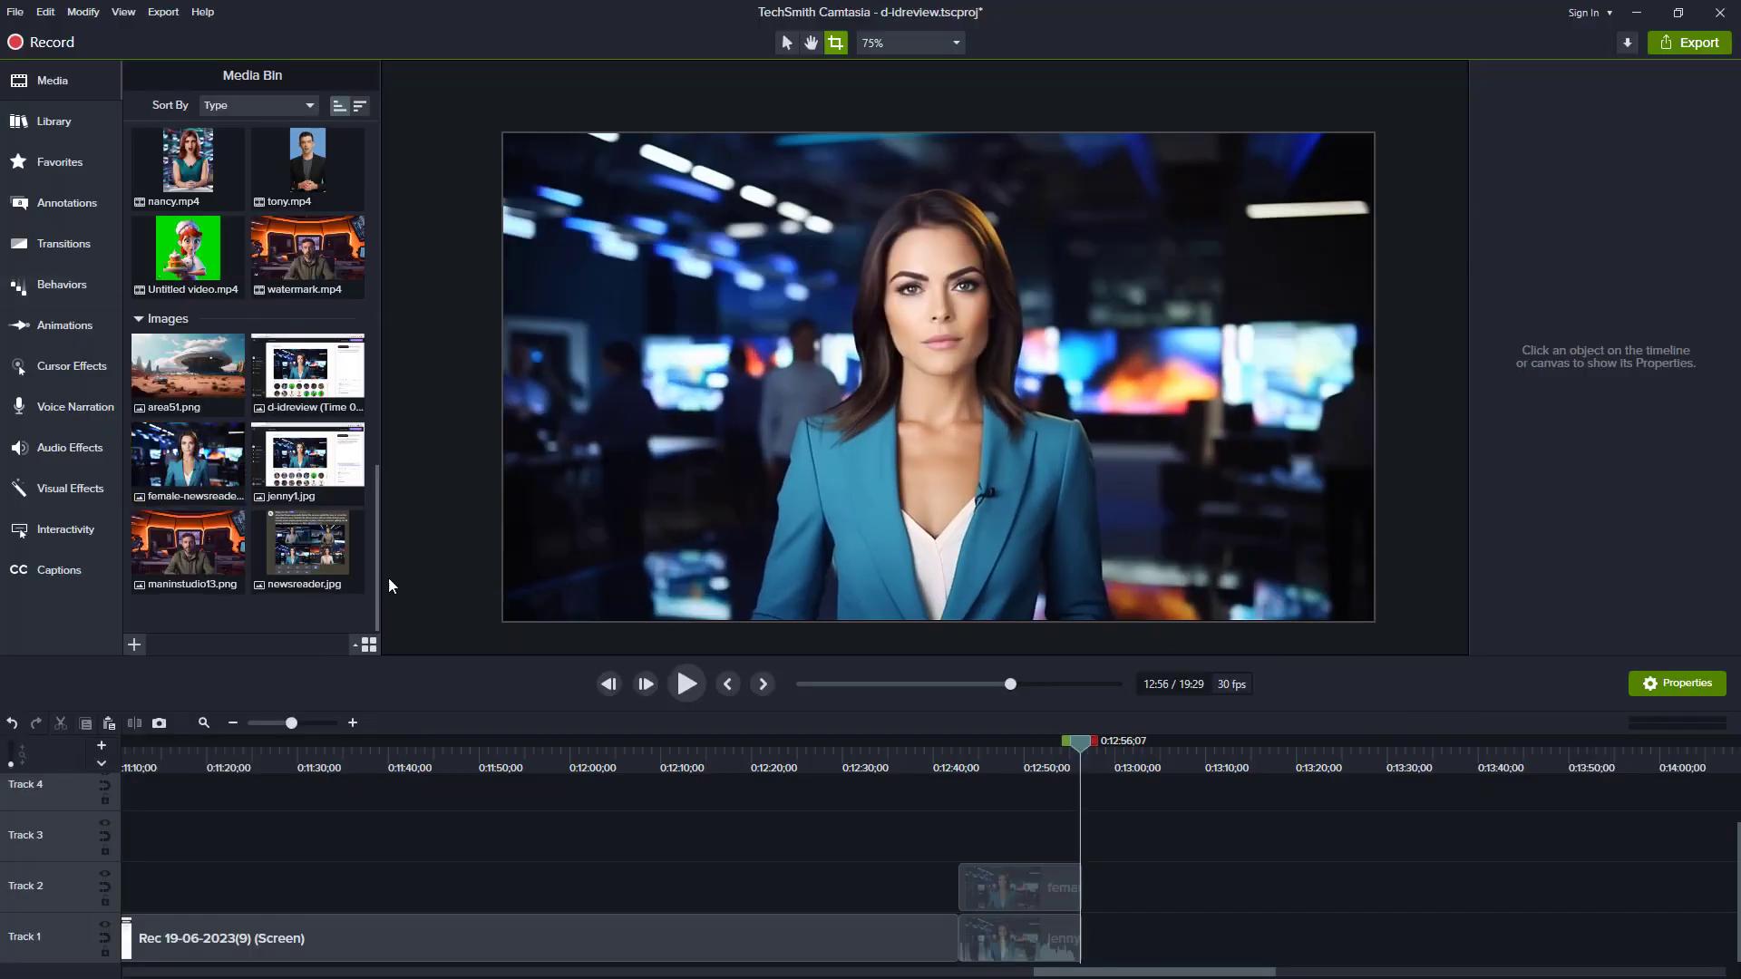
- Add area51.png to Track 1 and alien.mp4 to Track 2 on the timeline
scroll(181, 472, "up", 2)
left_click_drag(188, 472, 1105, 939)
scroll(180, 474, "up", 2)
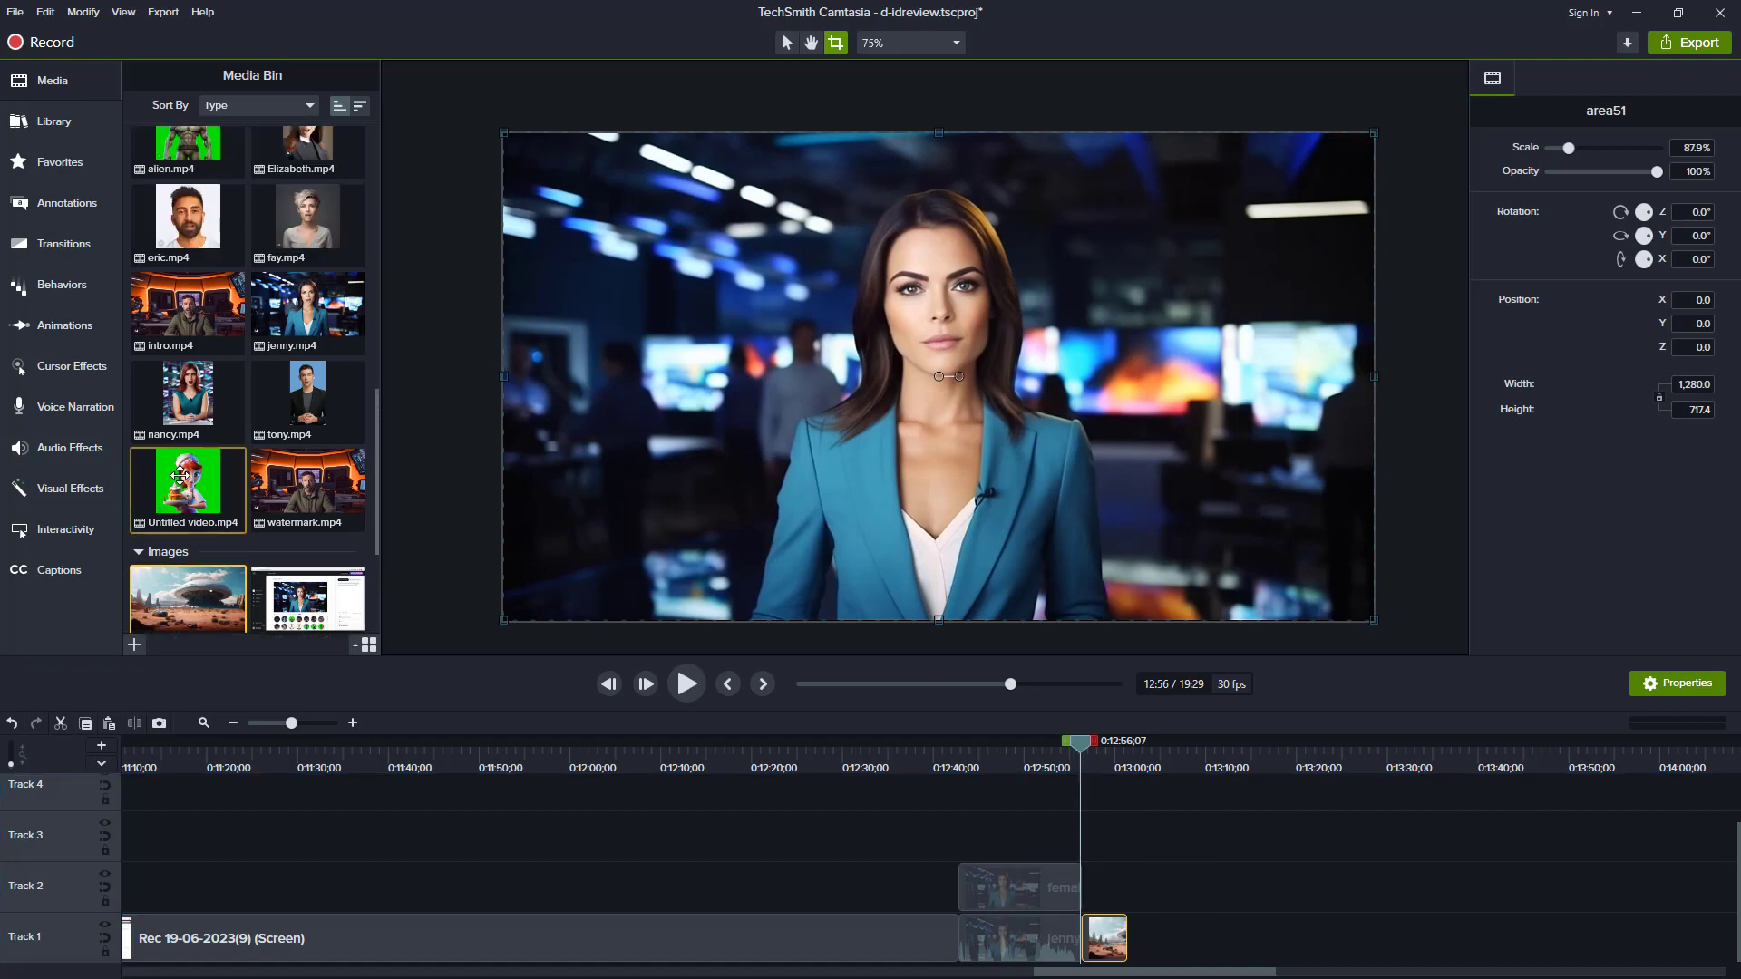
scroll(180, 475, "up", 2)
left_click_drag(181, 263, 1215, 937)
left_click(1108, 746)
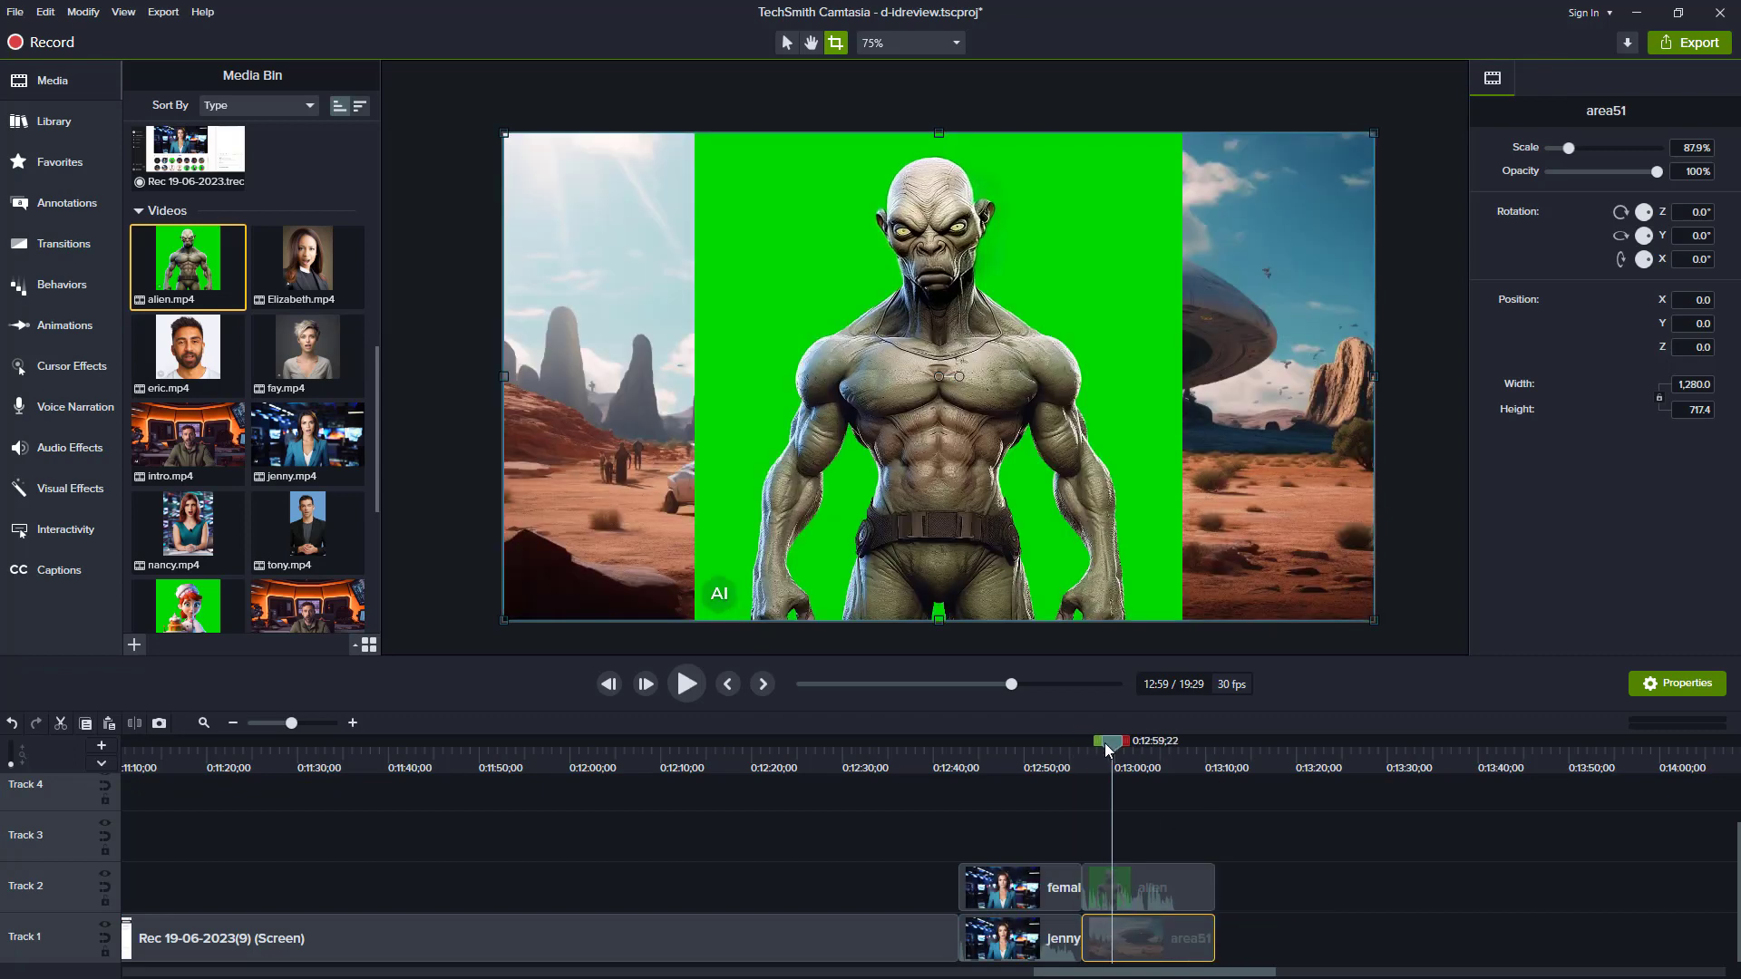
left_click_drag(1106, 745, 1107, 745)
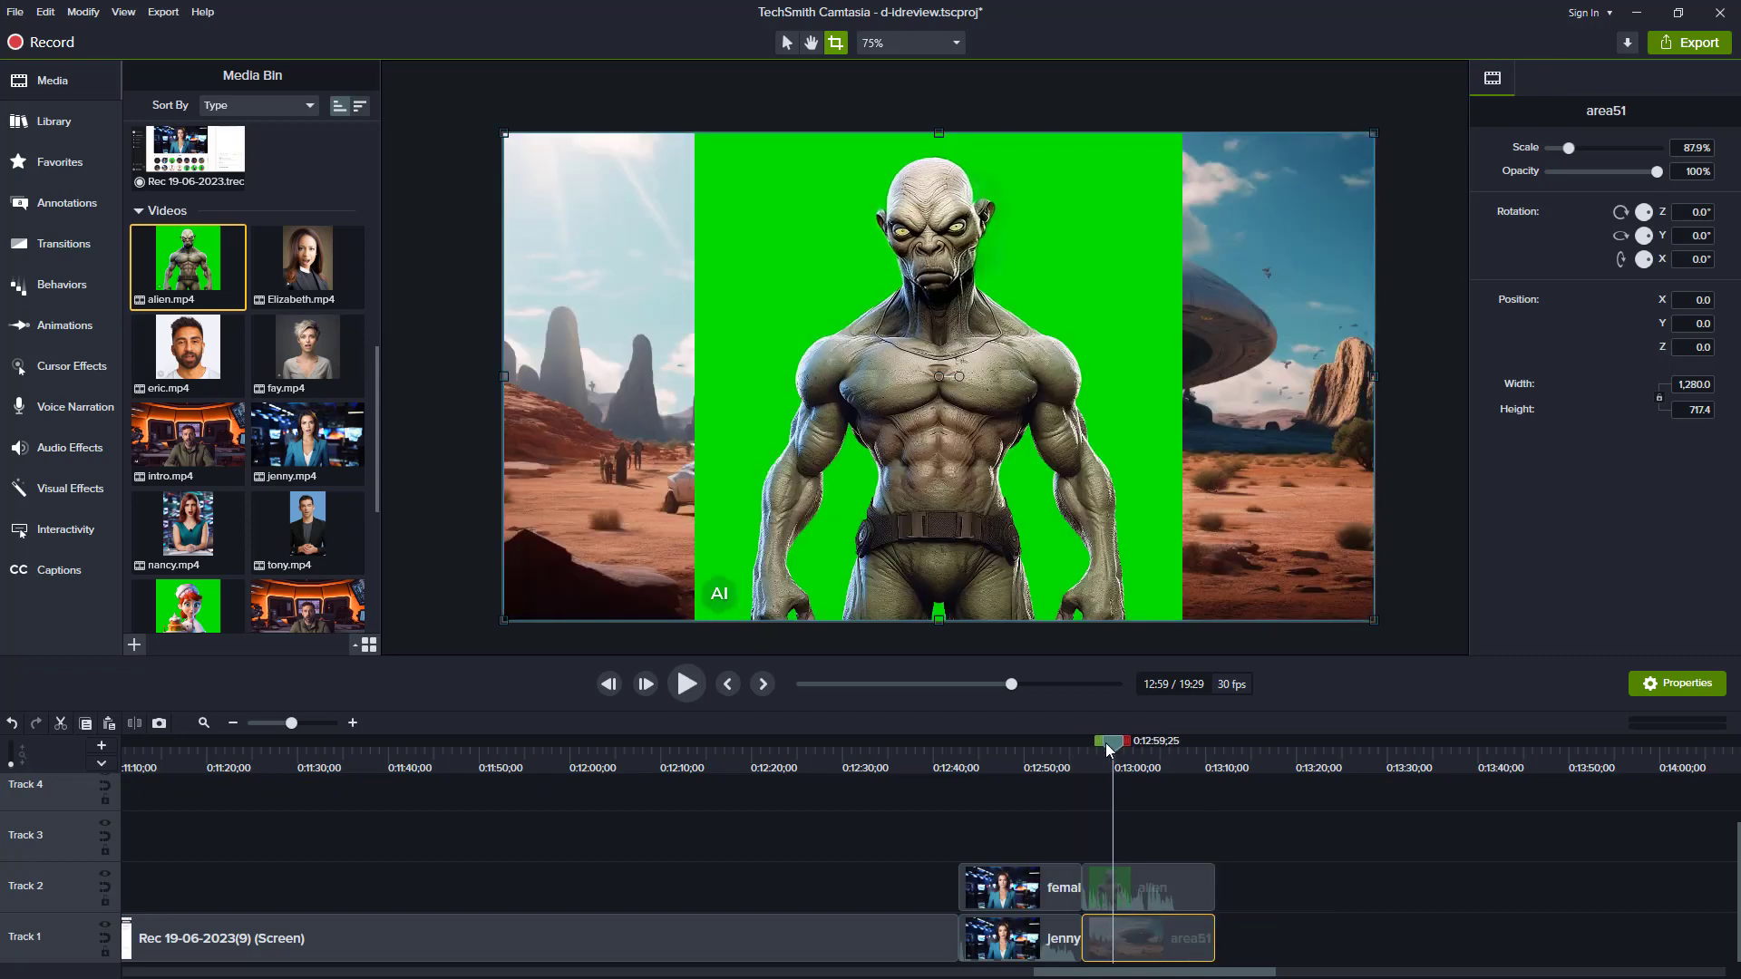
- Crop the alien clip narrower on its left and right sides
left_click(889, 428)
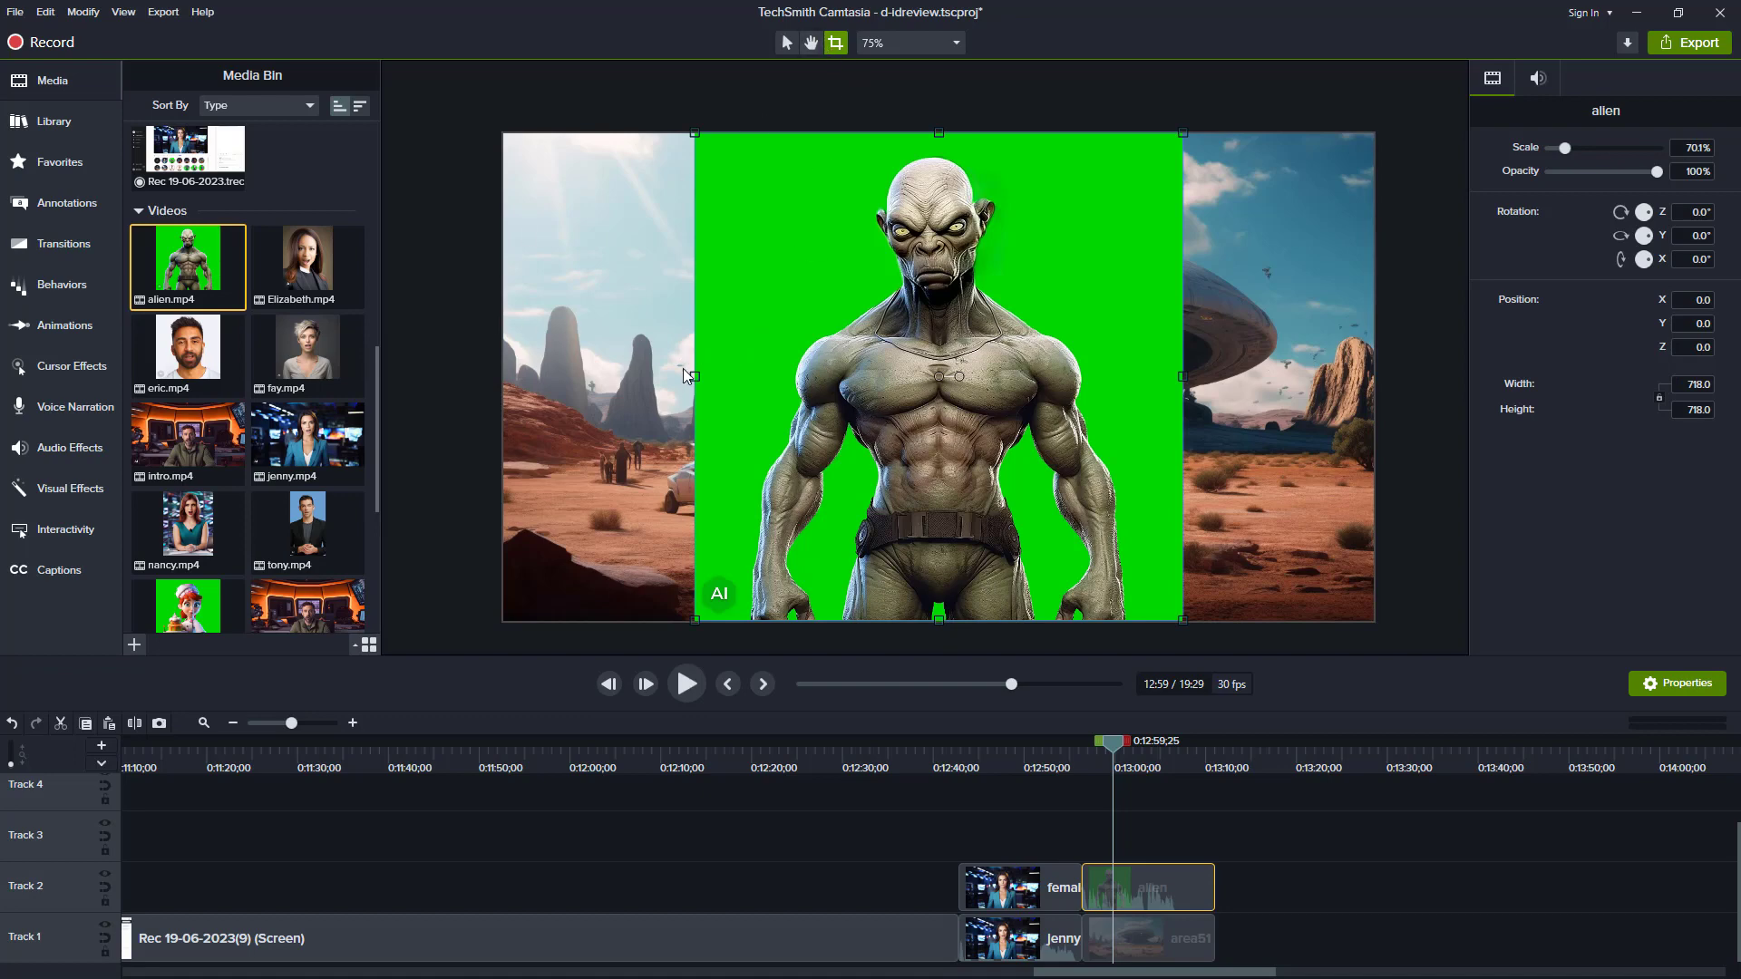
left_click_drag(695, 376, 741, 377)
left_click_drag(1183, 377, 1142, 377)
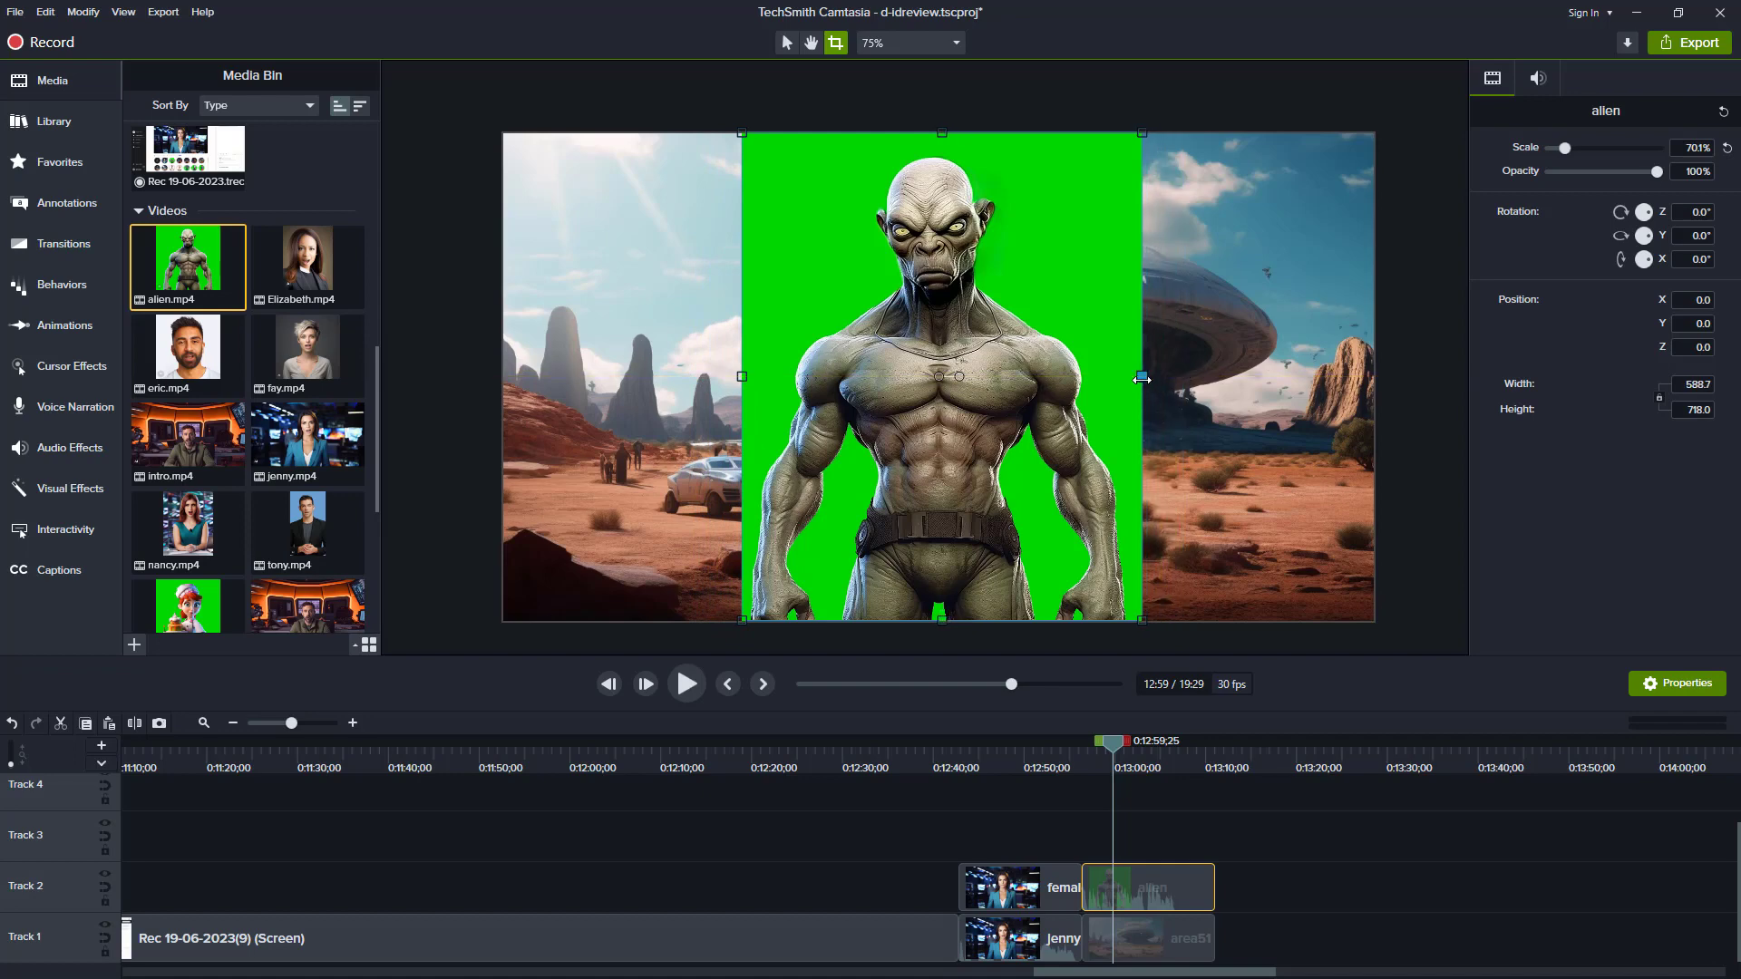
- Apply Remove a Color to the alien clip with 66% tolerance
left_click(71, 488)
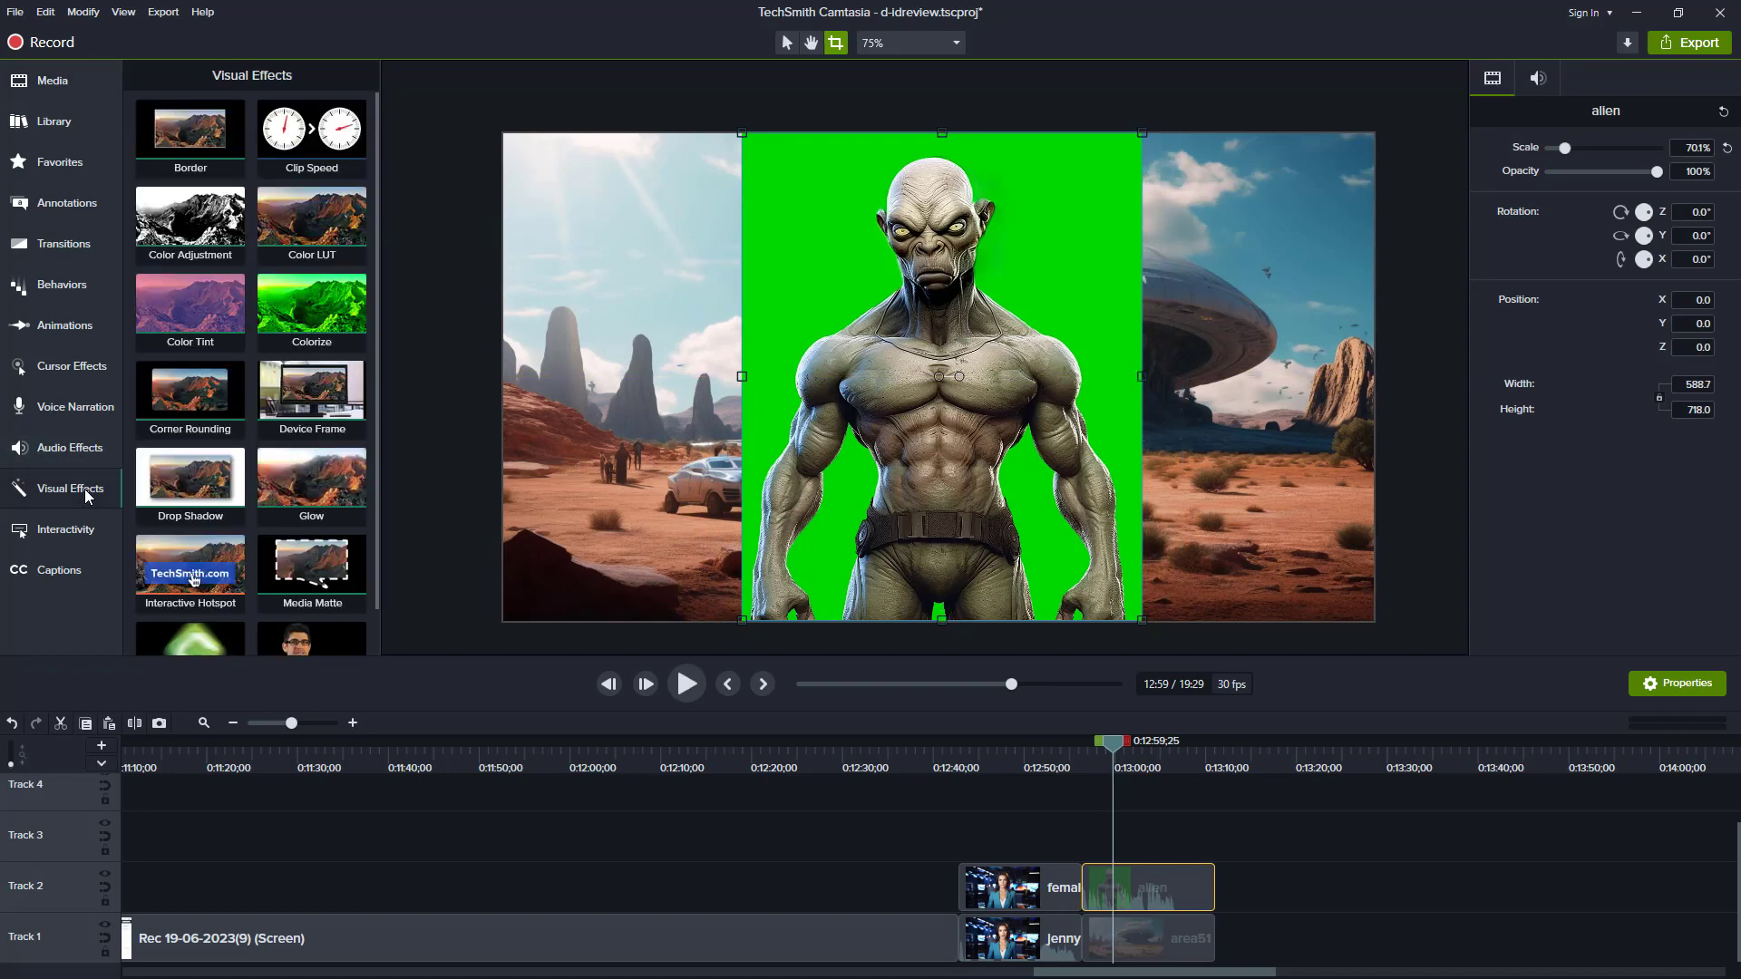
left_click_drag(308, 641, 943, 376)
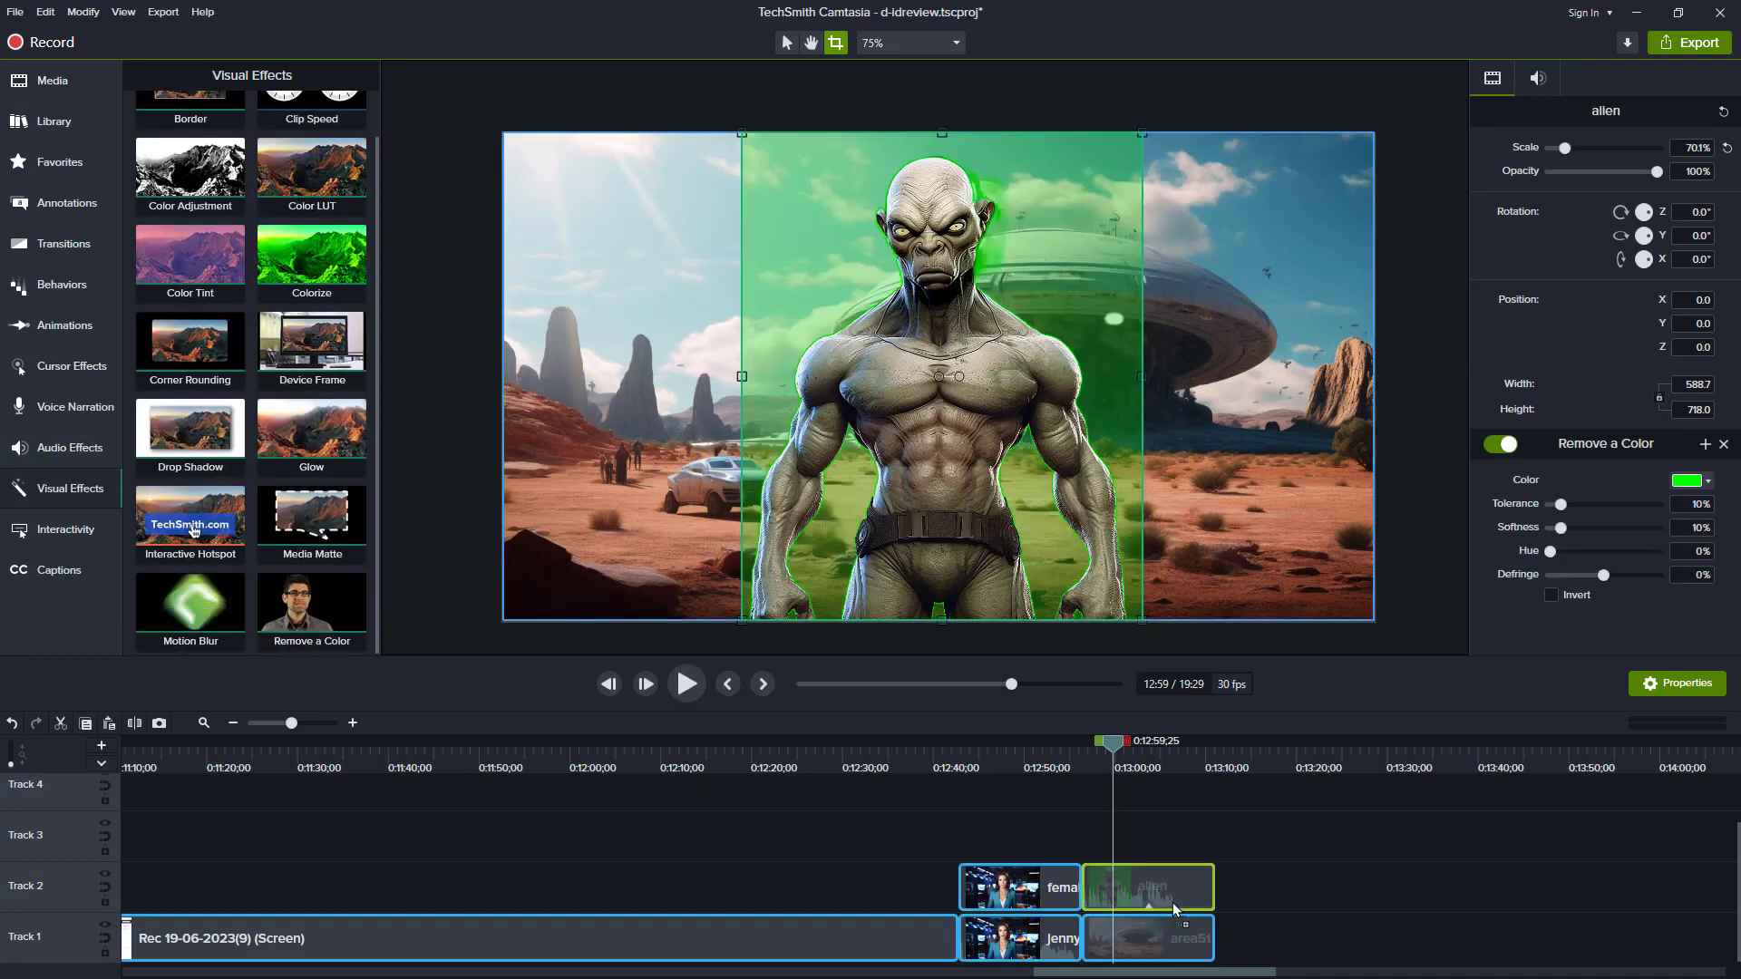
left_click(1682, 506)
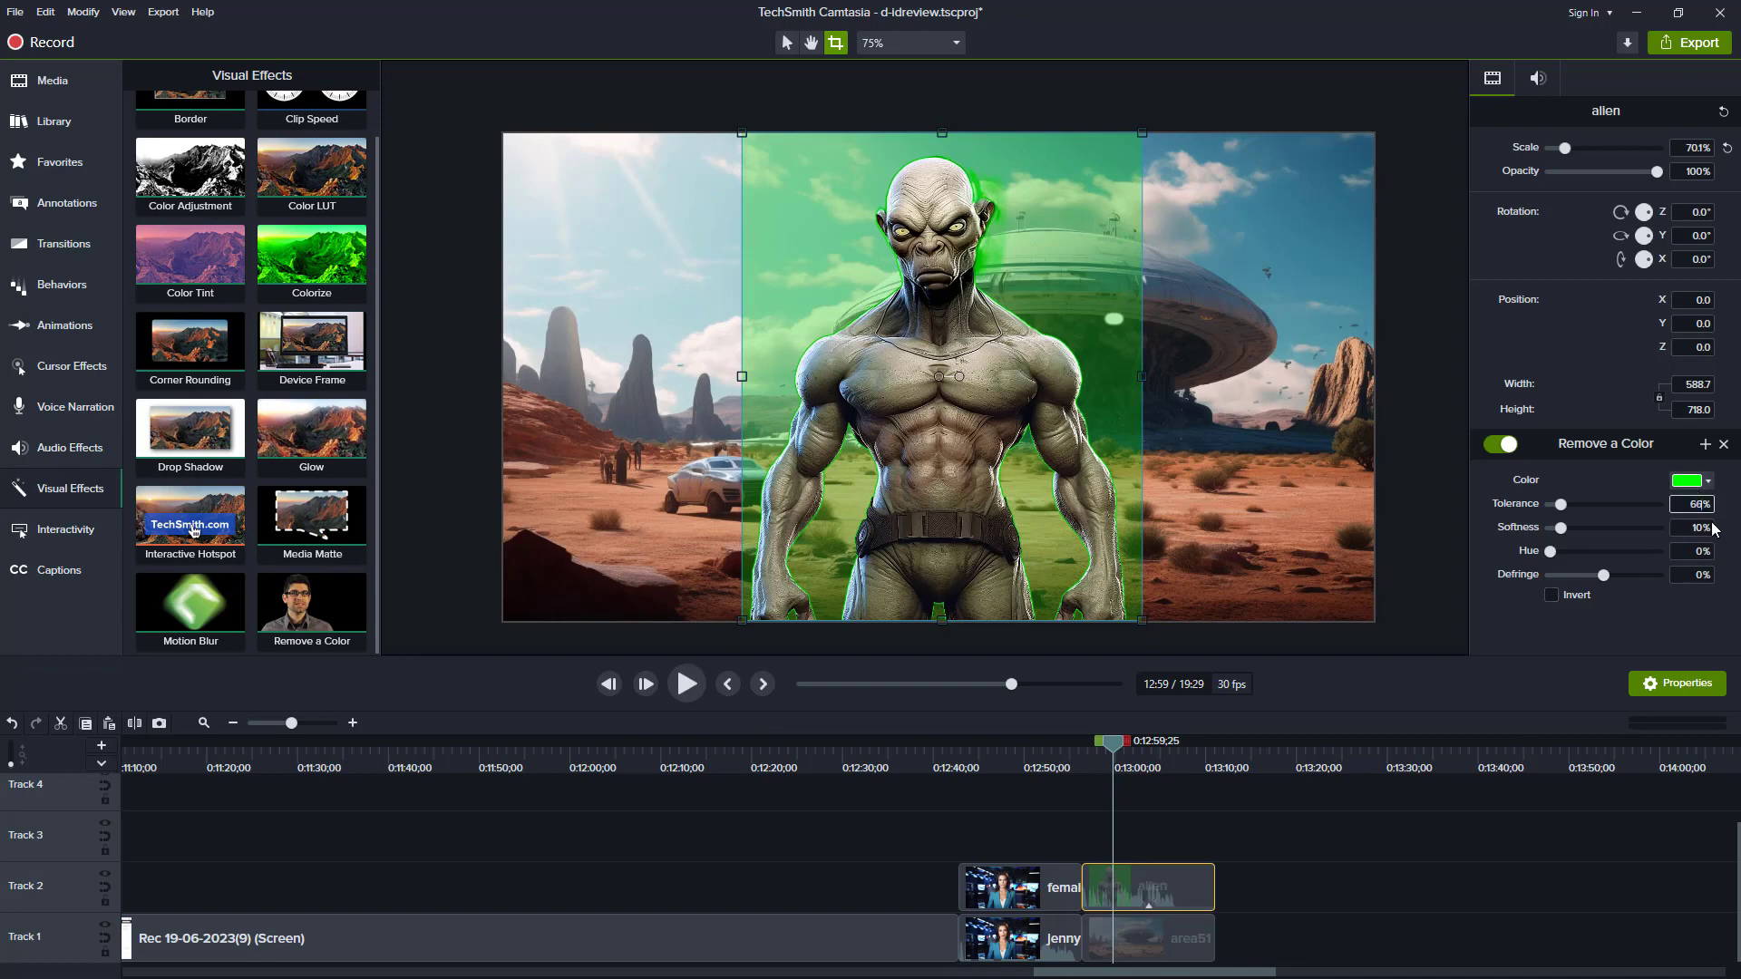
type("66")
key("Tab")
- Move the alien left of the desert UFO and preview the composition full screen
left_click_drag(941, 455, 726, 466)
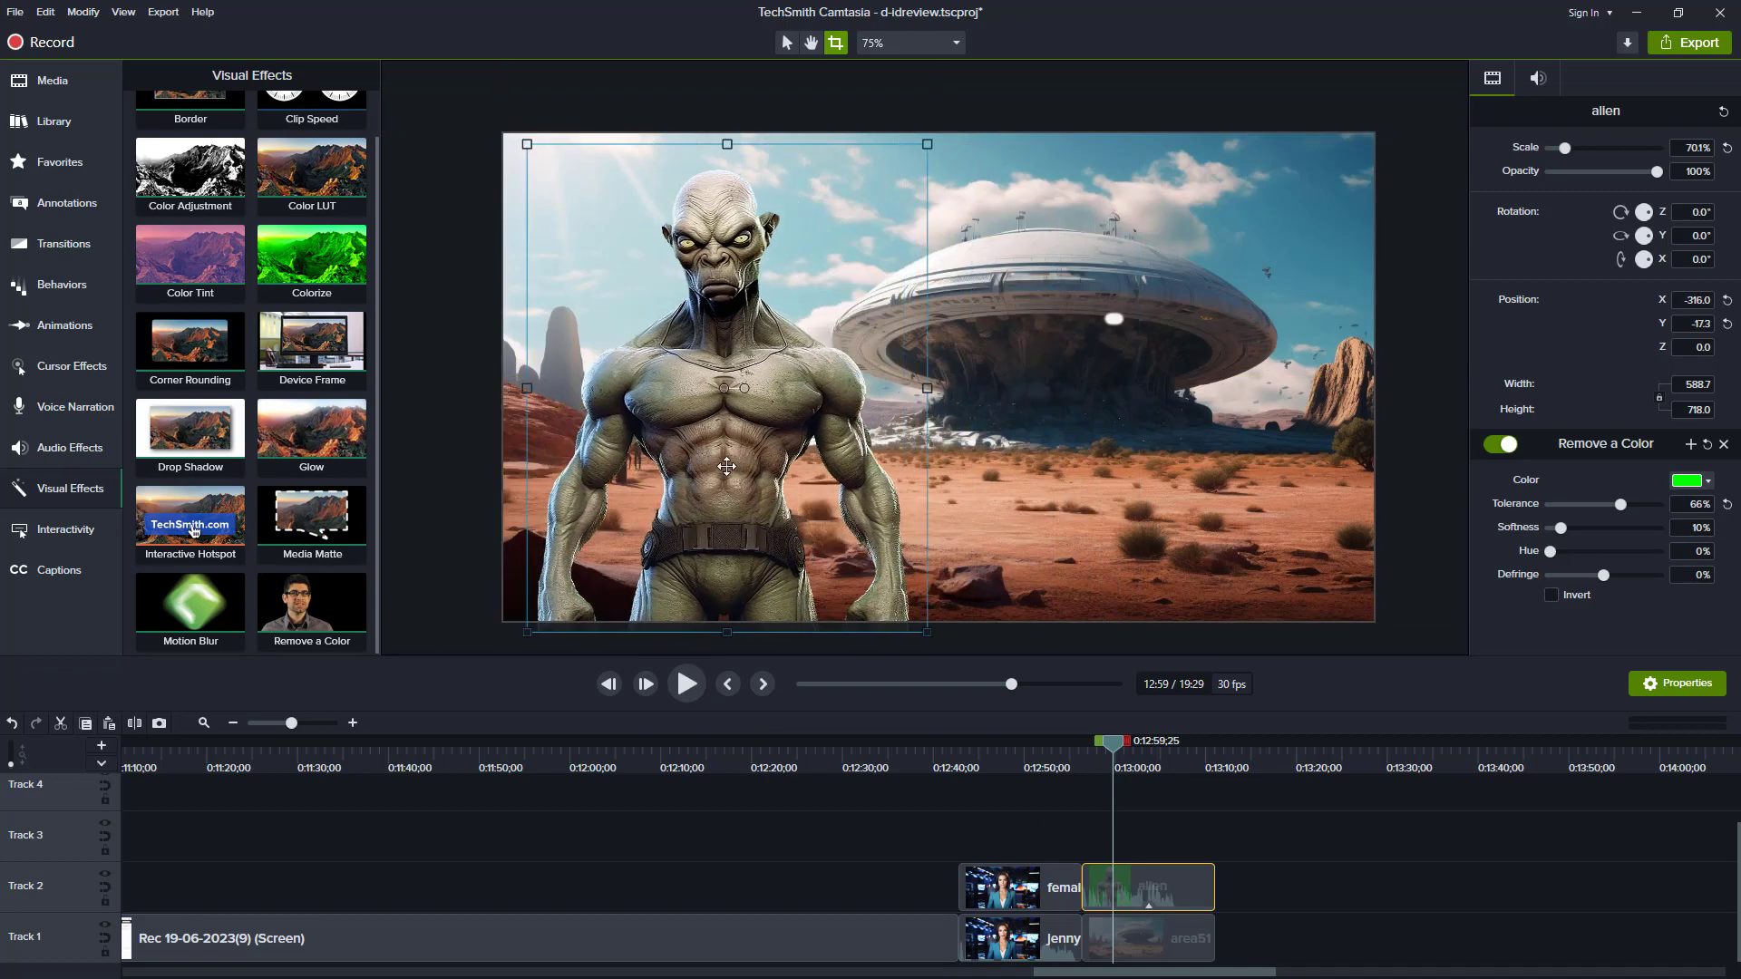
left_click_drag(1116, 747, 1088, 754)
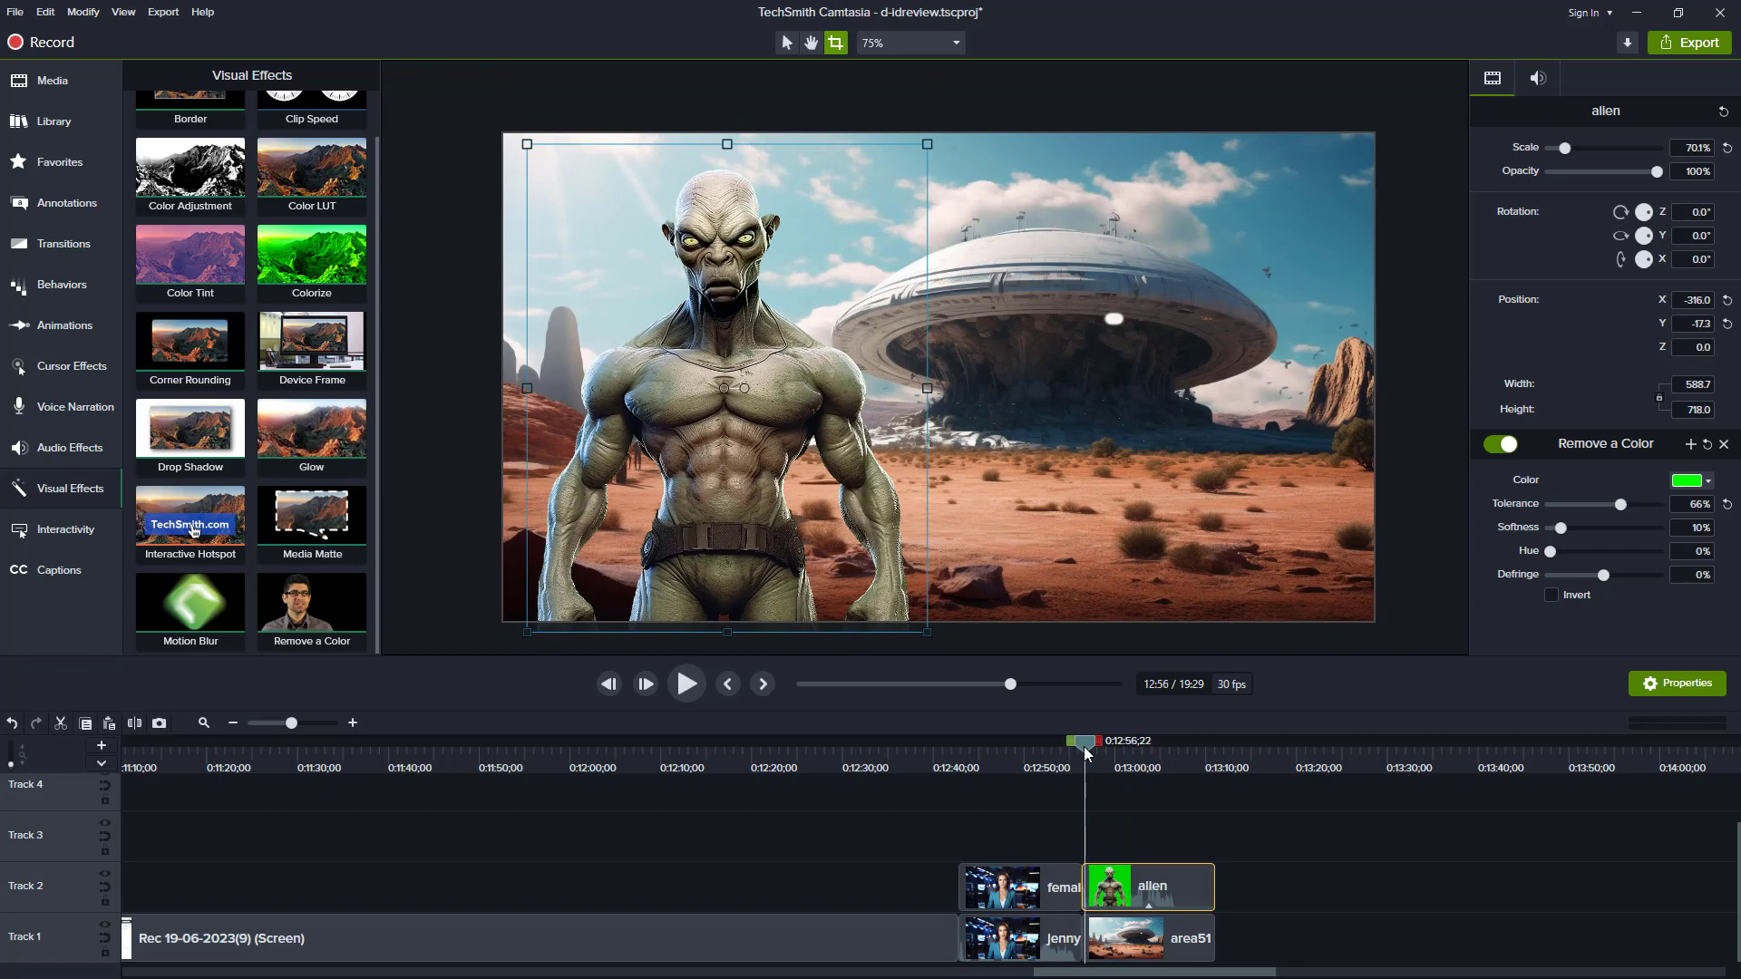
key("F10")
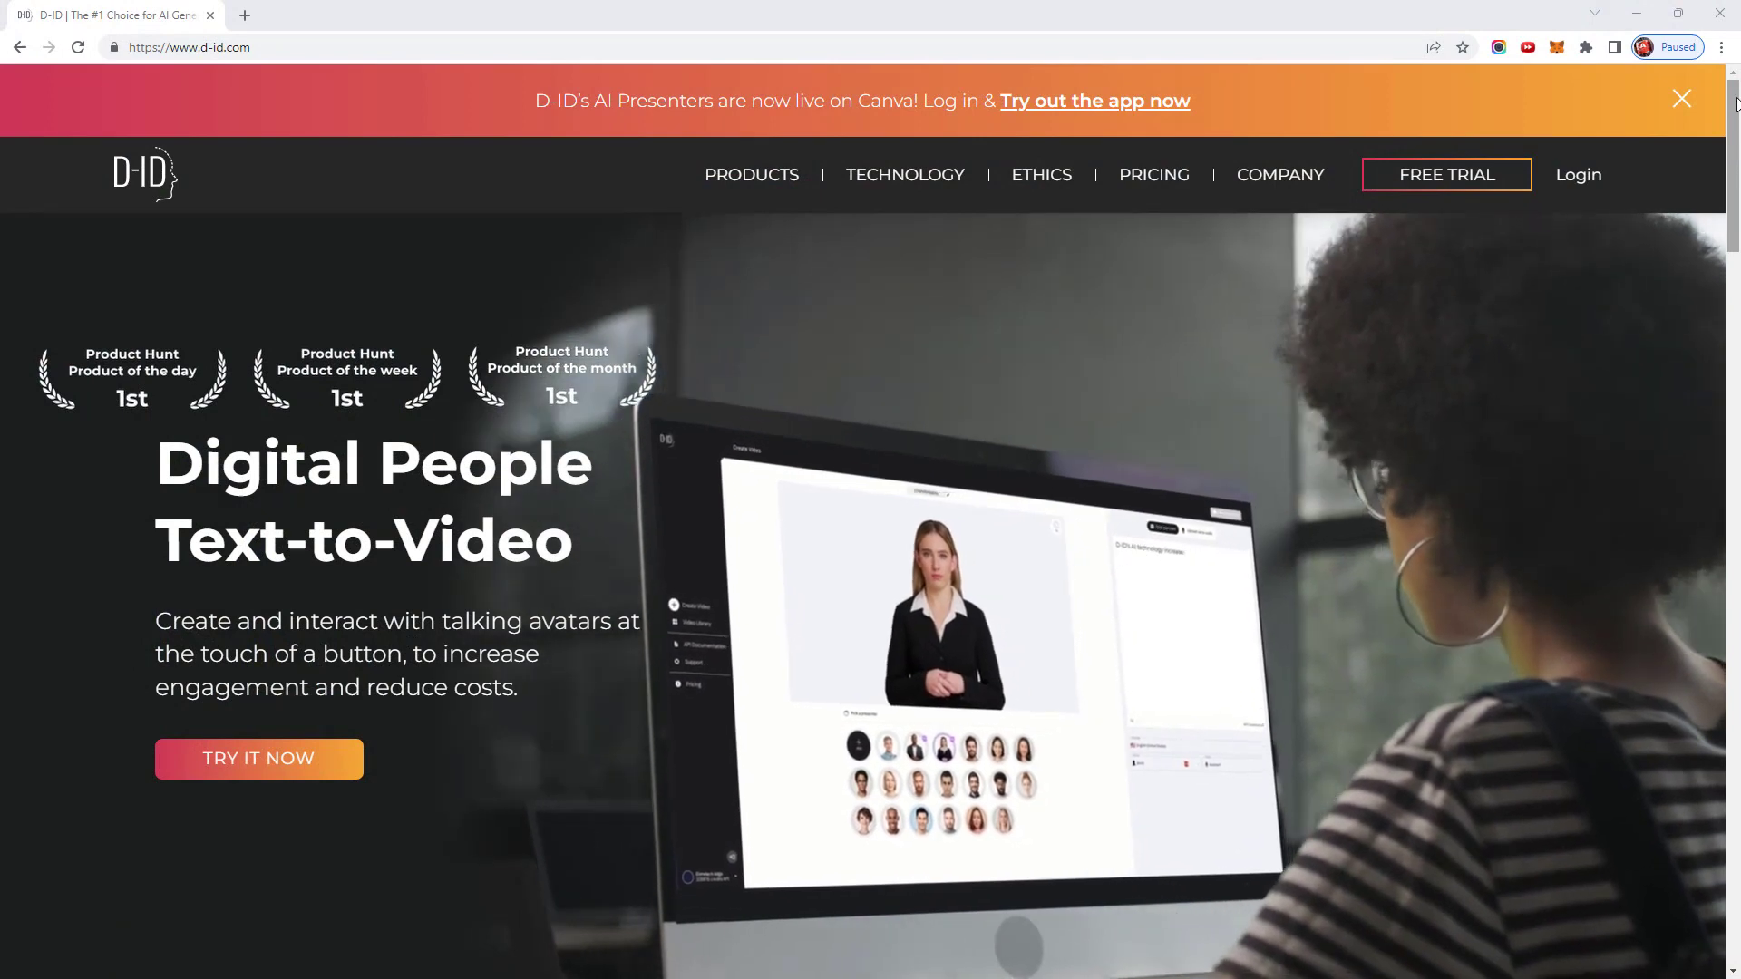
- Scroll to the bottom of the D-ID homepage to view the awards and footer links
left_click_drag(1736, 103, 1734, 841)
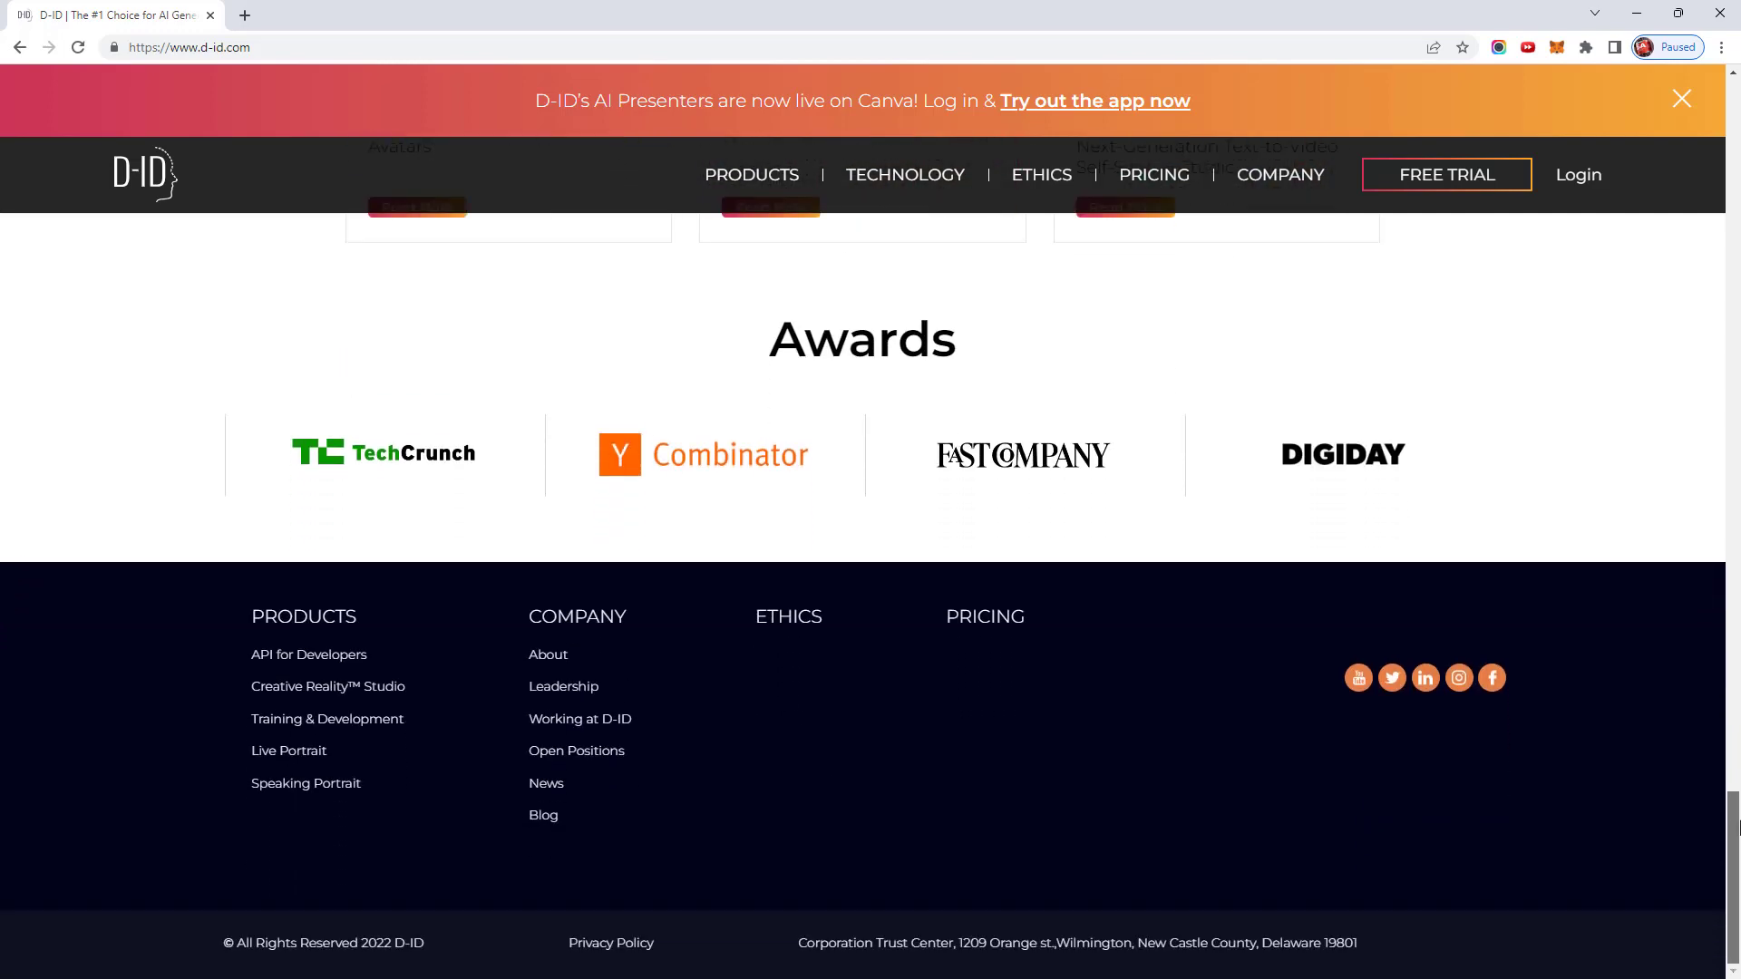
- Open the Pricing page and scroll through the Trial-to-Enterprise plans and feature comparison
left_click(997, 625)
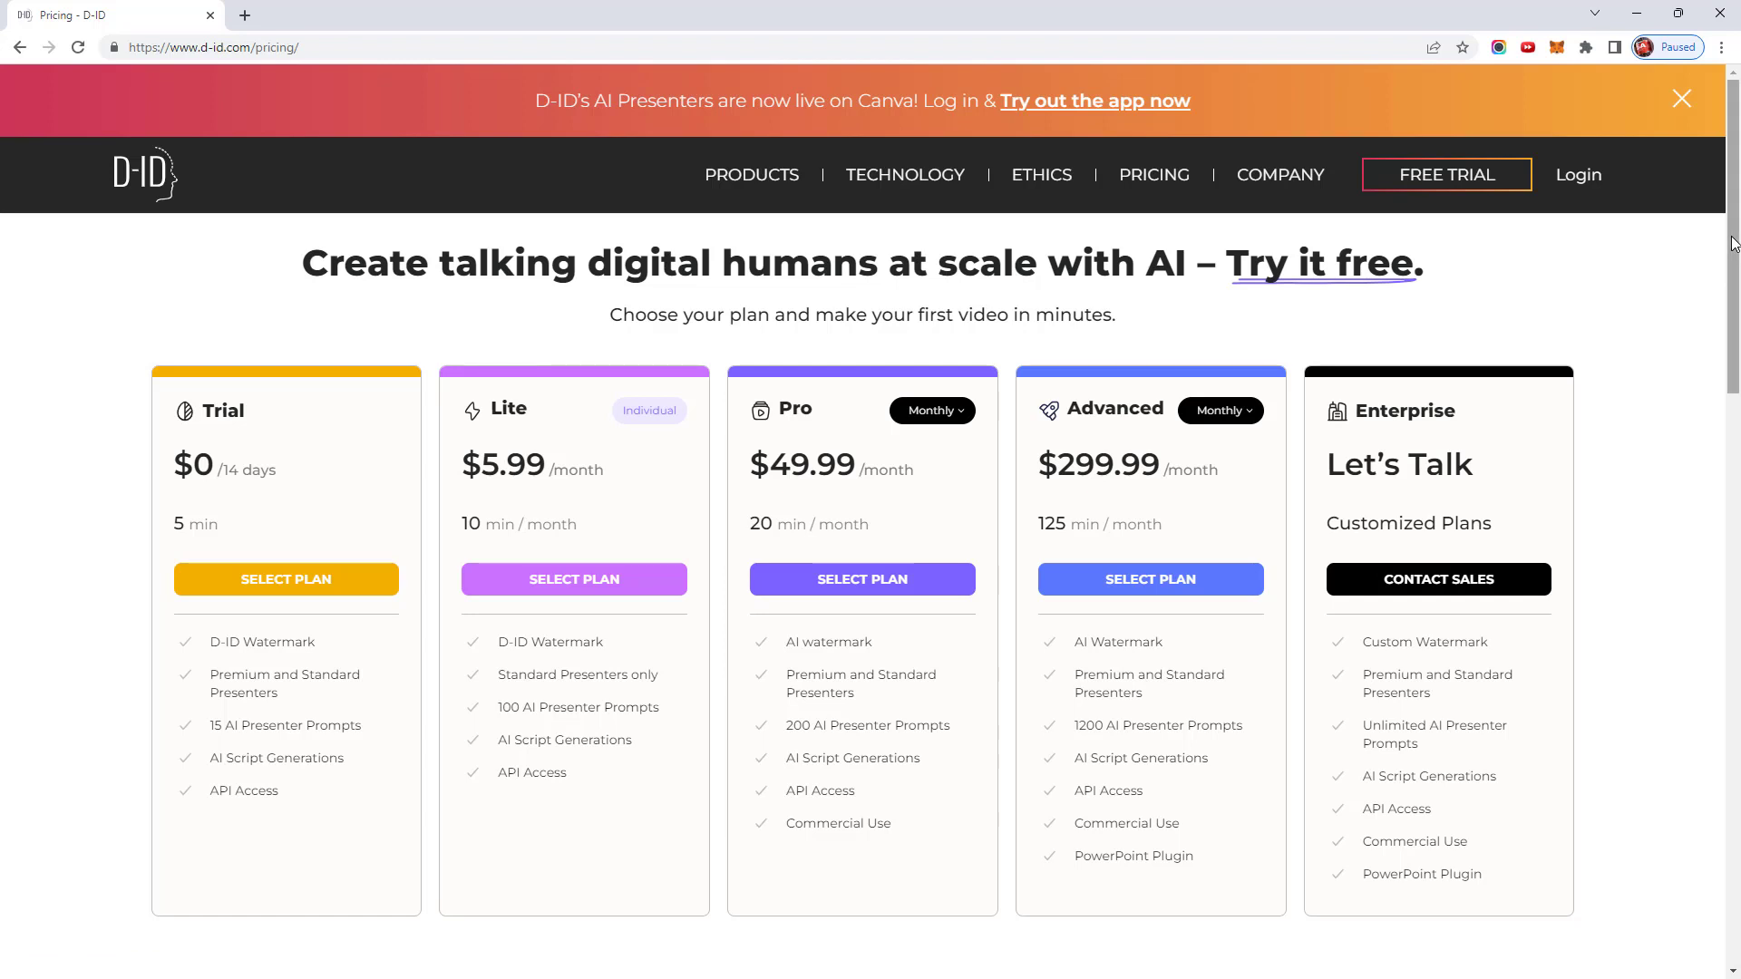
left_click_drag(1734, 243, 1738, 498)
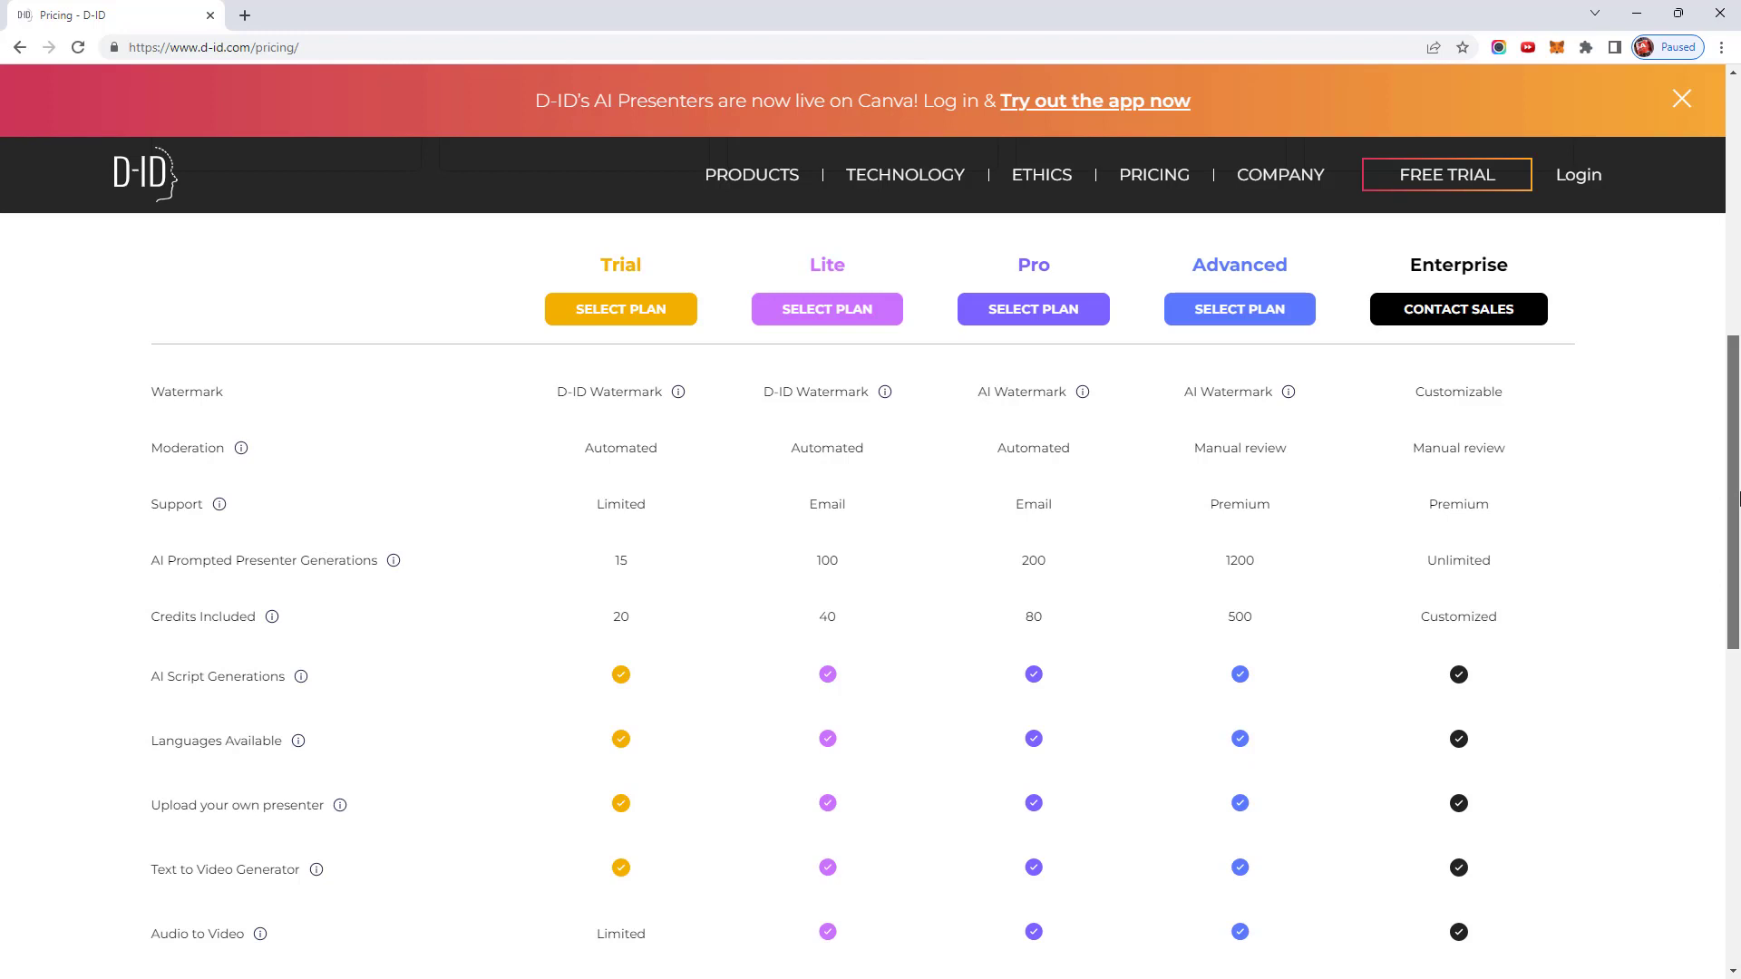
left_click_drag(1738, 498, 1738, 652)
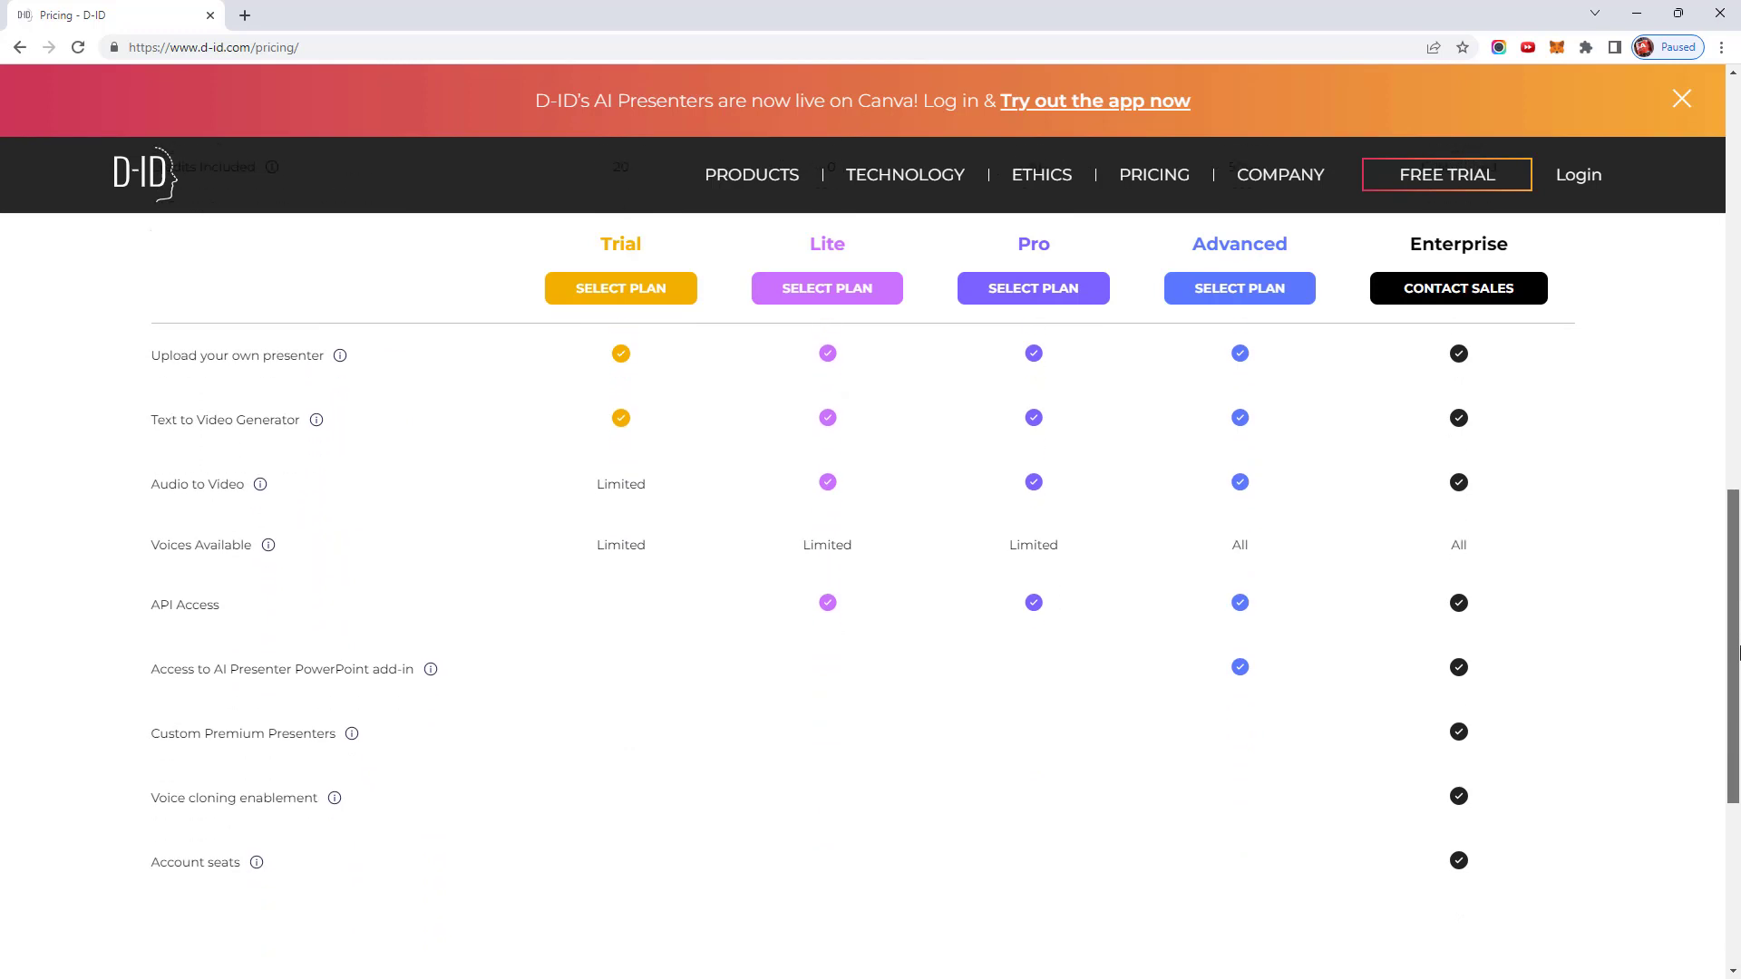
left_click_drag(1738, 652, 1738, 785)
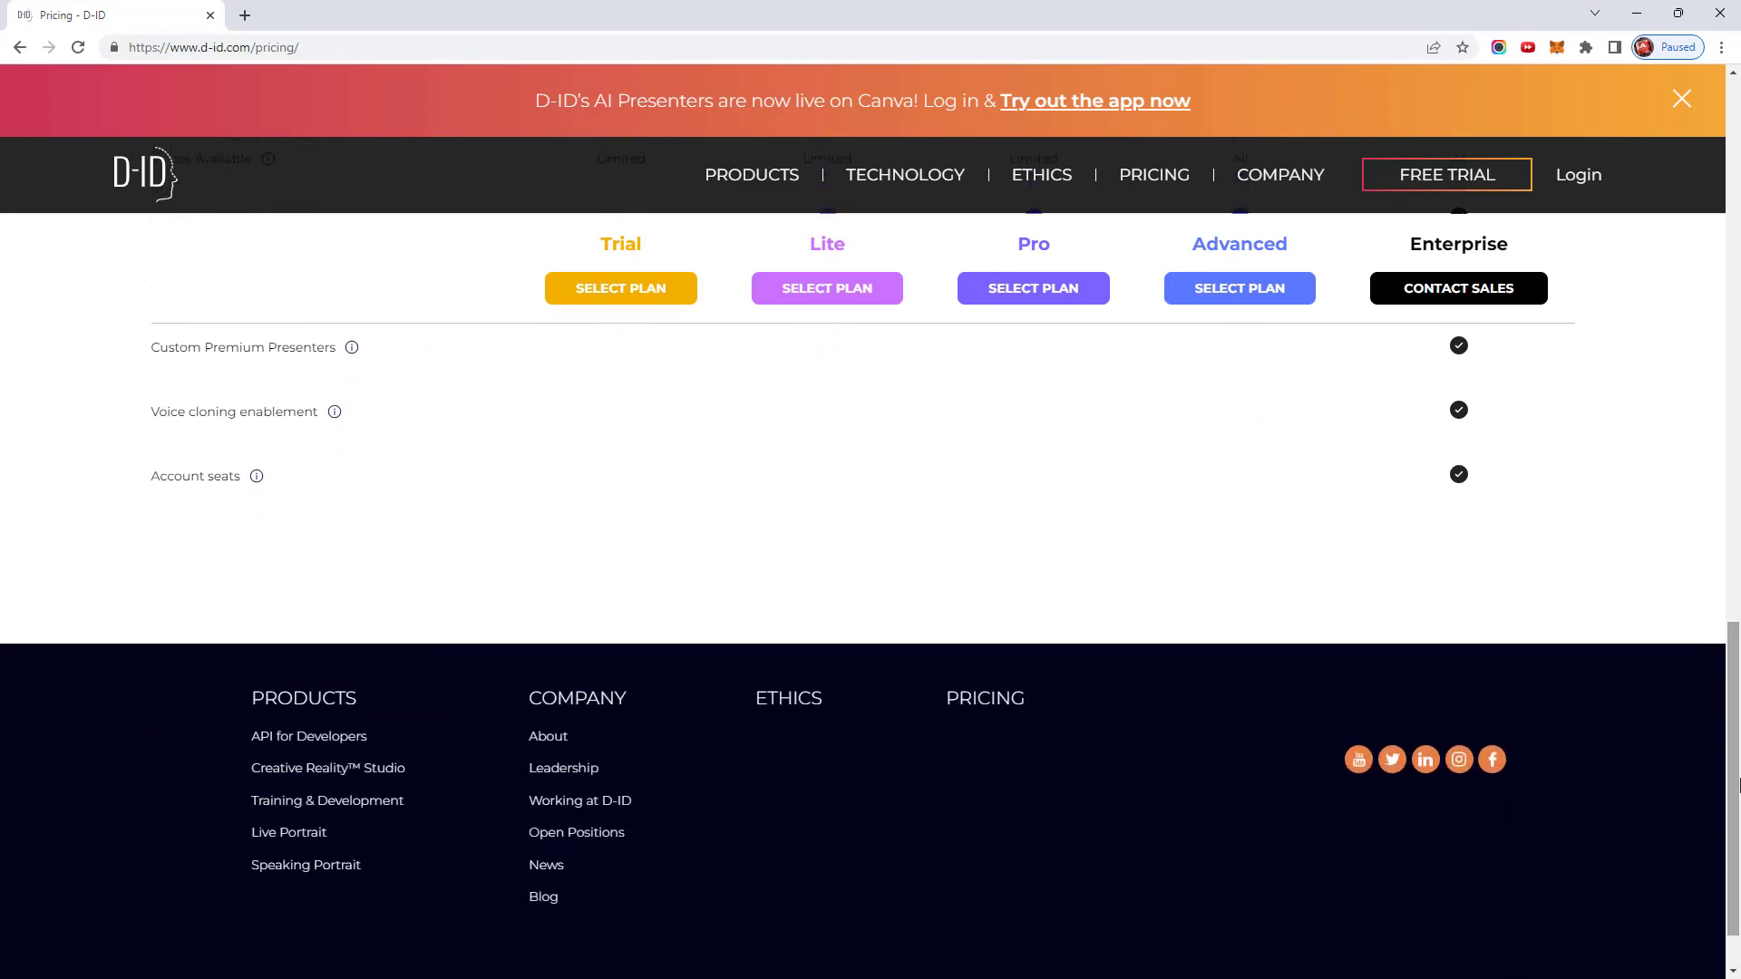